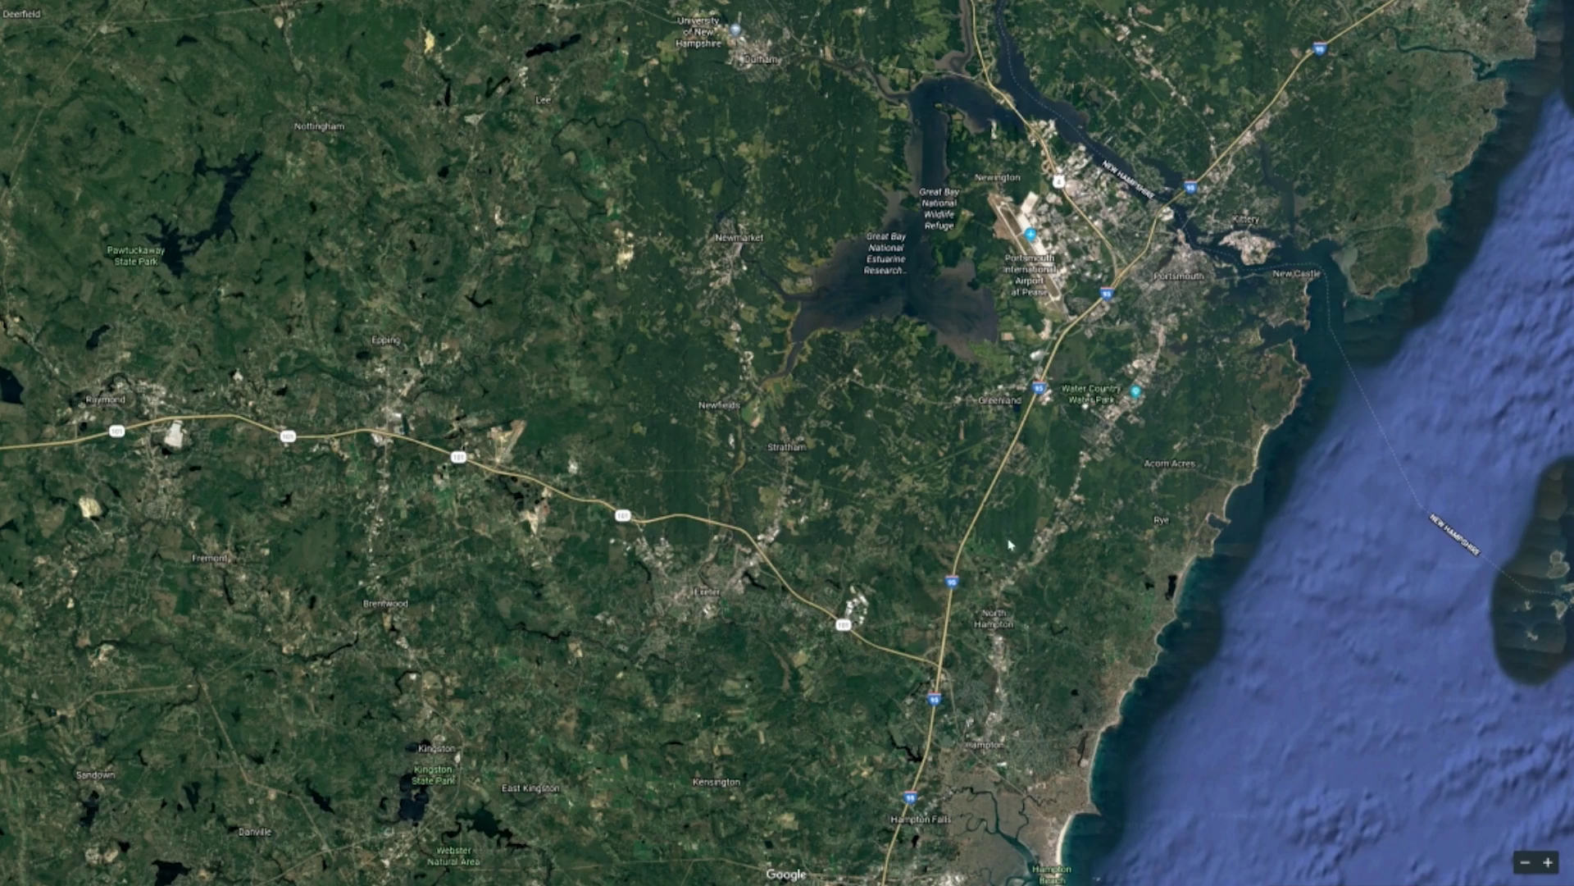
# - Examine the Portsmouth, New Hampshire area on the satellite map, covering the harbour, airport and coastline
pyautogui.moveTo(1294, 231); pyautogui.dragTo(1119, 273)
pyautogui.scroll(3, 1120, 273)
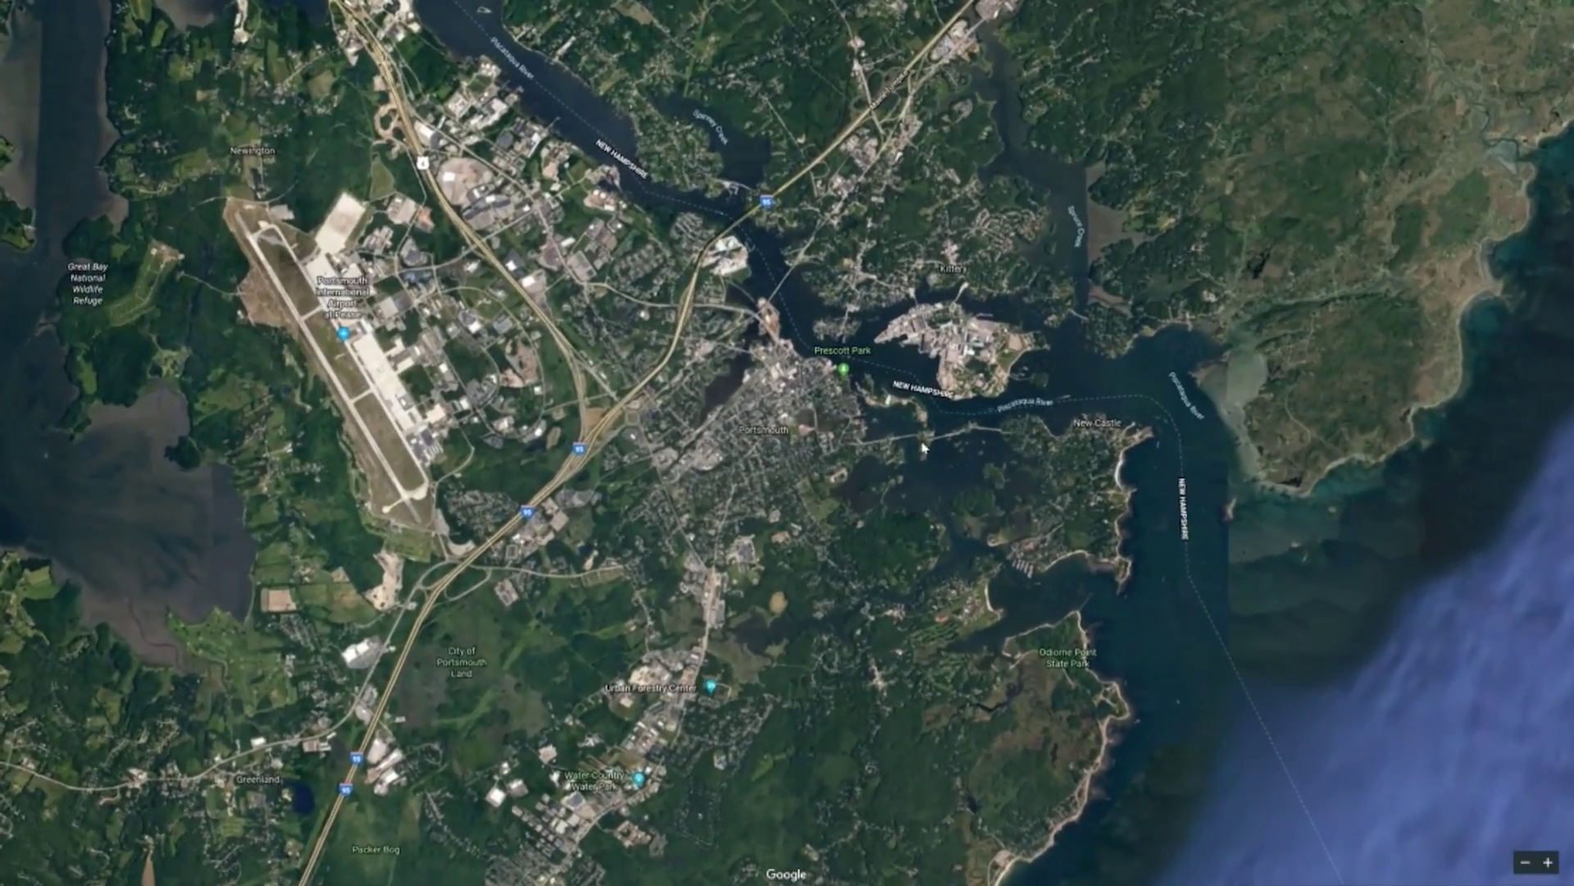
pyautogui.scroll(2, 420, 320)
pyautogui.moveTo(420, 320); pyautogui.dragTo(470, 412)
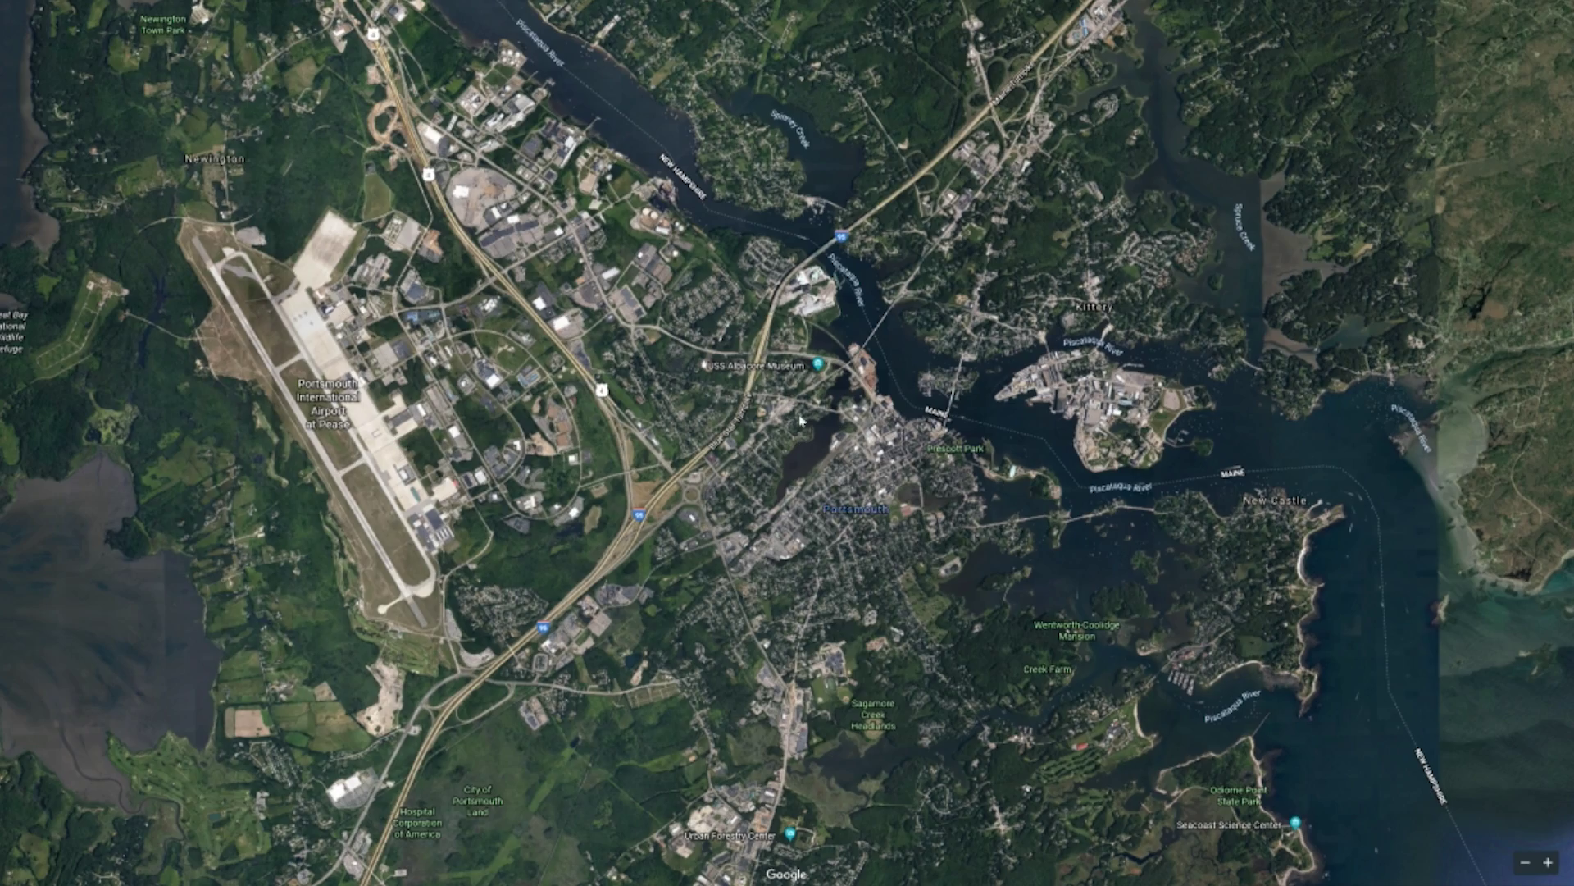
pyautogui.scroll(-1, 644, 422)
pyautogui.scroll(-3, 644, 422)
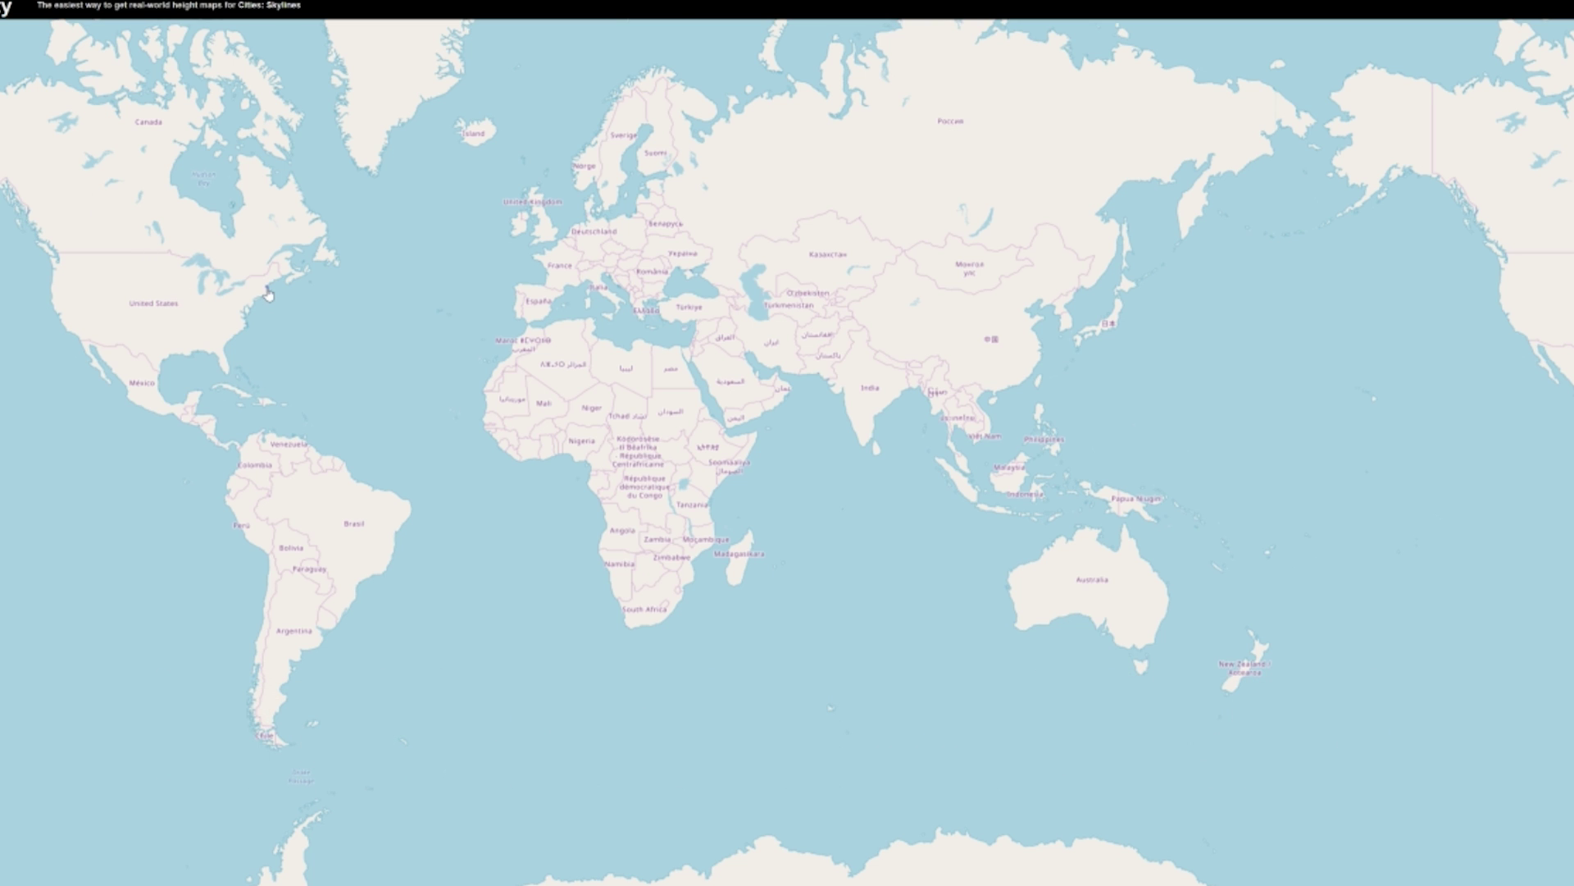
# - Switch to terrain.party and locate the height map selection square around Portsmouth on the New England coast
pyautogui.scroll(10, 268, 294)
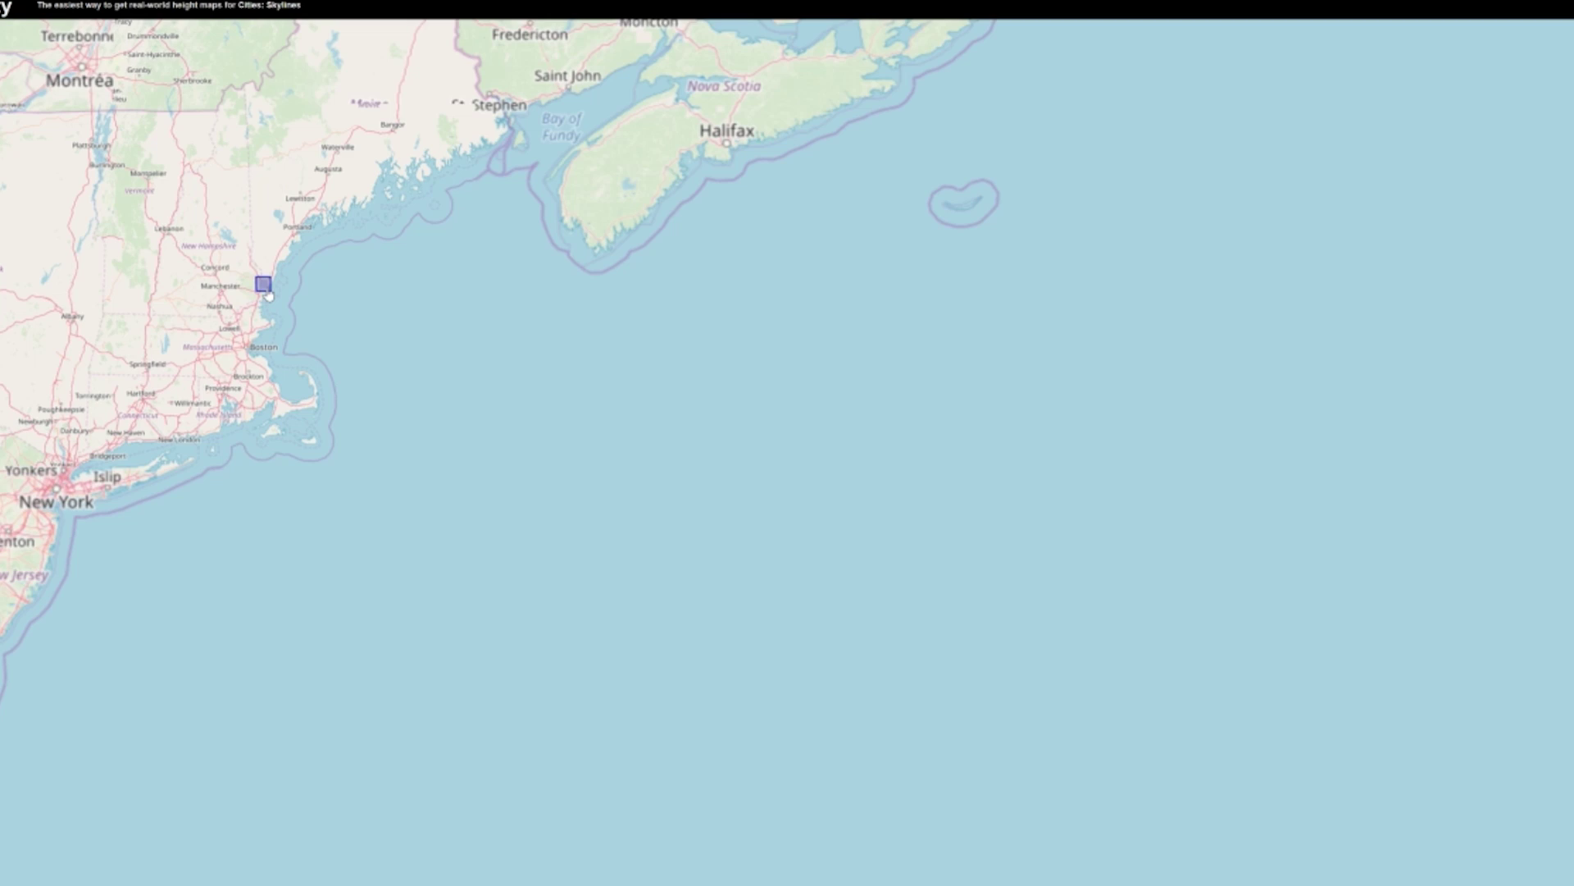
pyautogui.scroll(2, 268, 294)
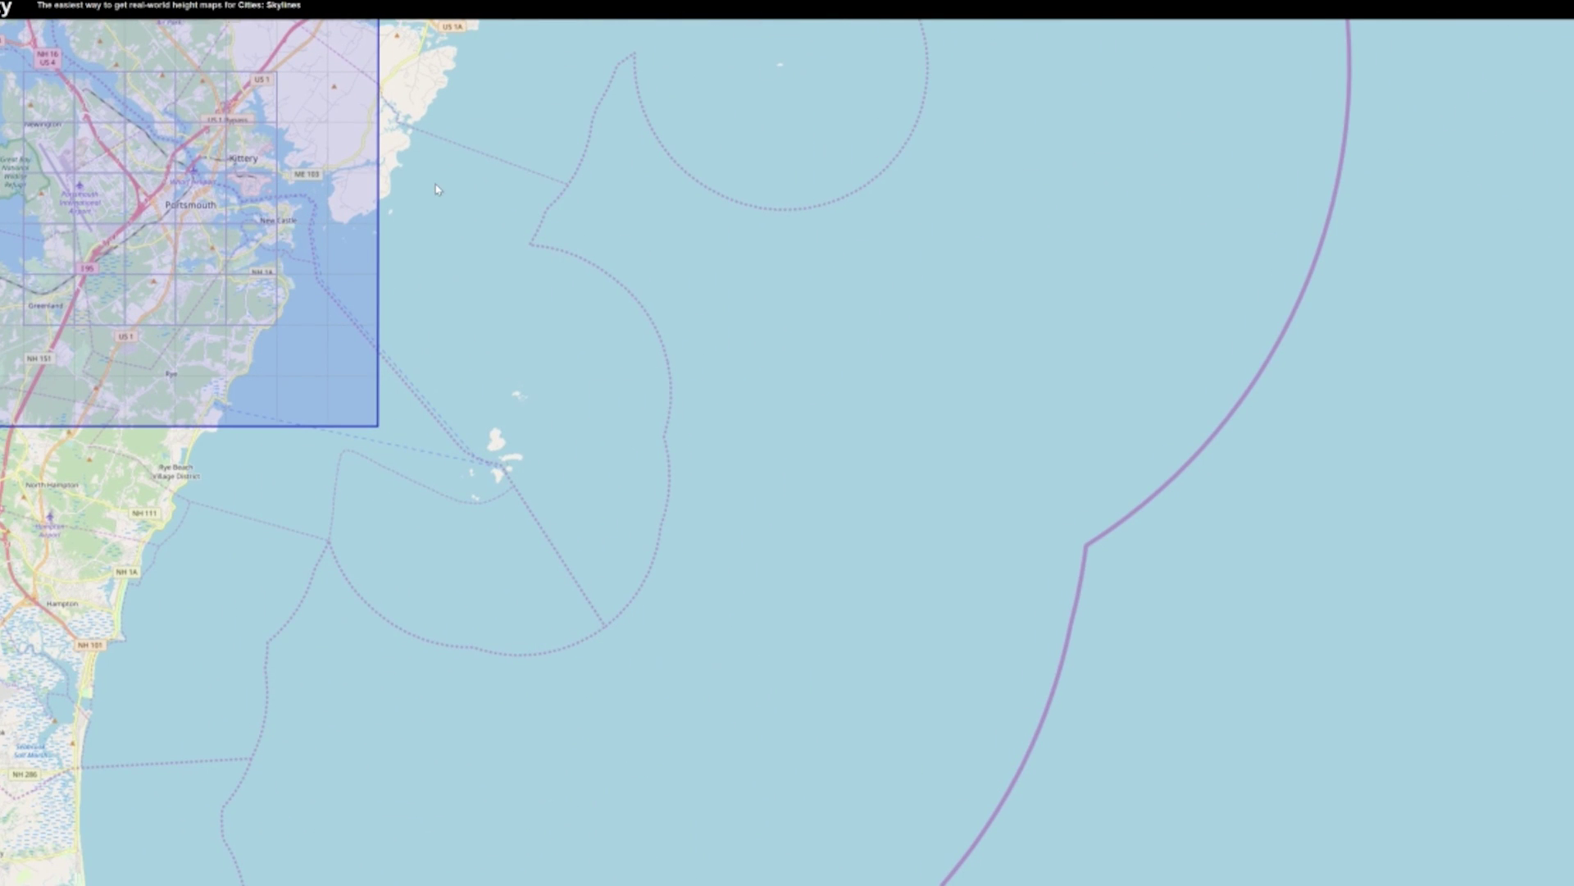
pyautogui.moveTo(440, 190); pyautogui.dragTo(761, 444)
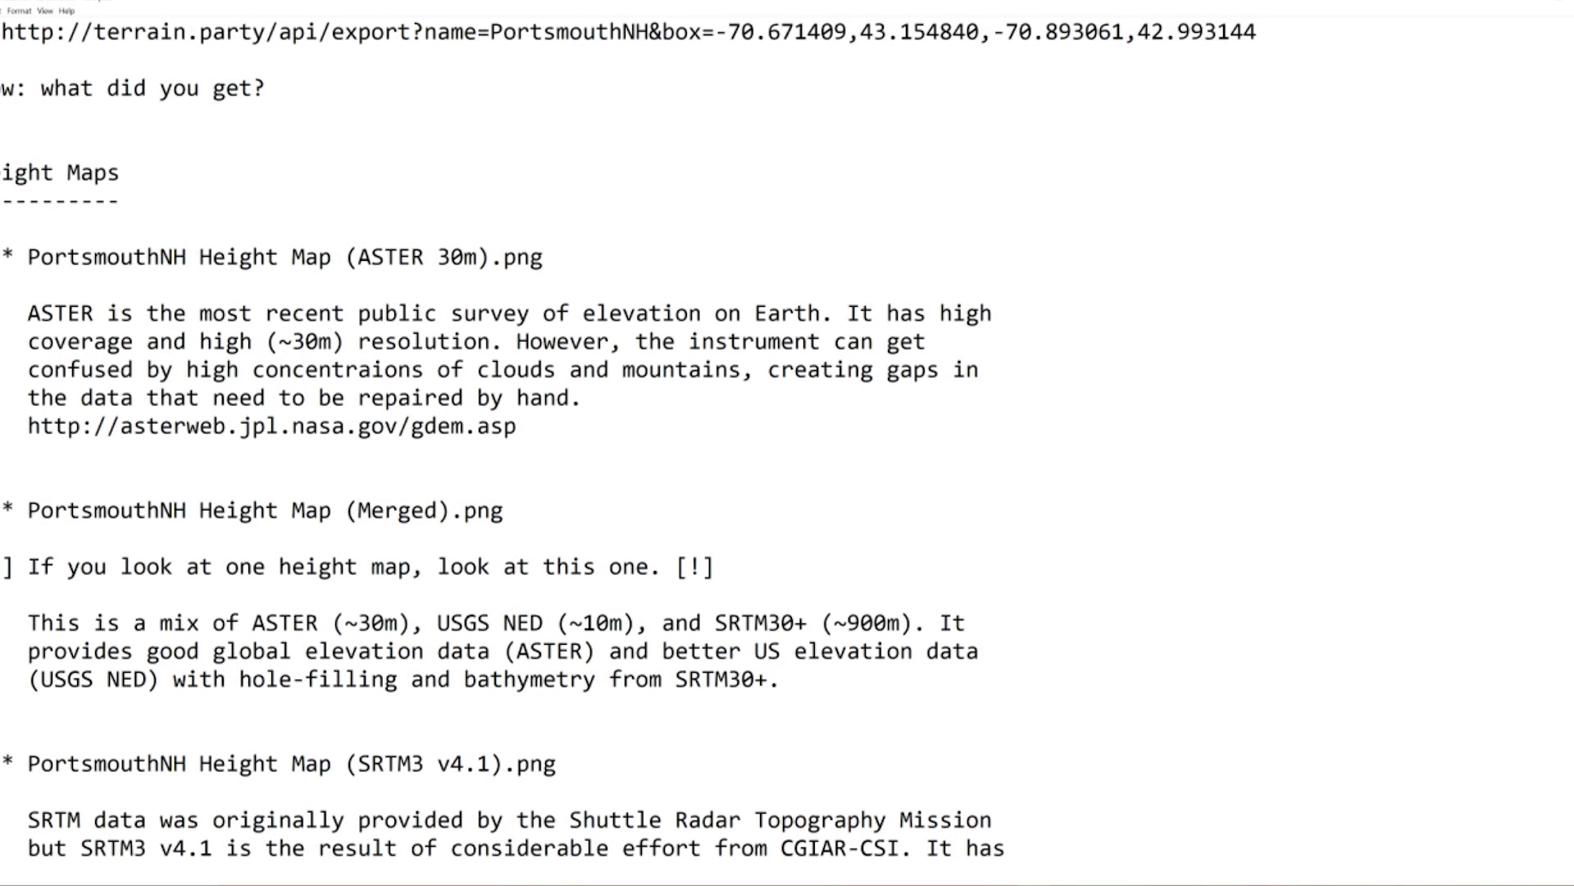
# - Read the README's descriptions of the ASTER, SRTM3, SRTM30 Plus and USGS NED height maps
pyautogui.moveTo(27, 313); pyautogui.dragTo(517, 425)
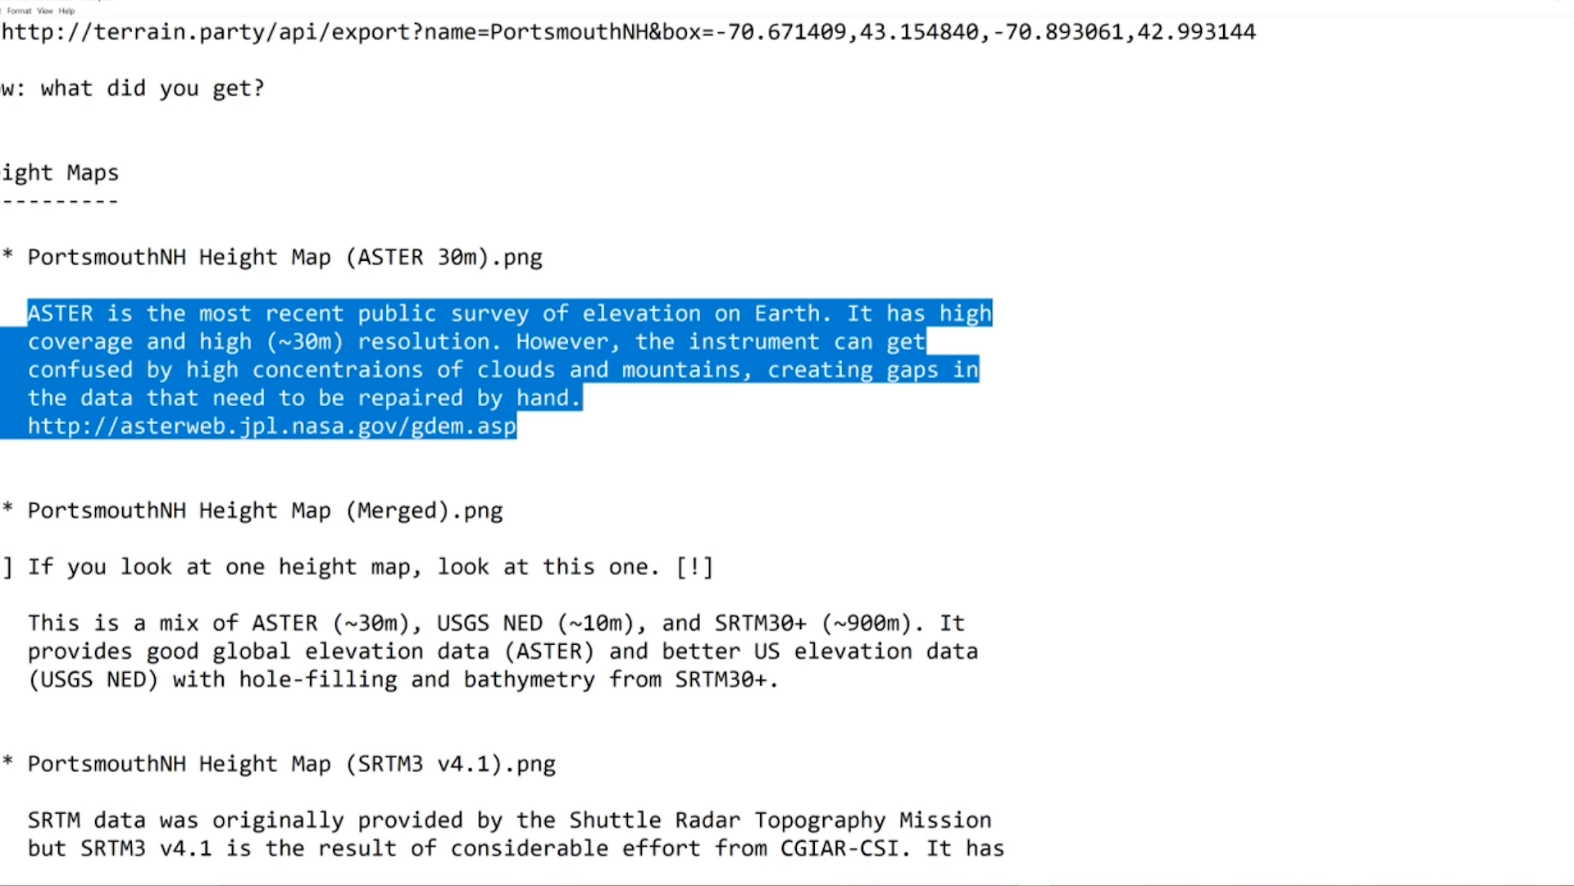
pyautogui.scroll(-4, 628, 438)
pyautogui.click(754, 482)
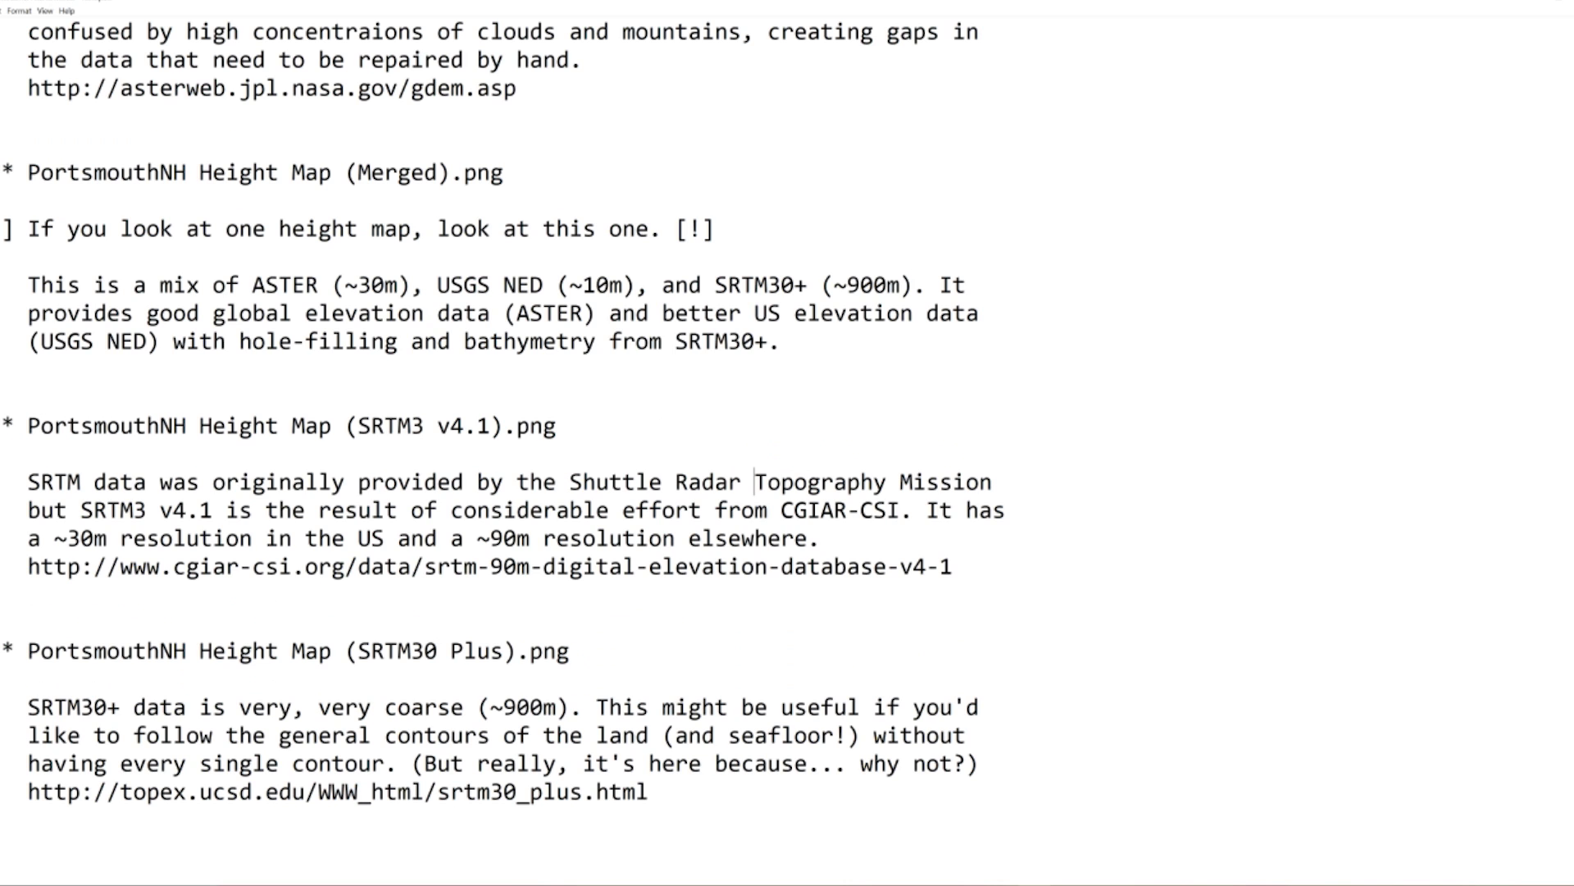
pyautogui.moveTo(28, 482); pyautogui.dragTo(952, 481)
pyautogui.moveTo(28, 707); pyautogui.dragTo(133, 707)
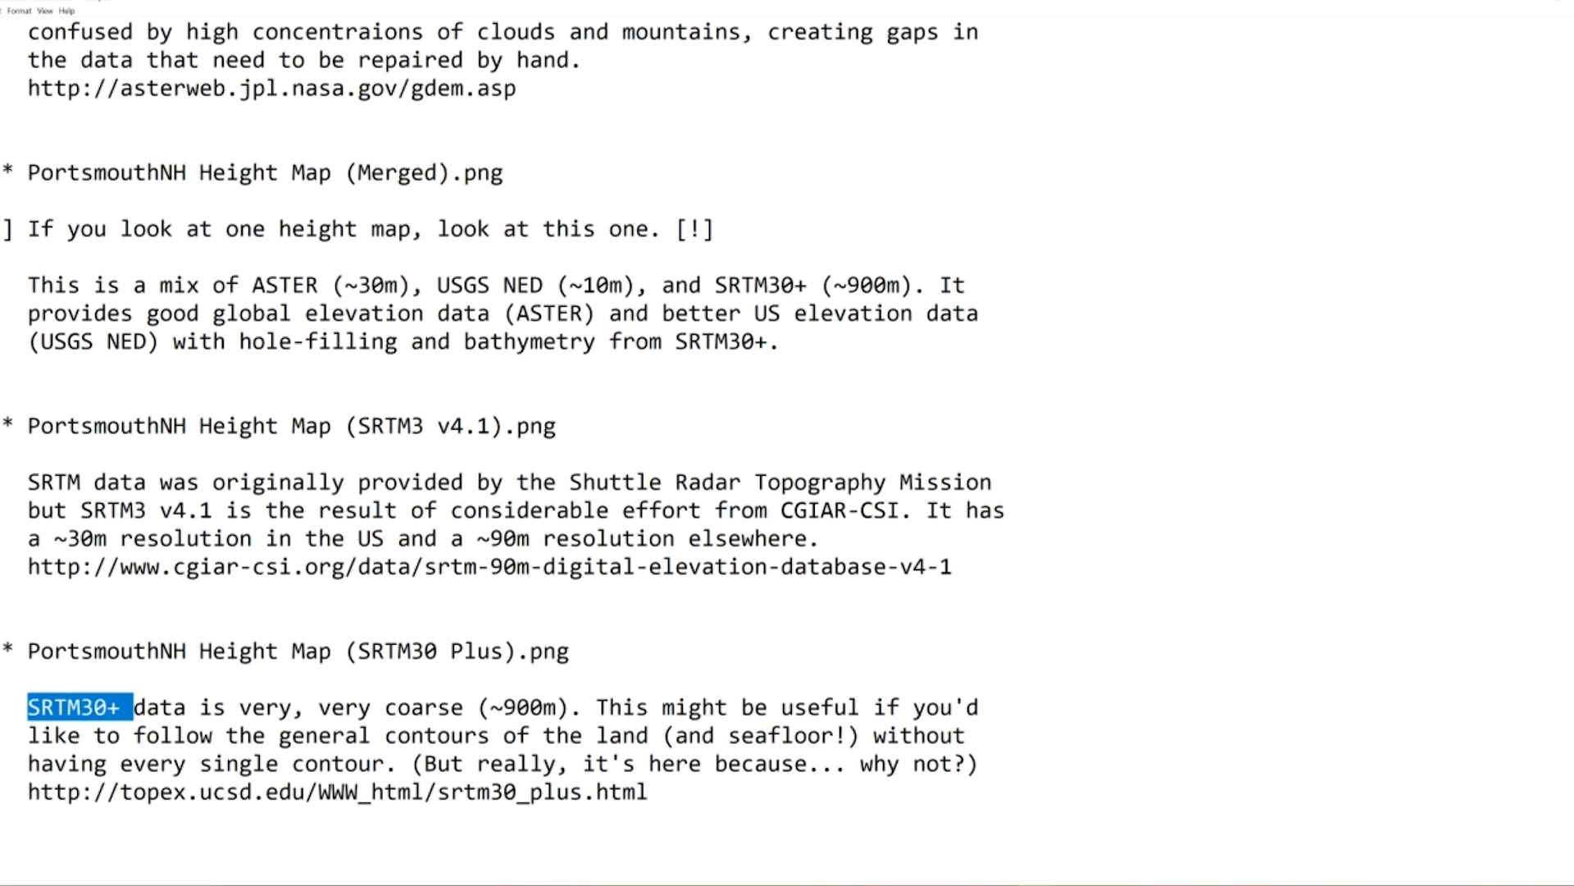
pyautogui.scroll(-4, 505, 443)
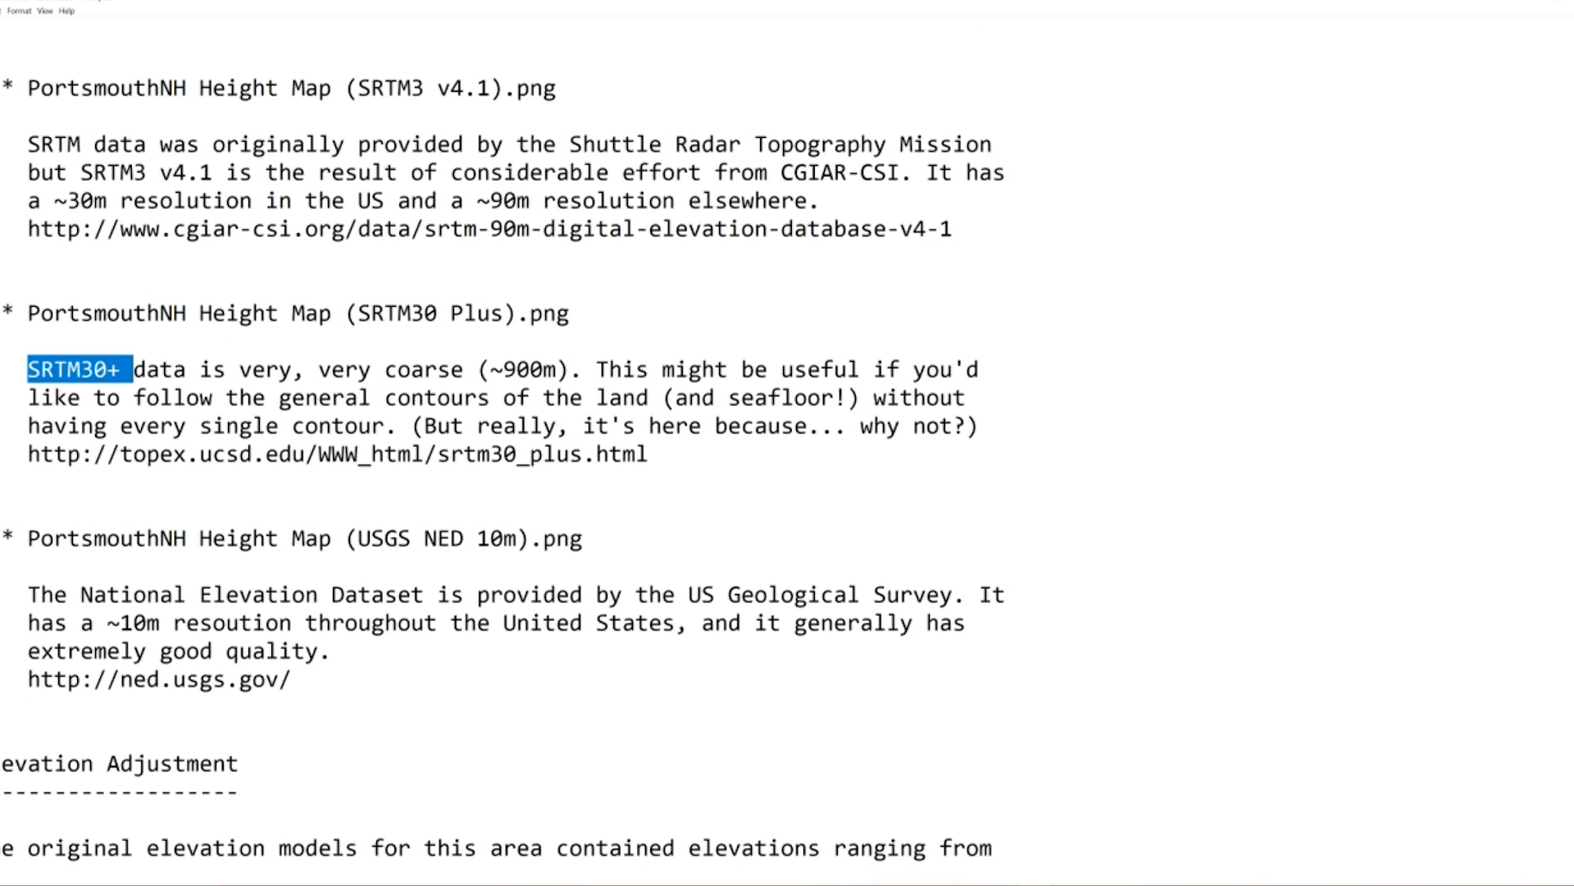
pyautogui.moveTo(79, 595); pyautogui.dragTo(901, 595)
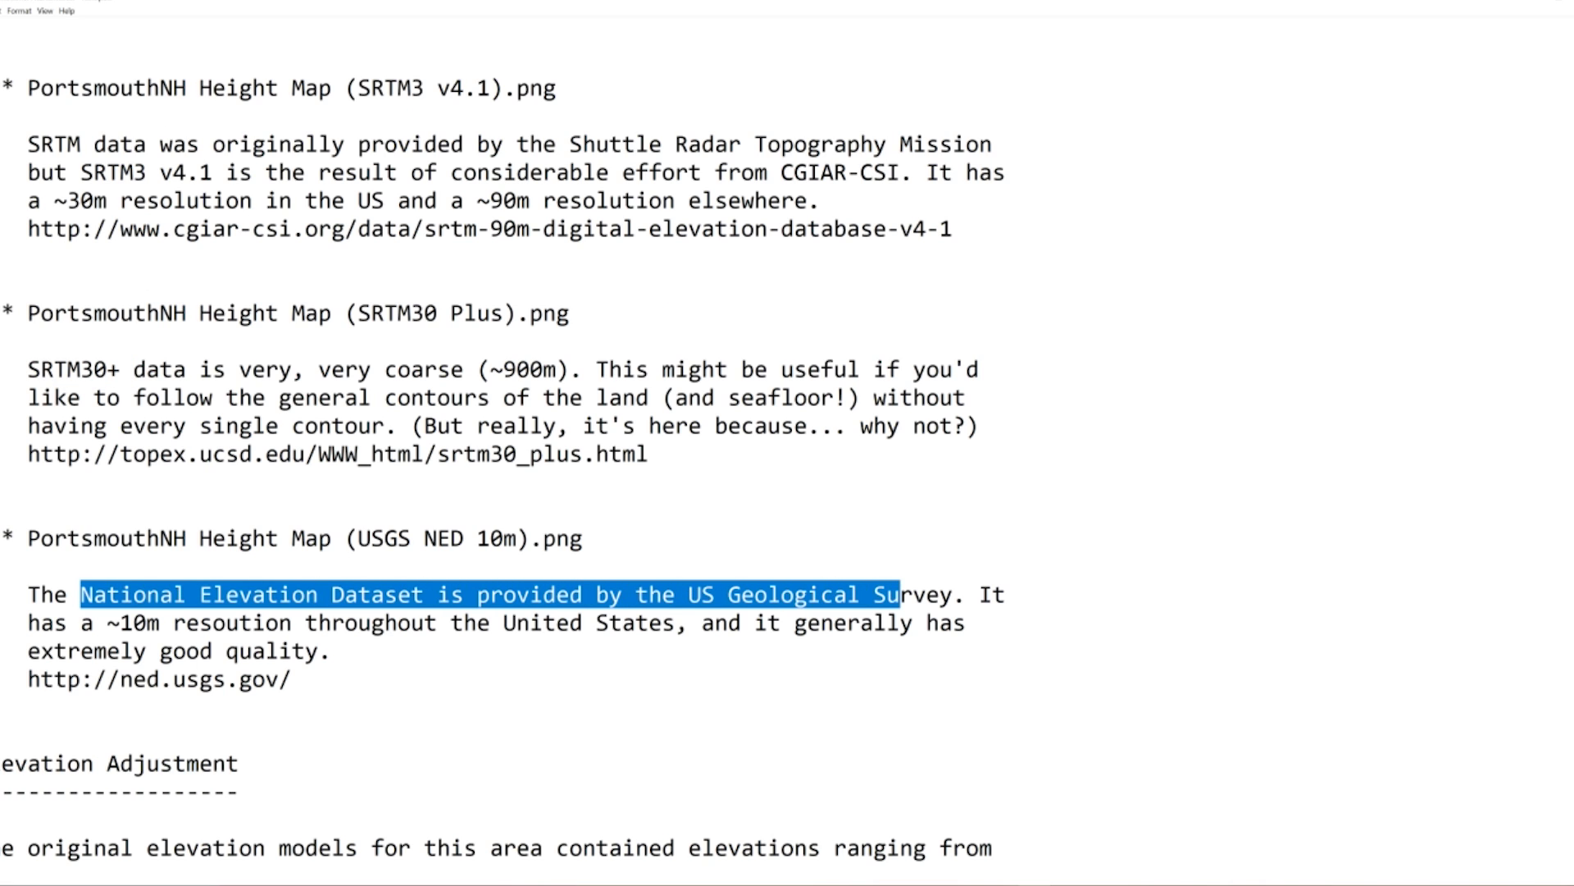
pyautogui.scroll(7, 504, 484)
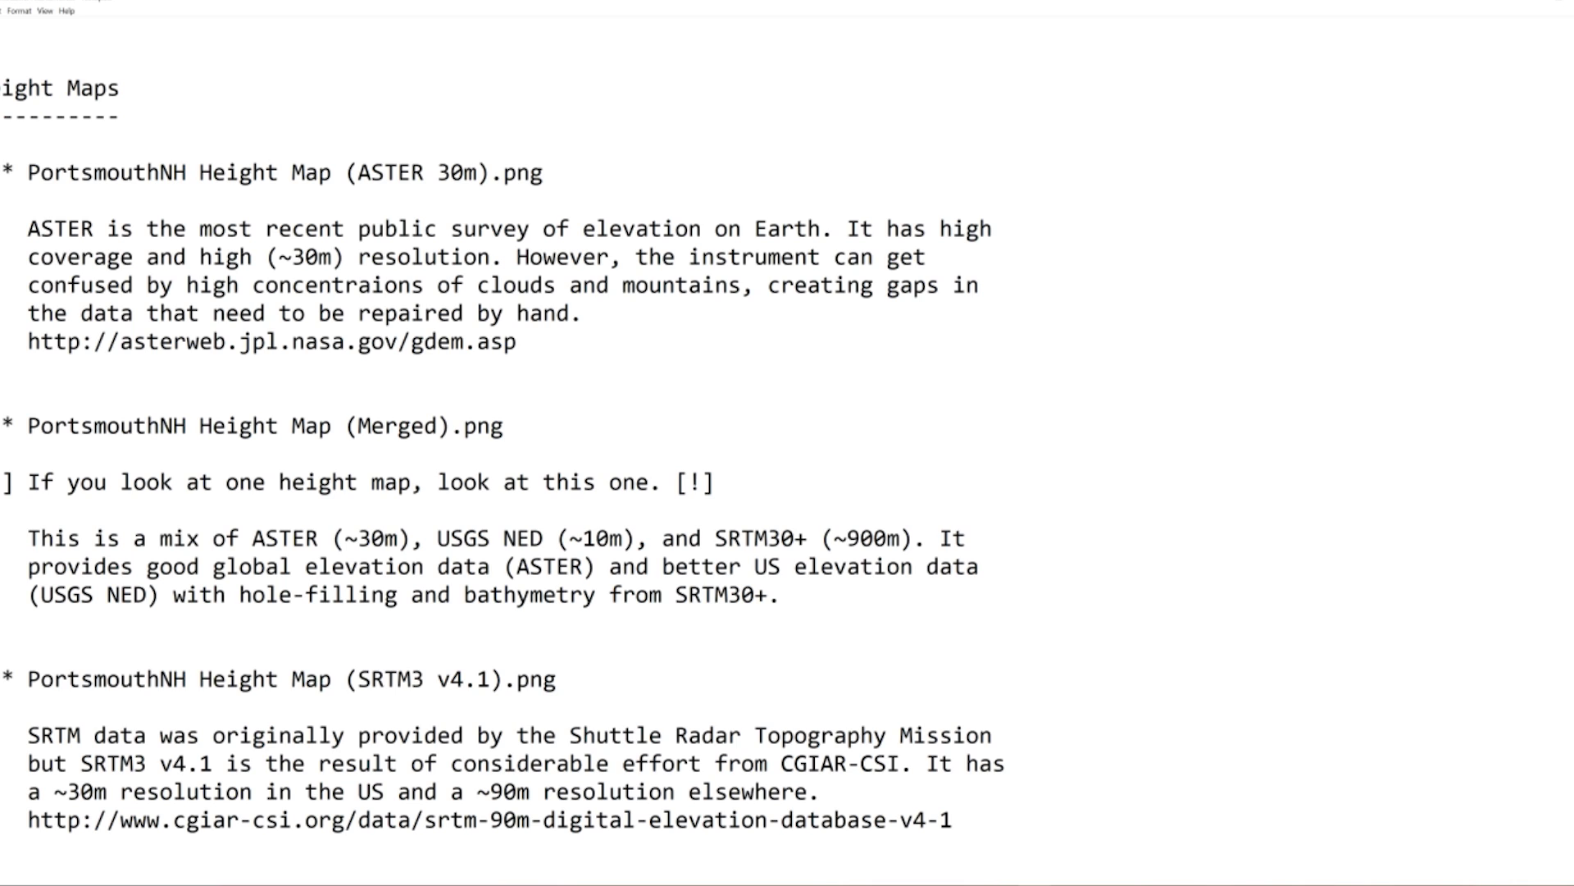
# - Review the README's entry on the merged height map and open PortsmouthNH Height Map (Merged).png from the zip archive
pyautogui.moveTo(28, 426); pyautogui.dragTo(781, 595)
pyautogui.click(780, 594)
pyautogui.click(1571, 3)
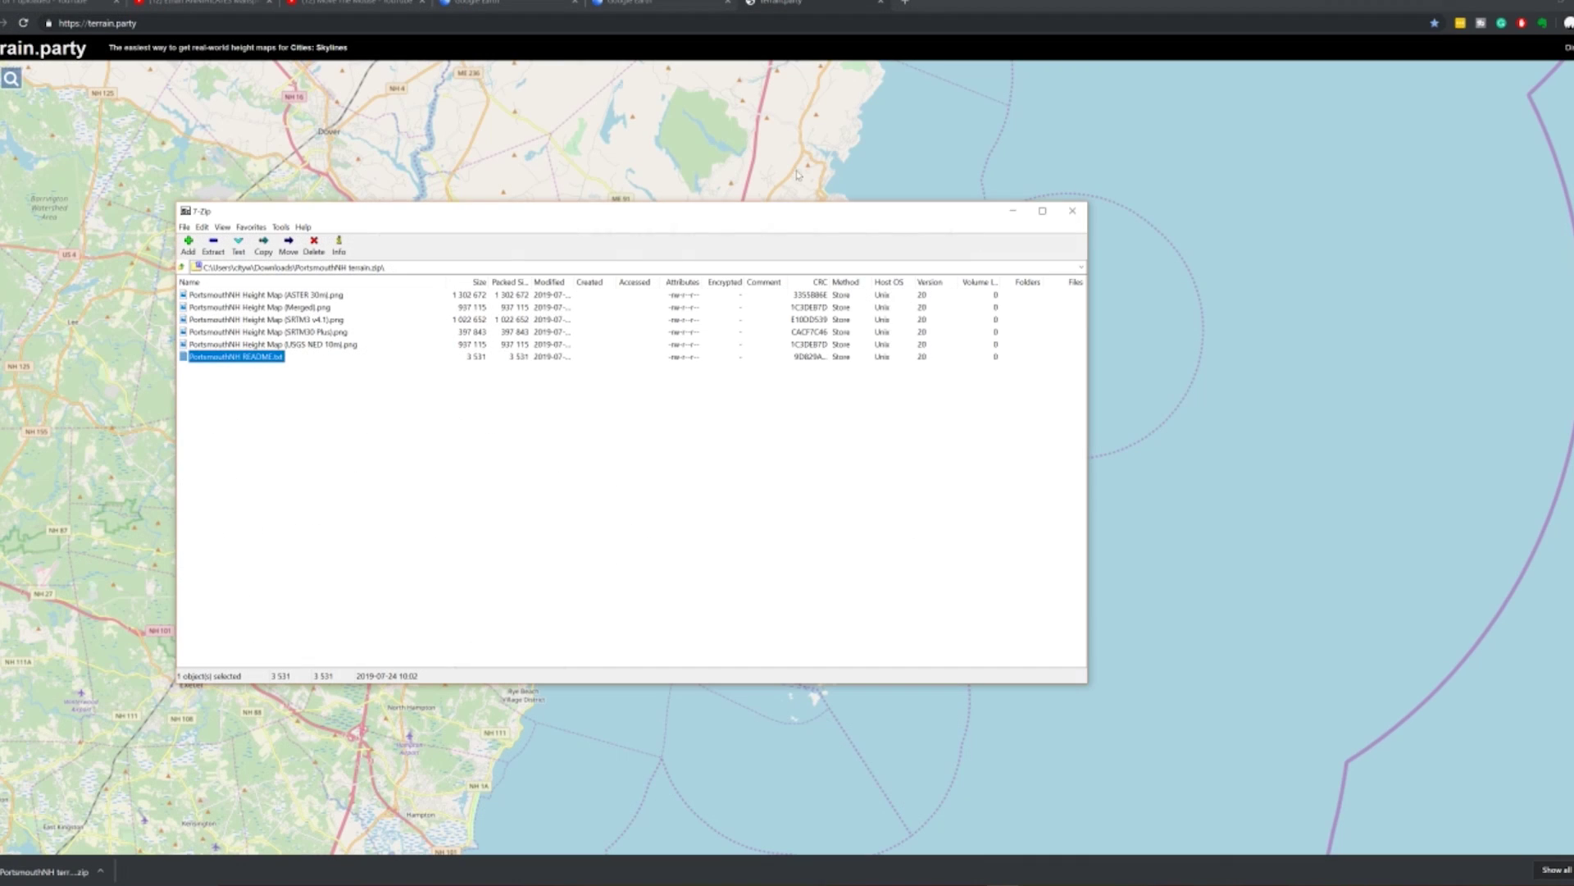
pyautogui.doubleClick(293, 307)
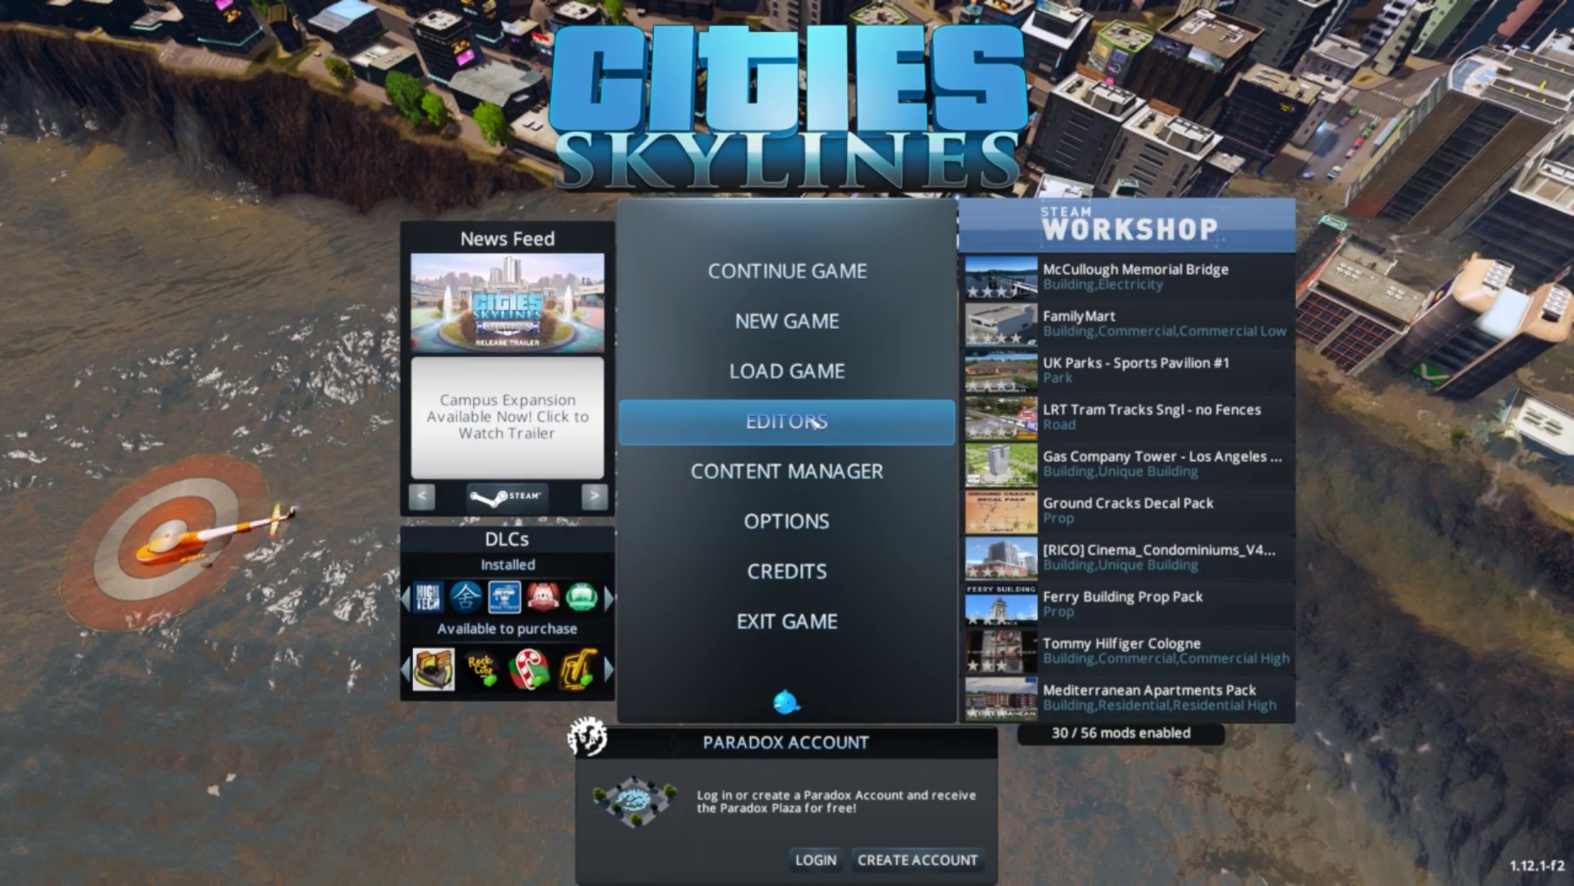
# - Switch to Cities: Skylines and start a new map in the Map Editor, choosing the built-in theme following Temperate
pyautogui.click(810, 432)
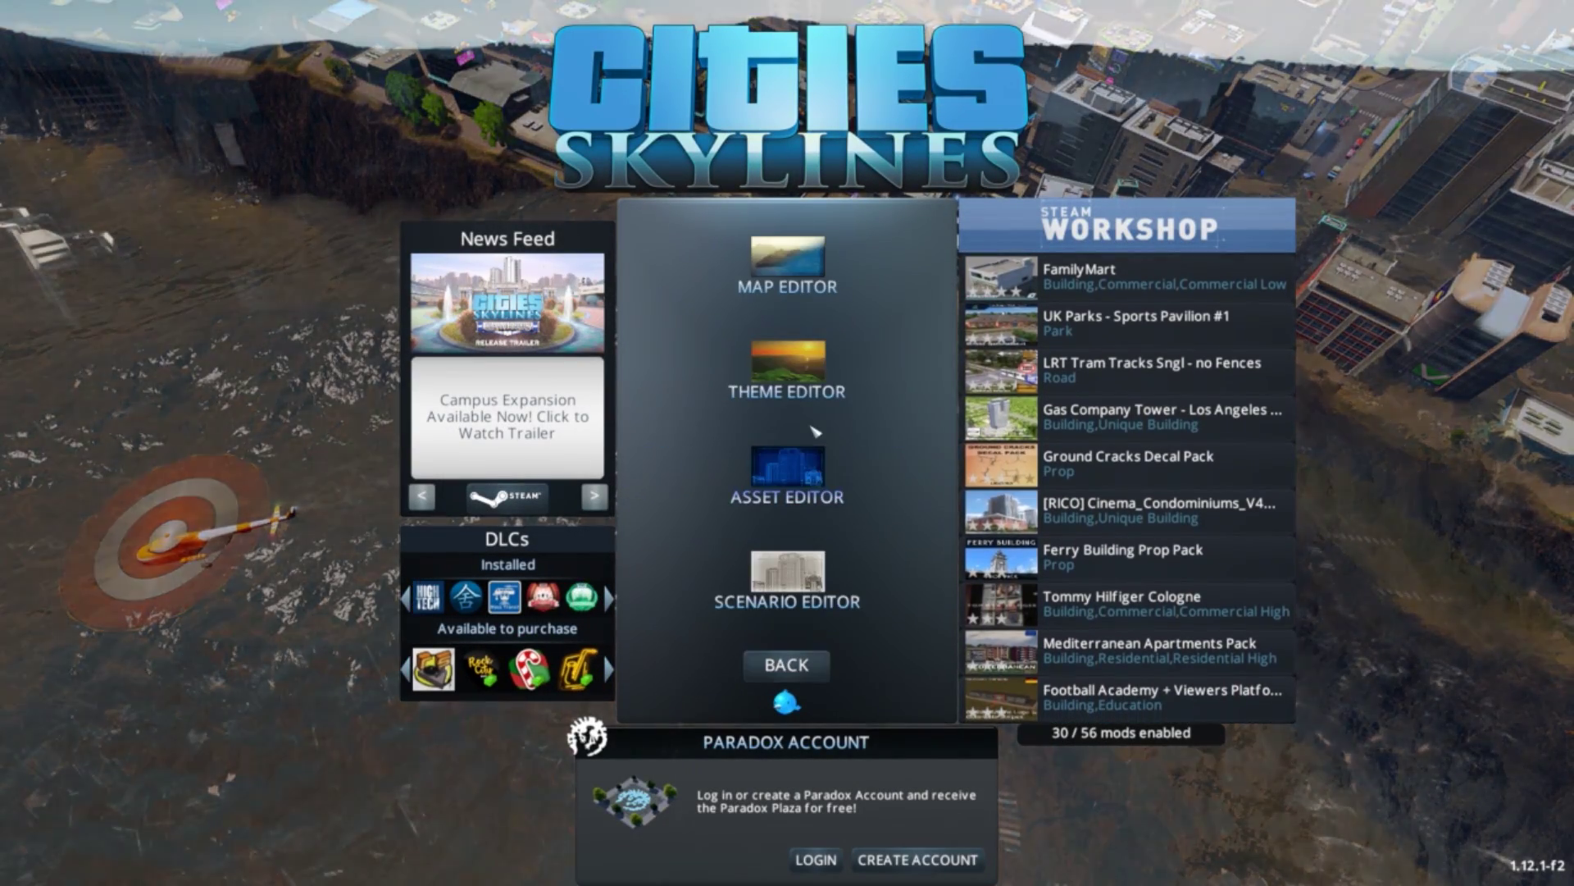
pyautogui.click(763, 310)
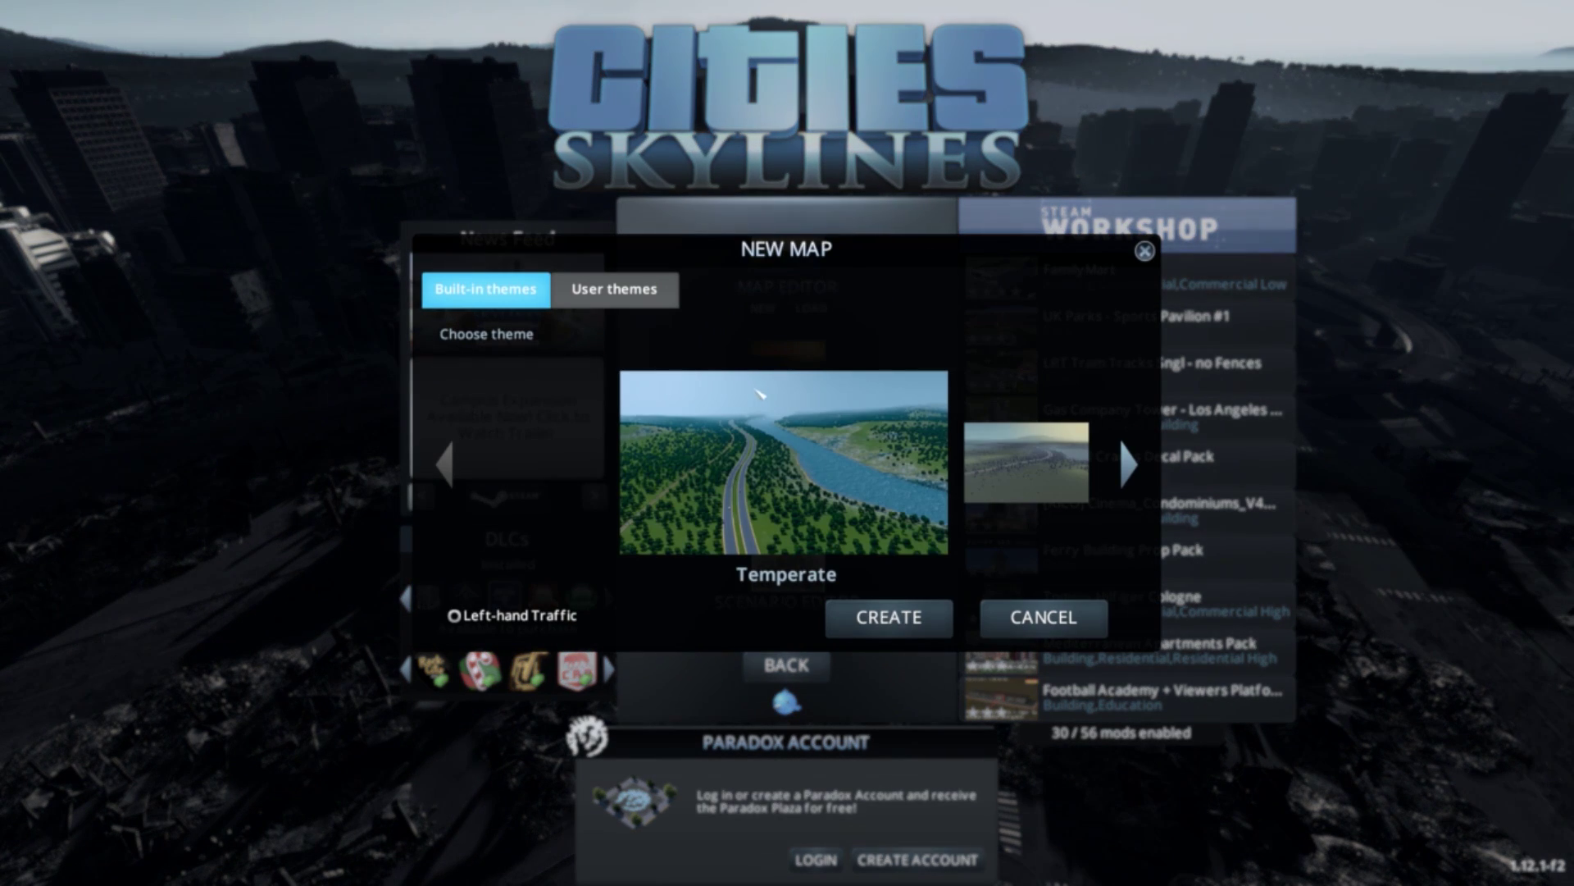
pyautogui.click(1129, 468)
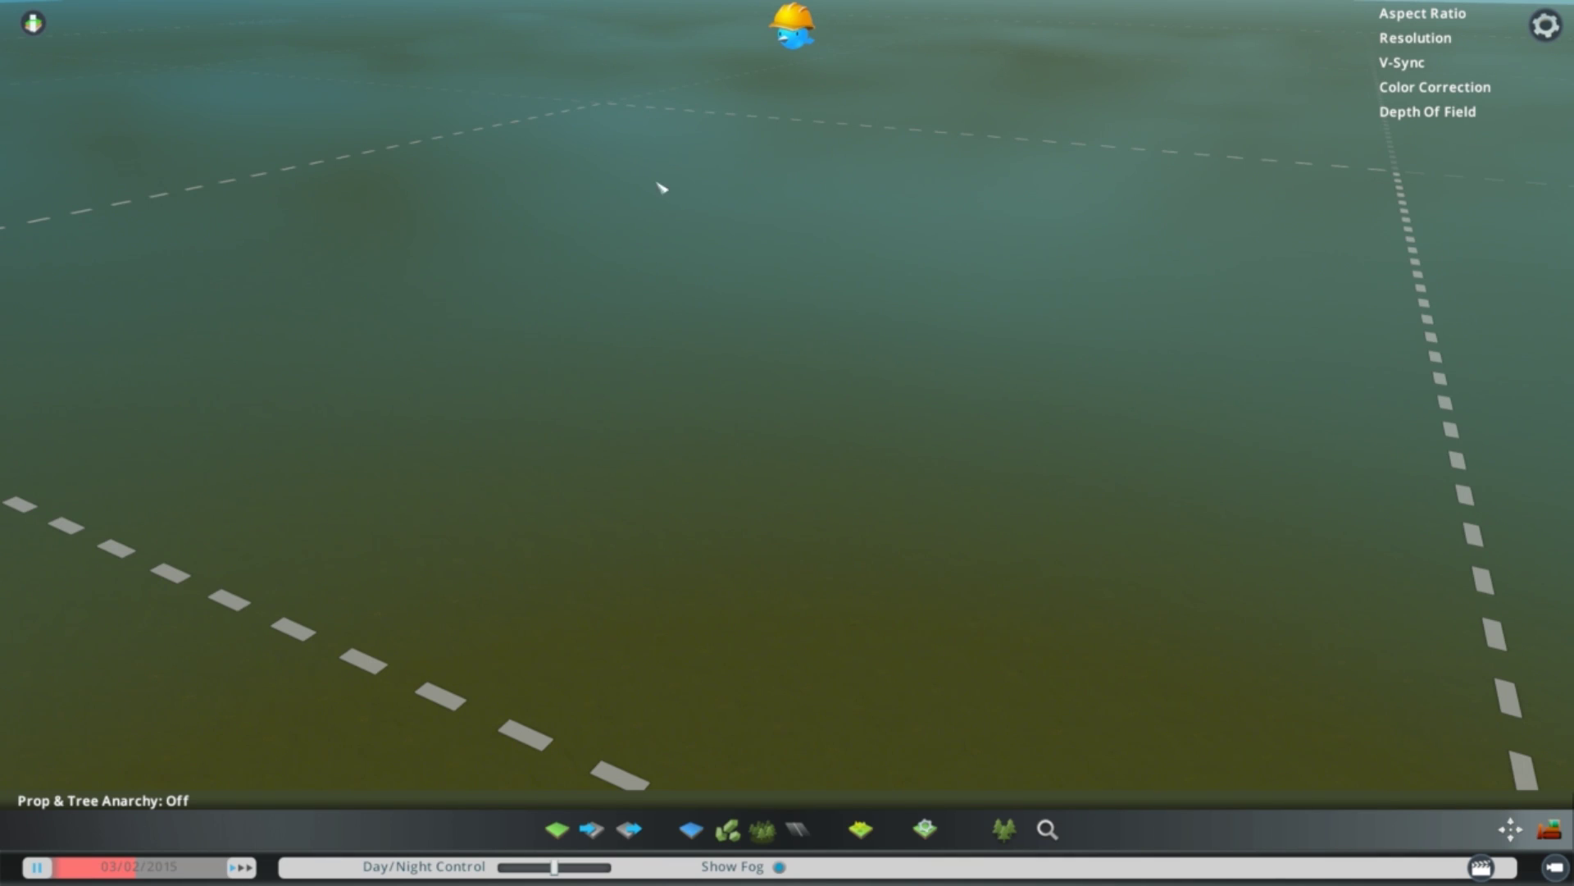
# - Import the Portsmouth Height Map (Merged) height map as the new map's terrain
pyautogui.scroll(-10, 678, 327)
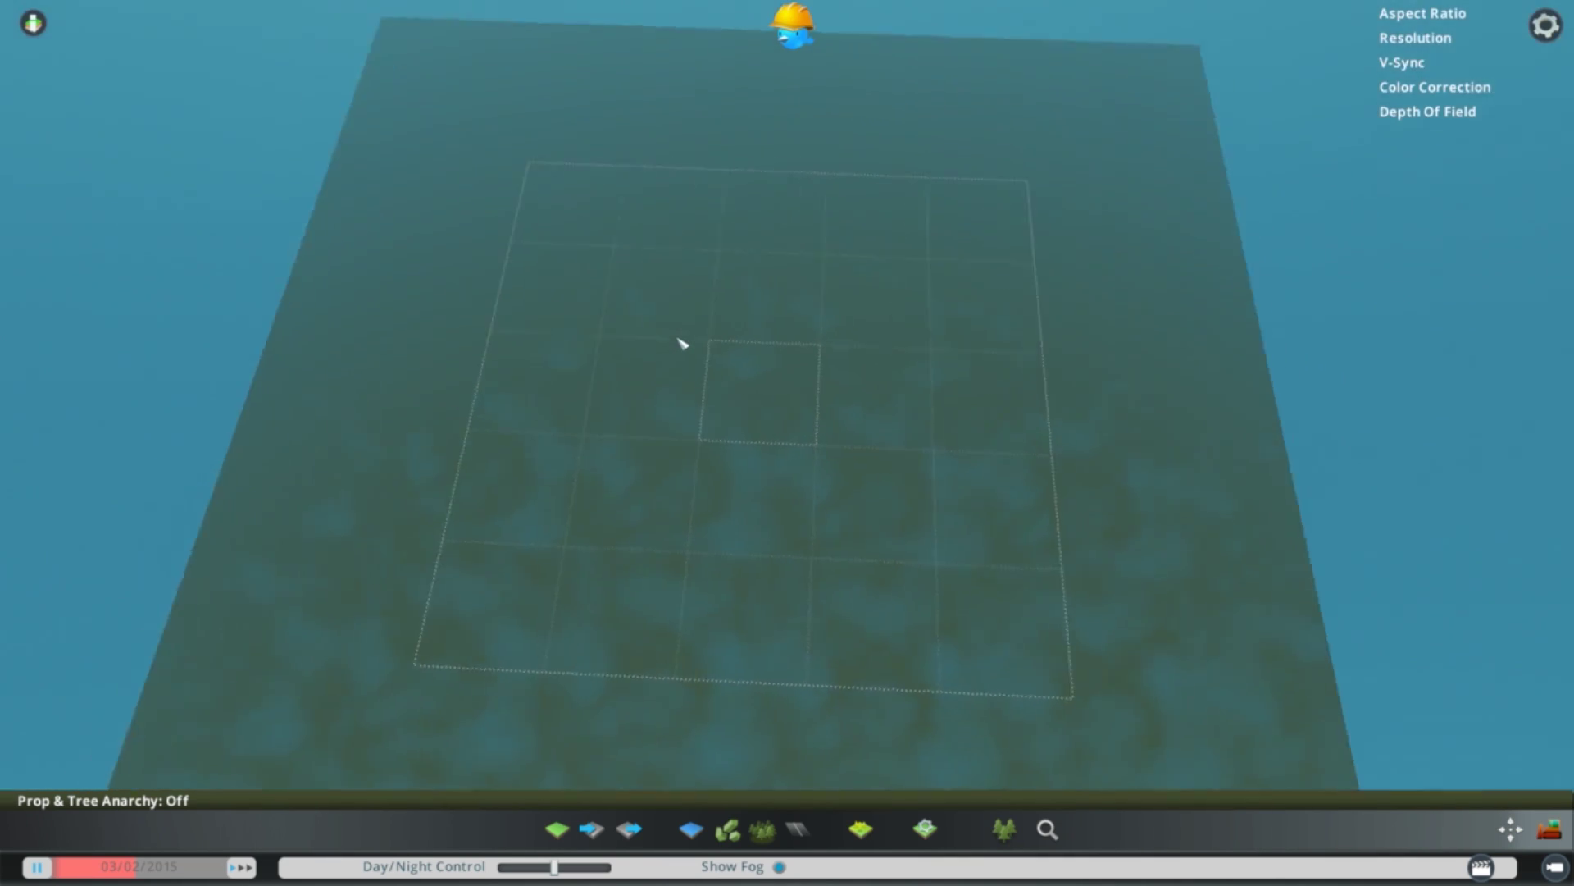
pyautogui.press('q')
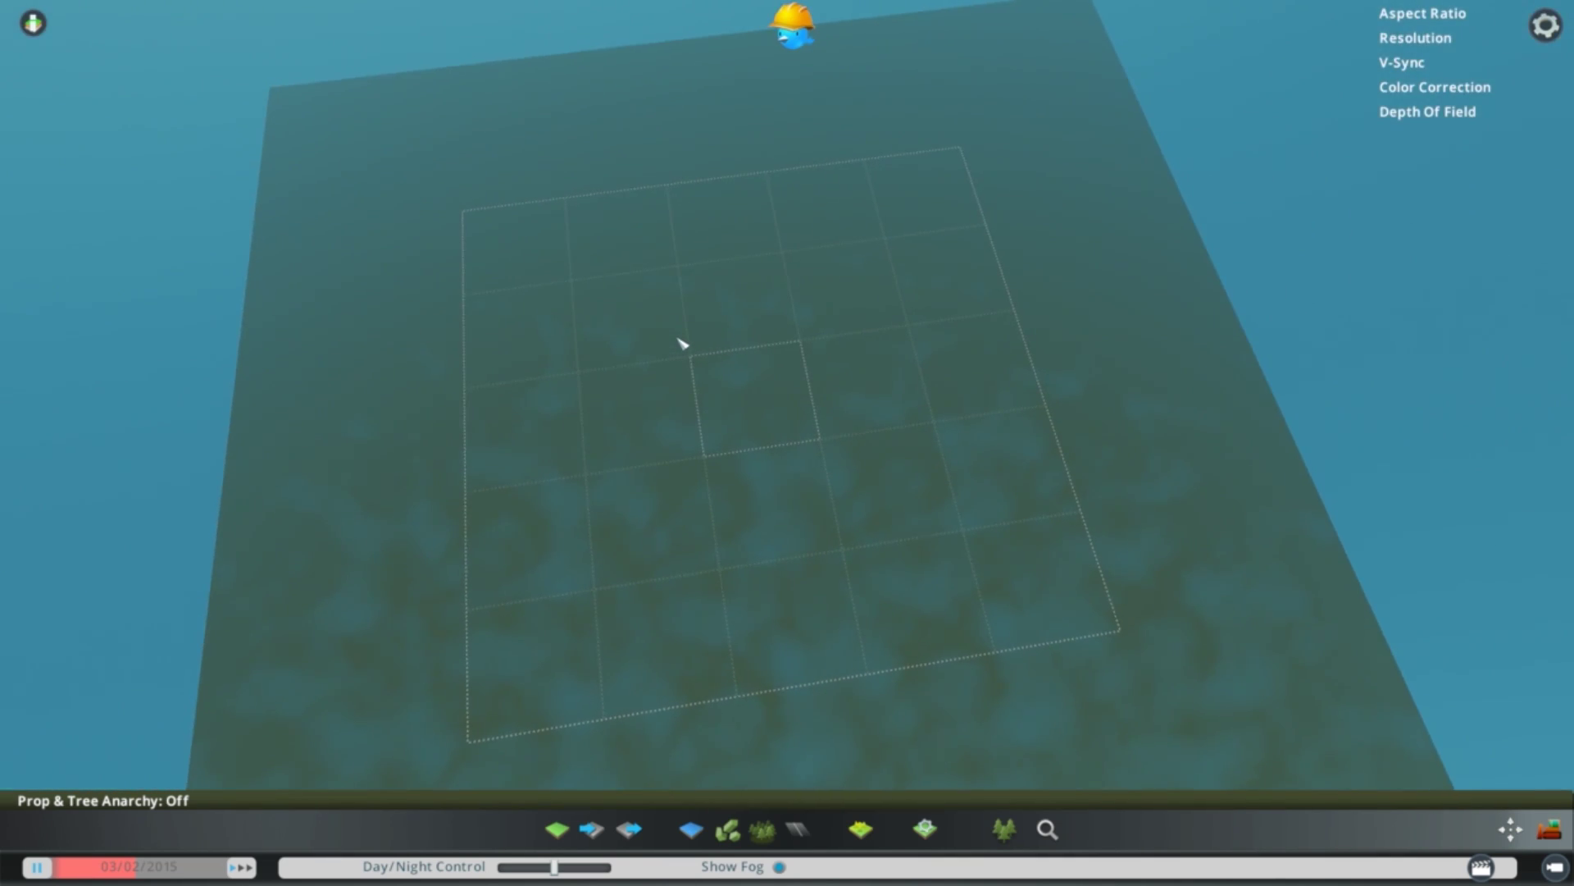
pyautogui.press('e')
pyautogui.press('q')
pyautogui.press('e')
pyautogui.press('q')
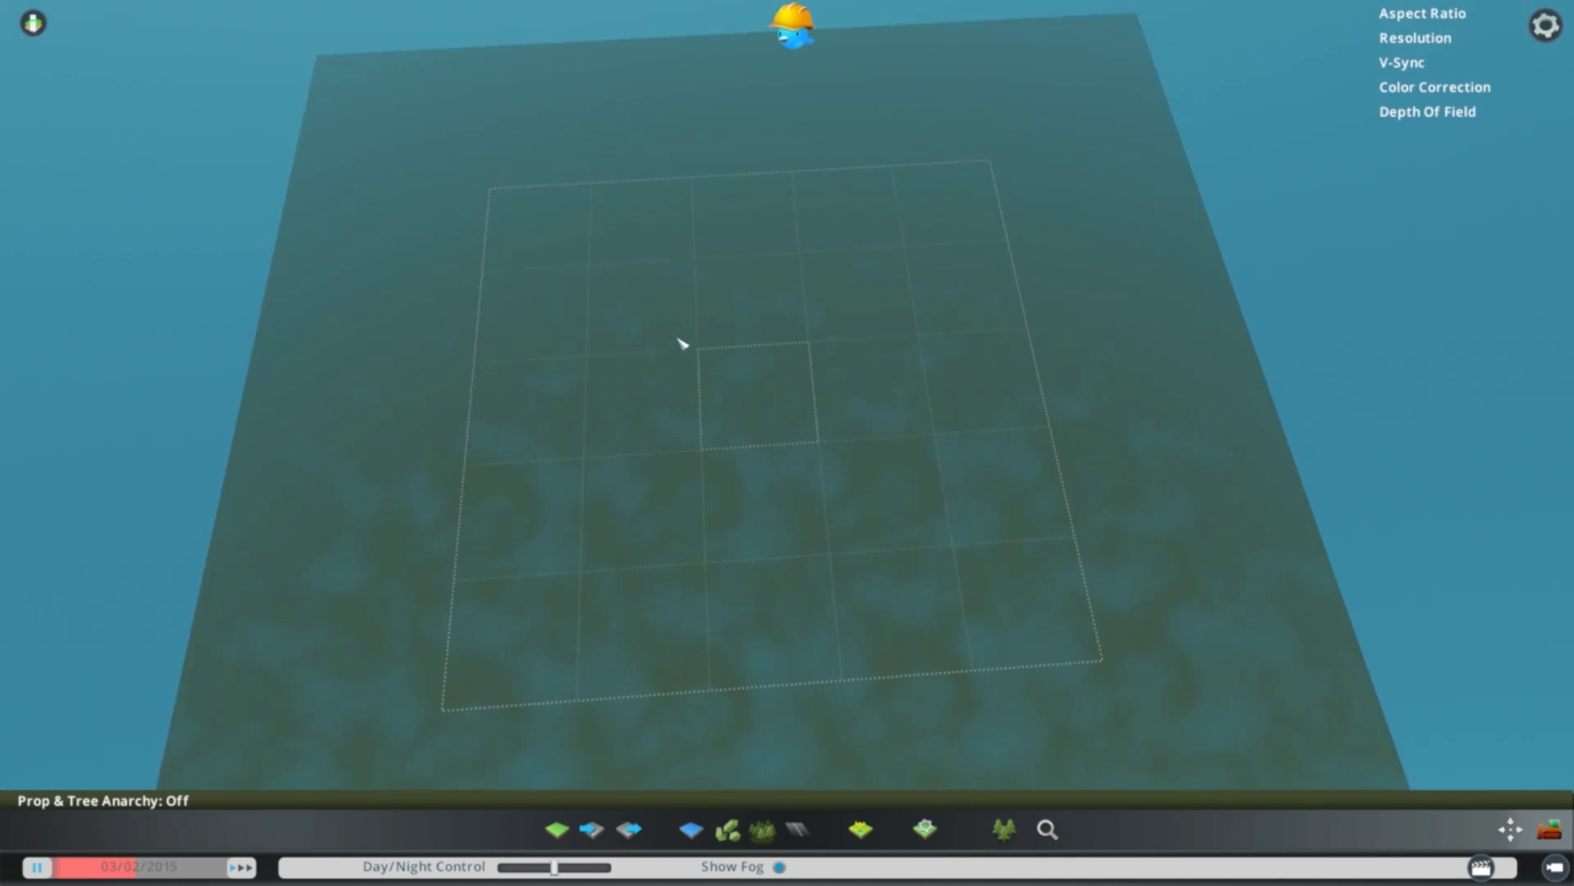
pyautogui.click(592, 831)
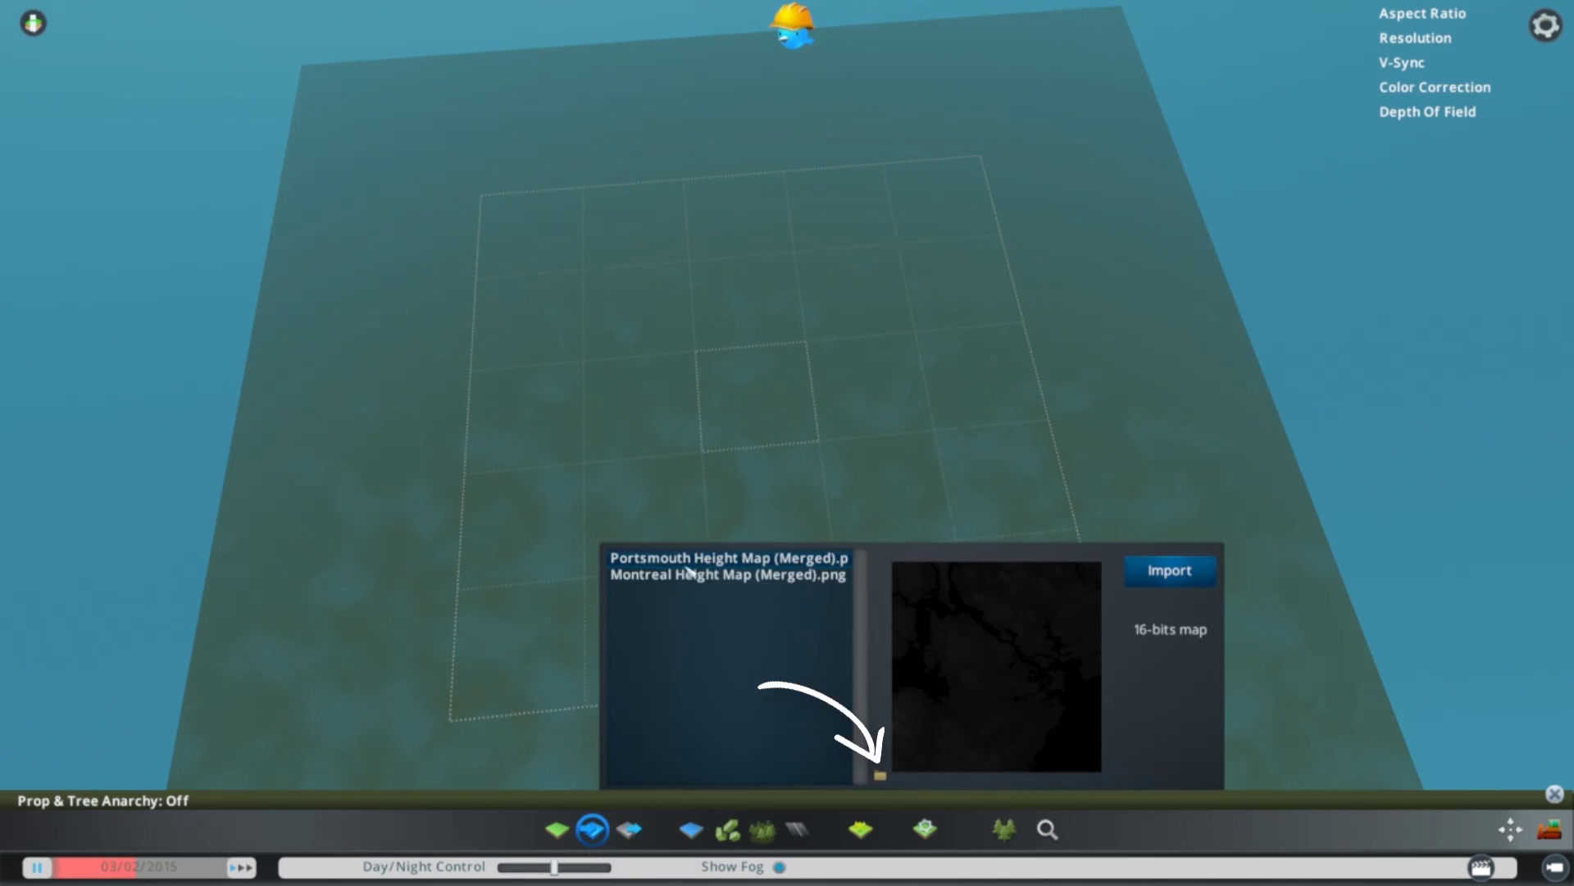
pyautogui.click(1178, 569)
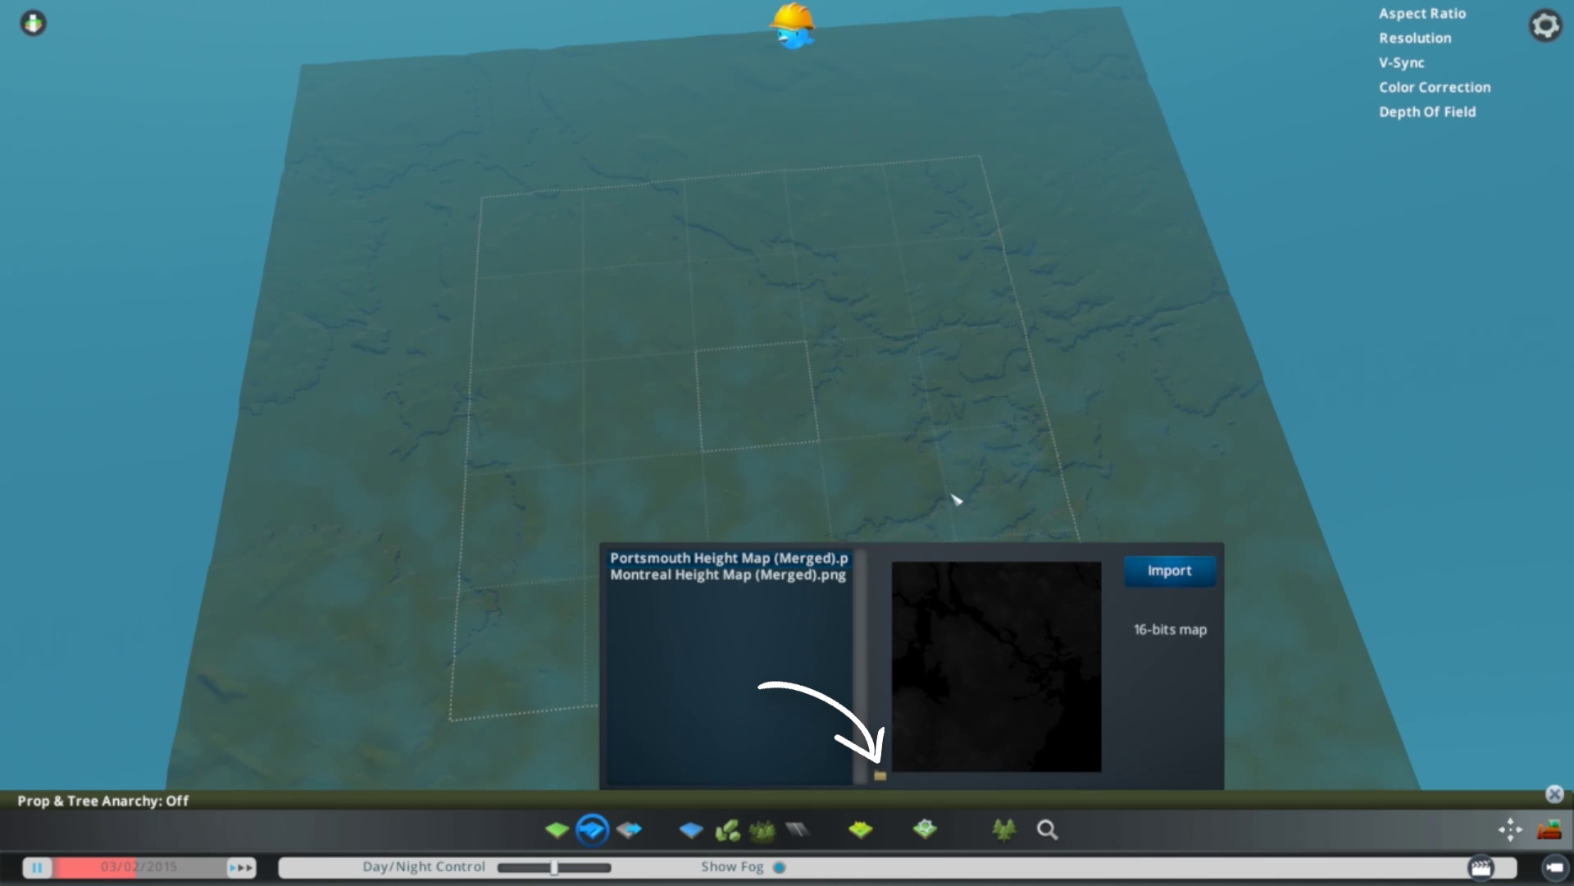
pyautogui.press('Escape')
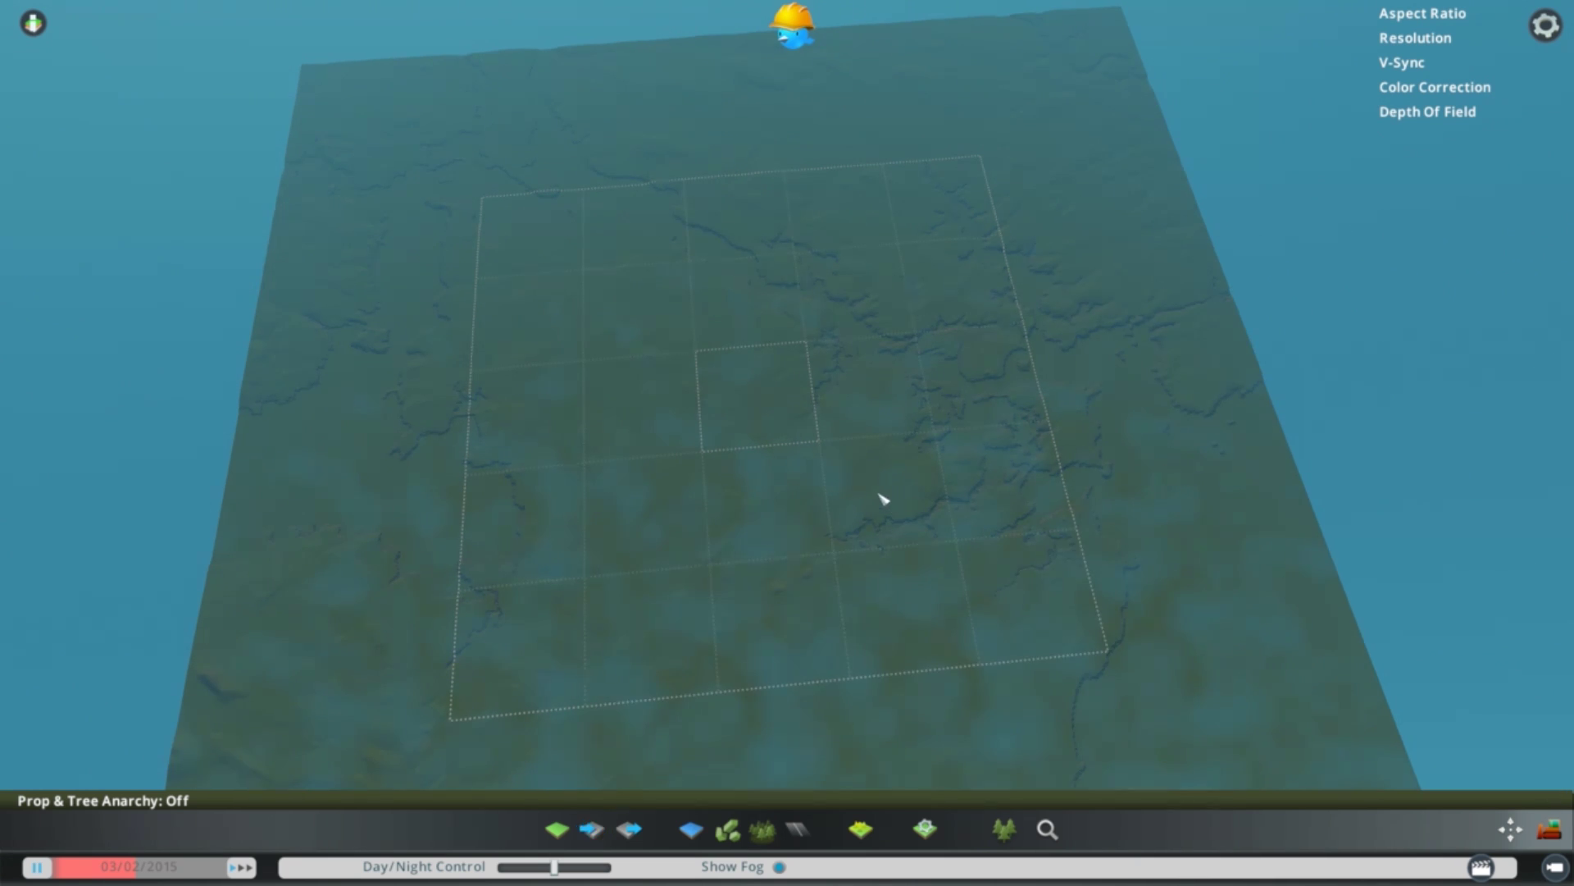
# - Inspect the imported Portsmouth terrain and its river channels across the map grid
pyautogui.scroll(5, 865, 587)
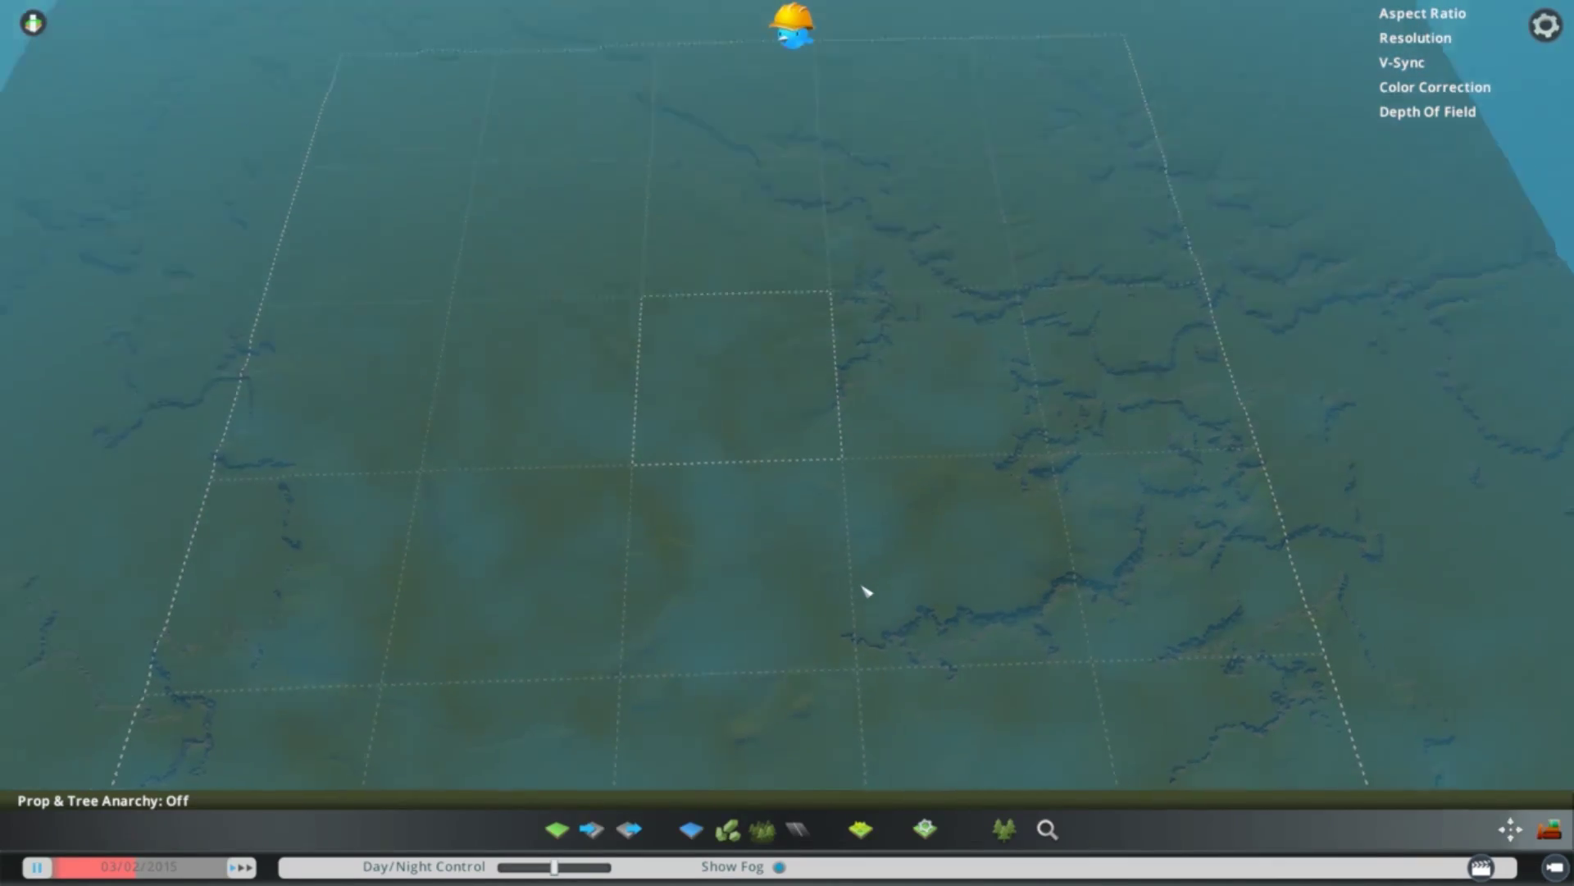
pyautogui.scroll(-5, 866, 587)
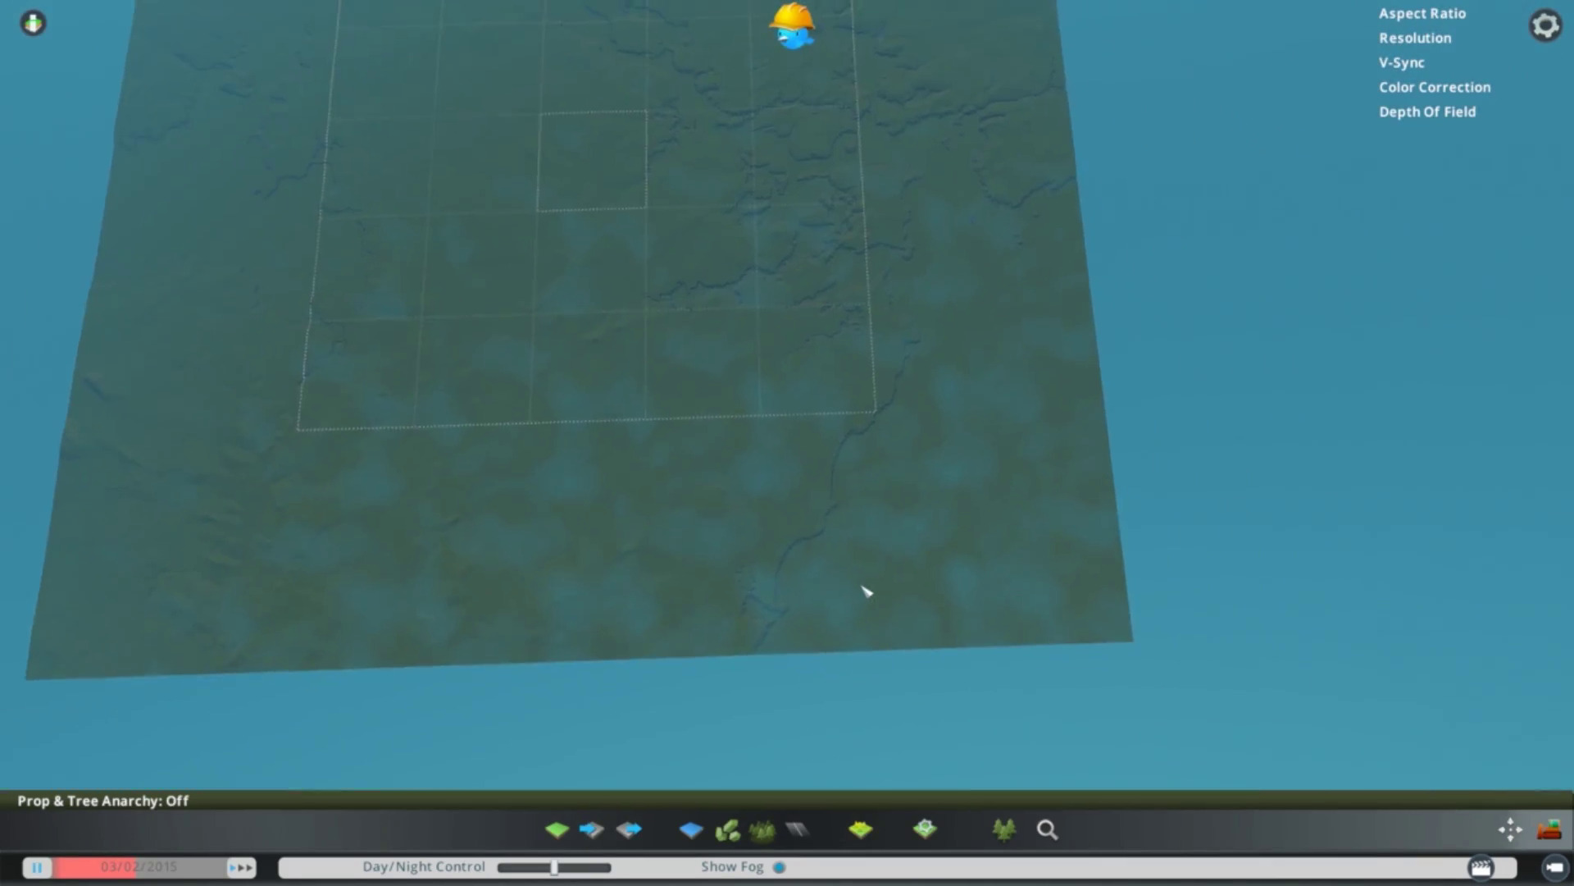
pyautogui.scroll(5, 866, 587)
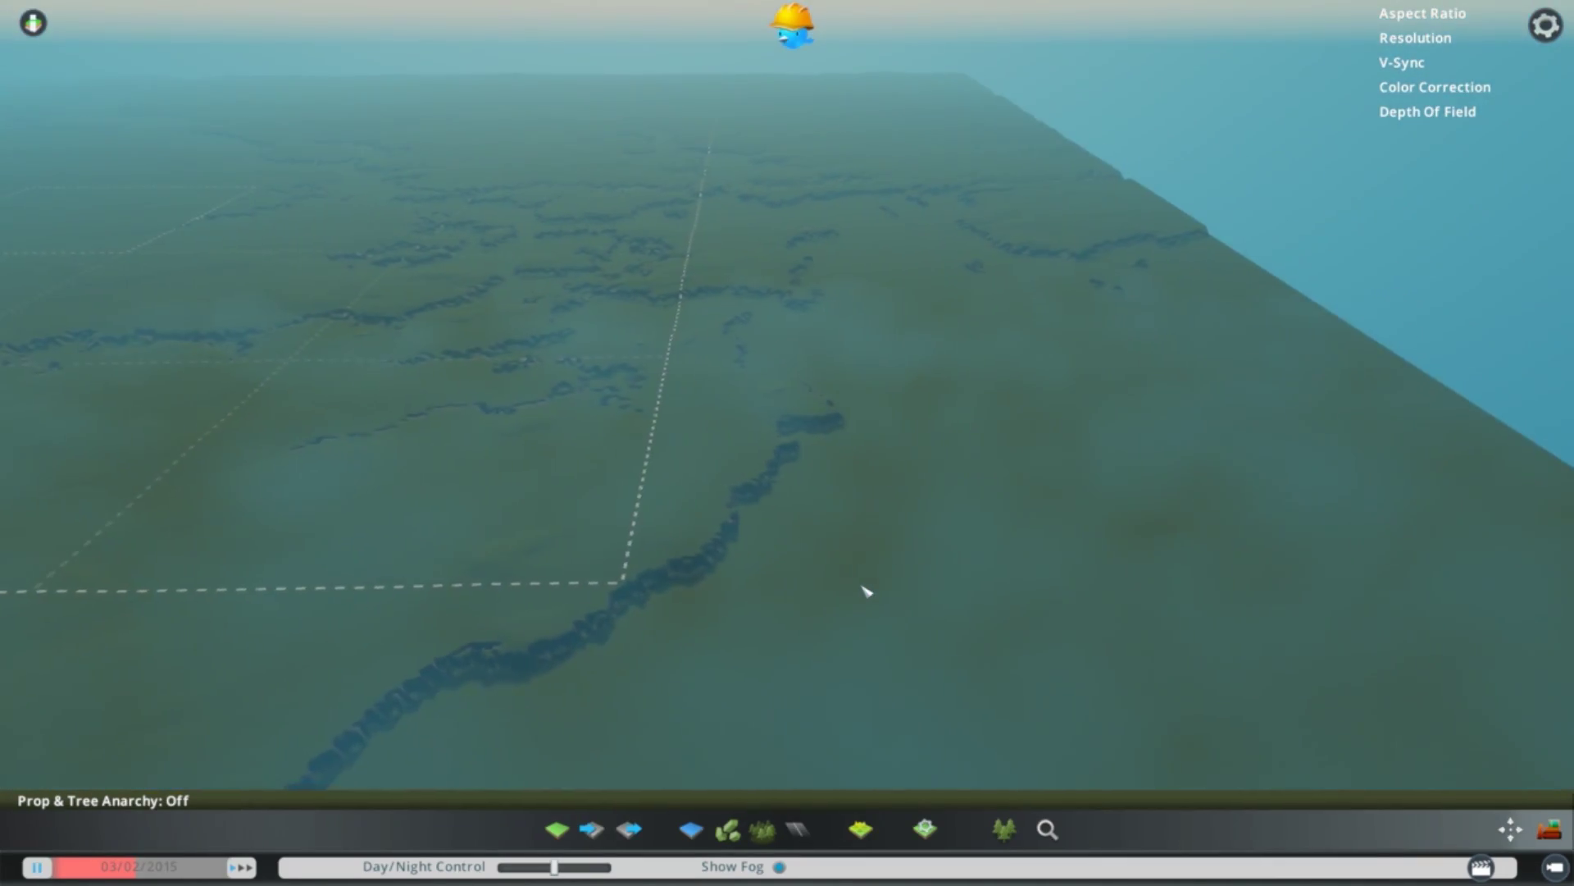
pyautogui.scroll(-5, 866, 591)
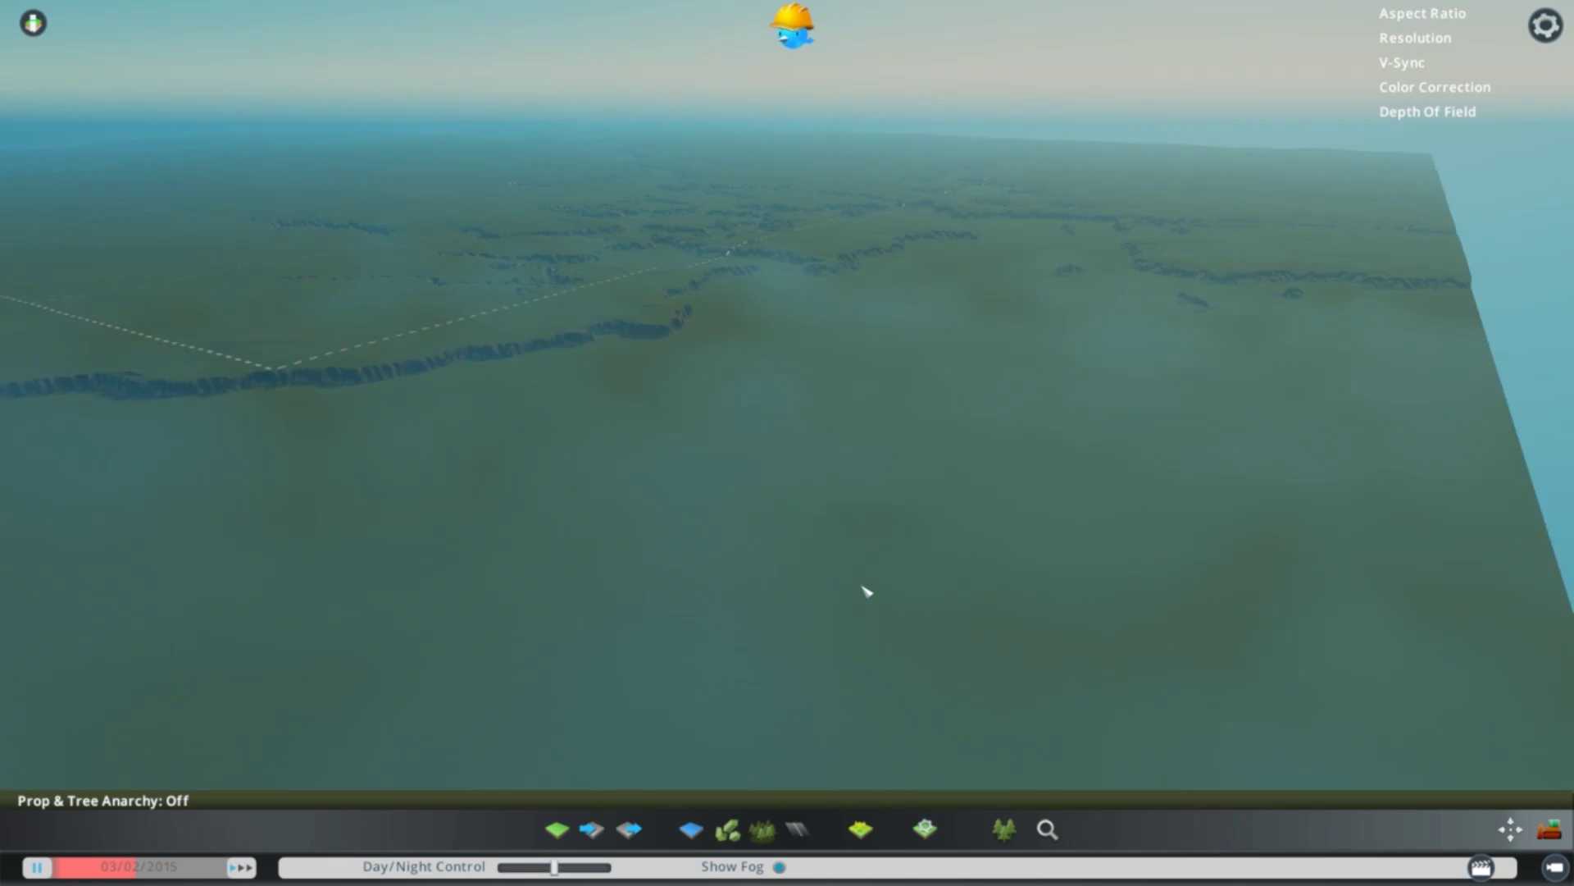
pyautogui.scroll(2, 866, 590)
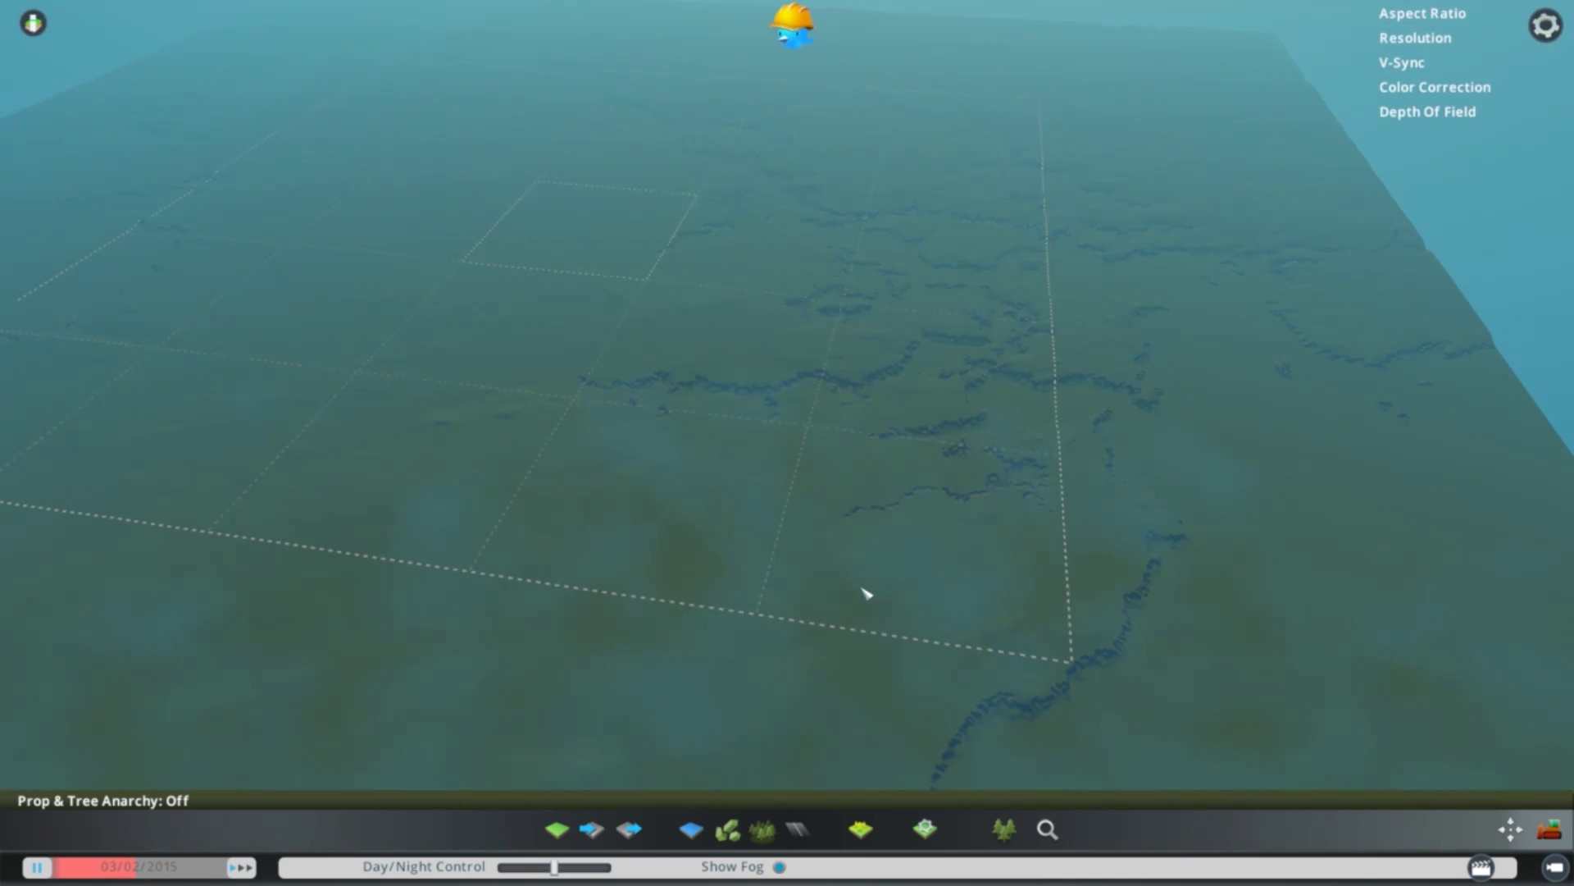
# - Run the simulation and check how the water behaves along the map's edge and the coastline
pyautogui.press('space')
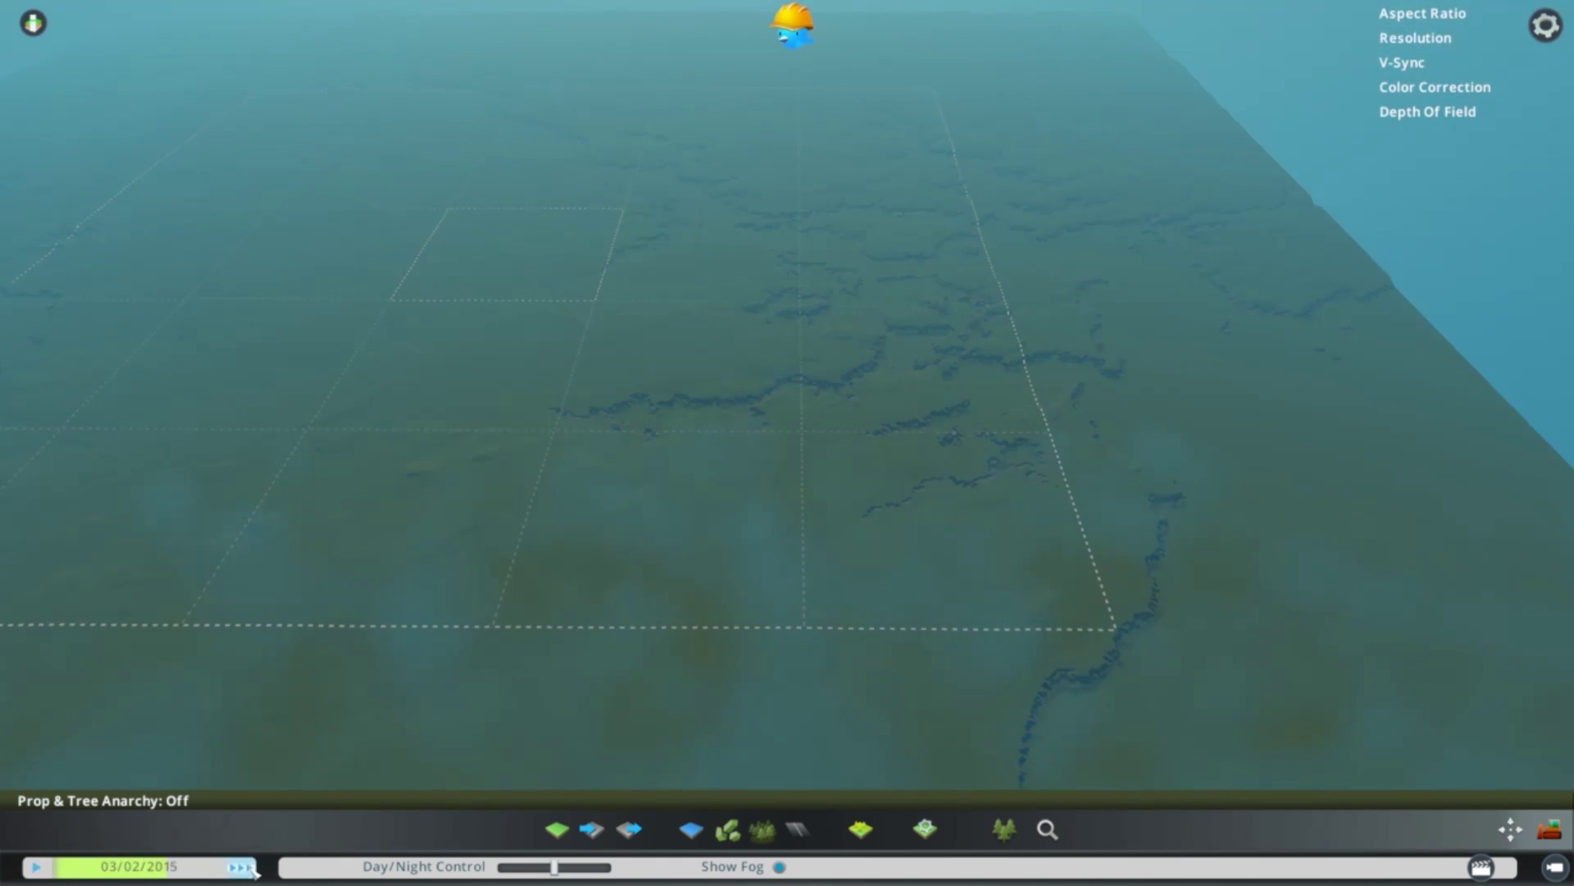
pyautogui.scroll(-2, 843, 566)
pyautogui.press('d')
pyautogui.scroll(4, 846, 629)
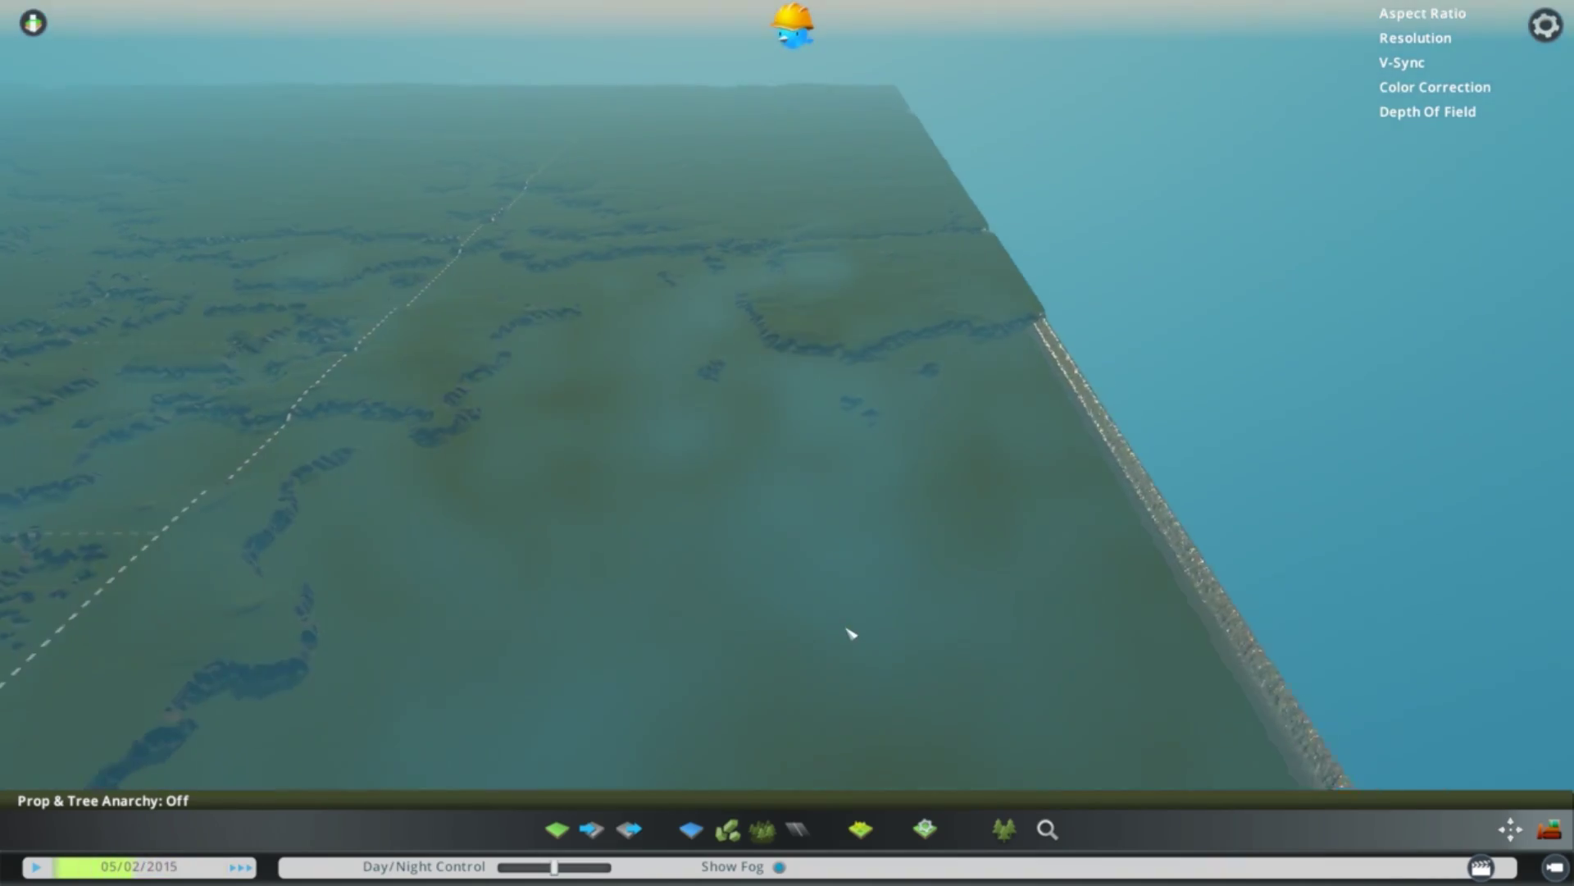
pyautogui.press('r')
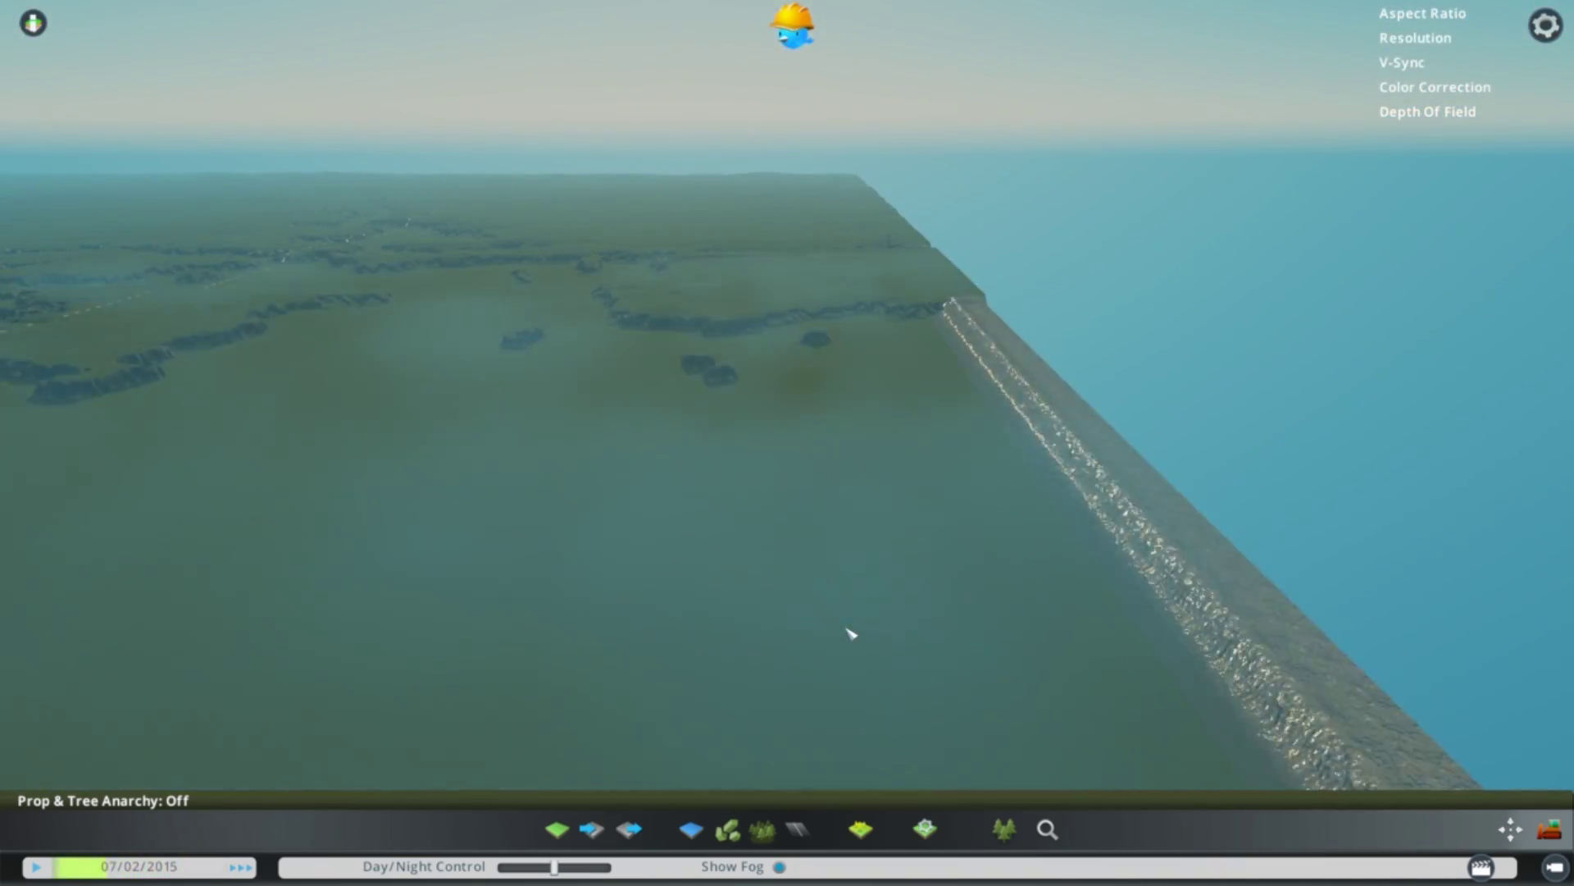
pyautogui.press('f')
pyautogui.press('w')
pyautogui.press('q')
pyautogui.press('r')
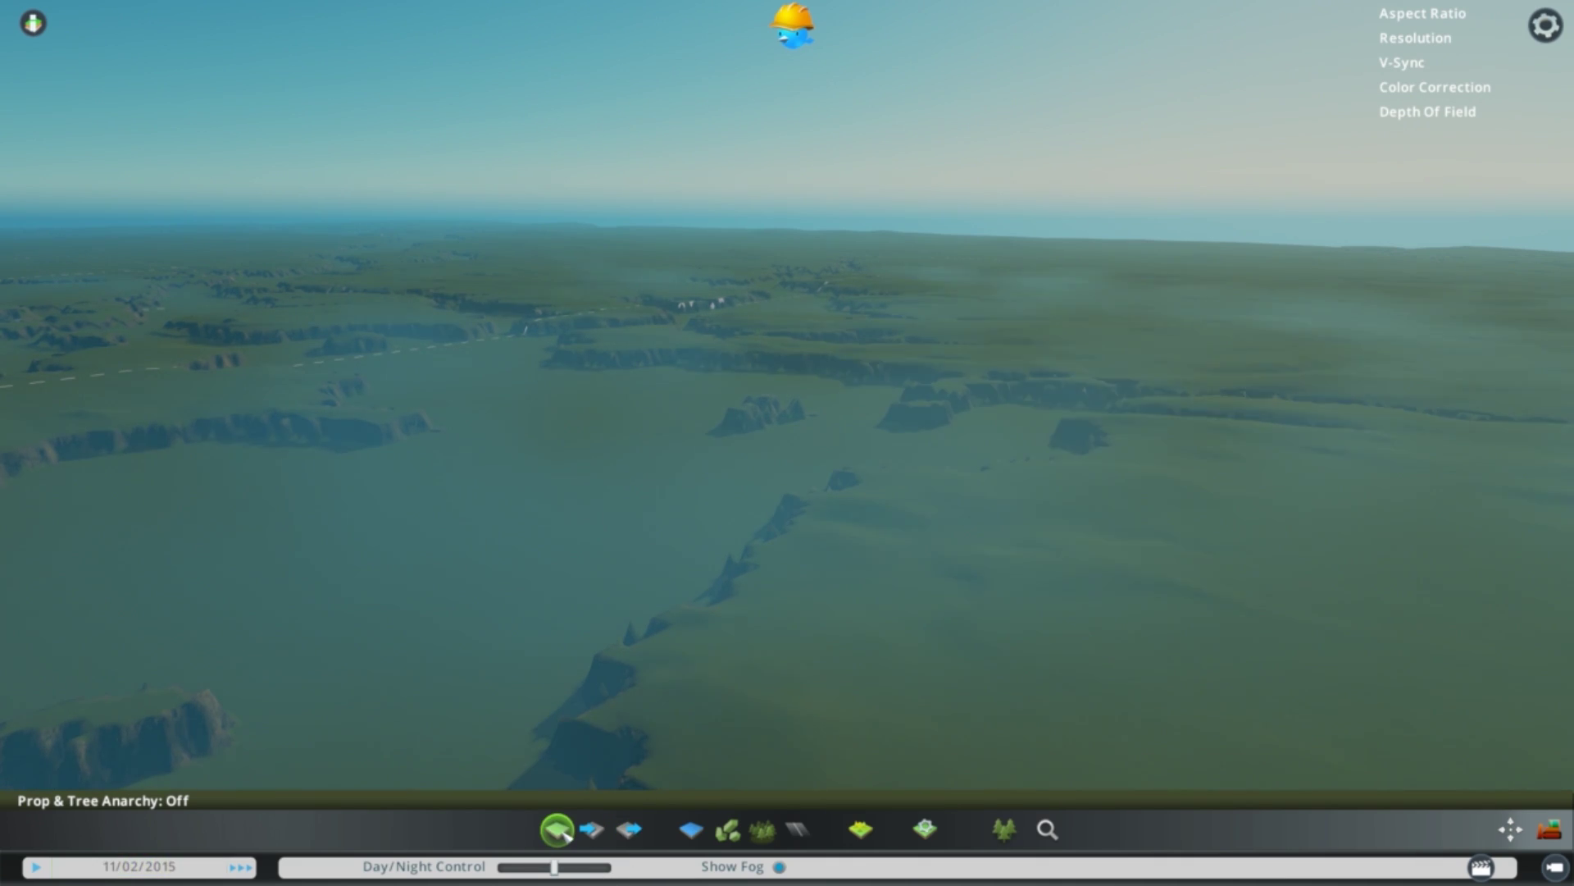
# - Open the terrain tools and inspect the river channels and the water advancing from the map's edges
pyautogui.click(557, 830)
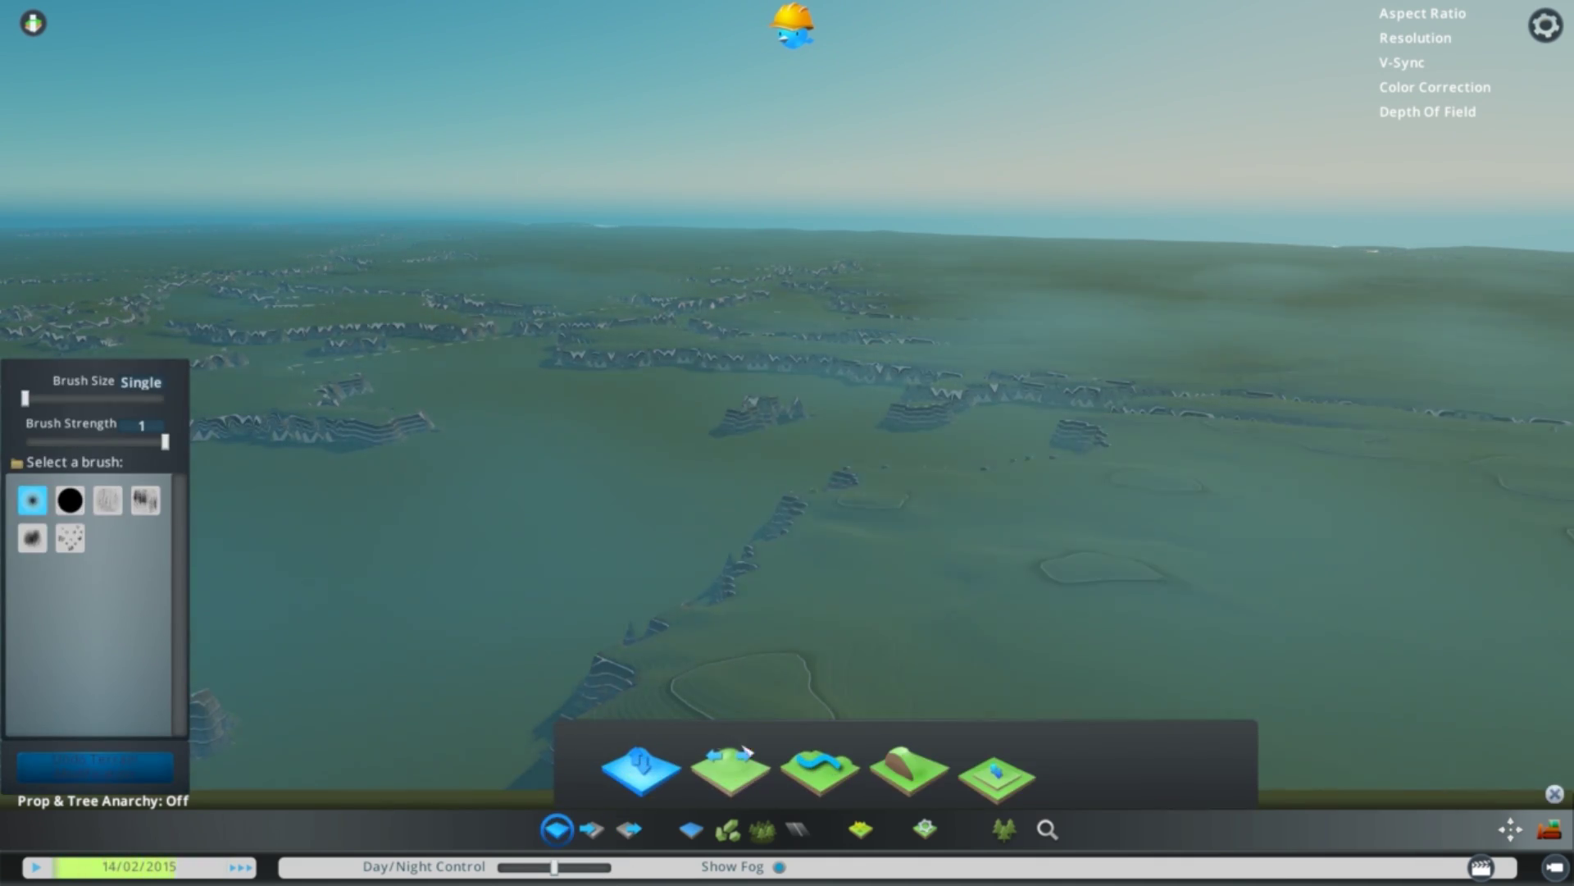
pyautogui.scroll(-10, 590, 500)
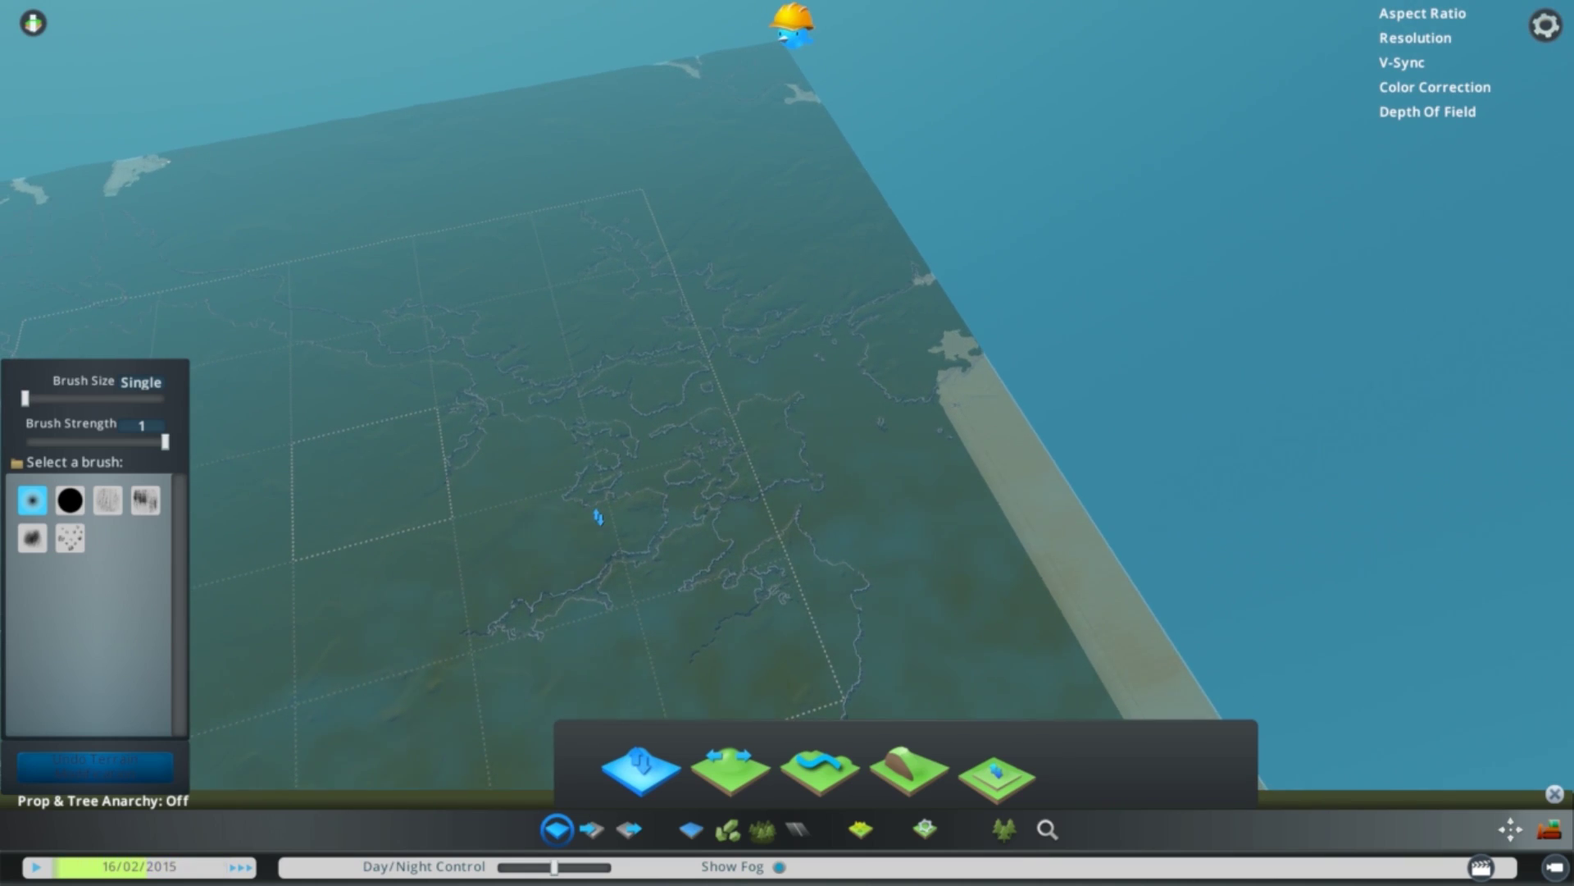
pyautogui.scroll(5, 598, 516)
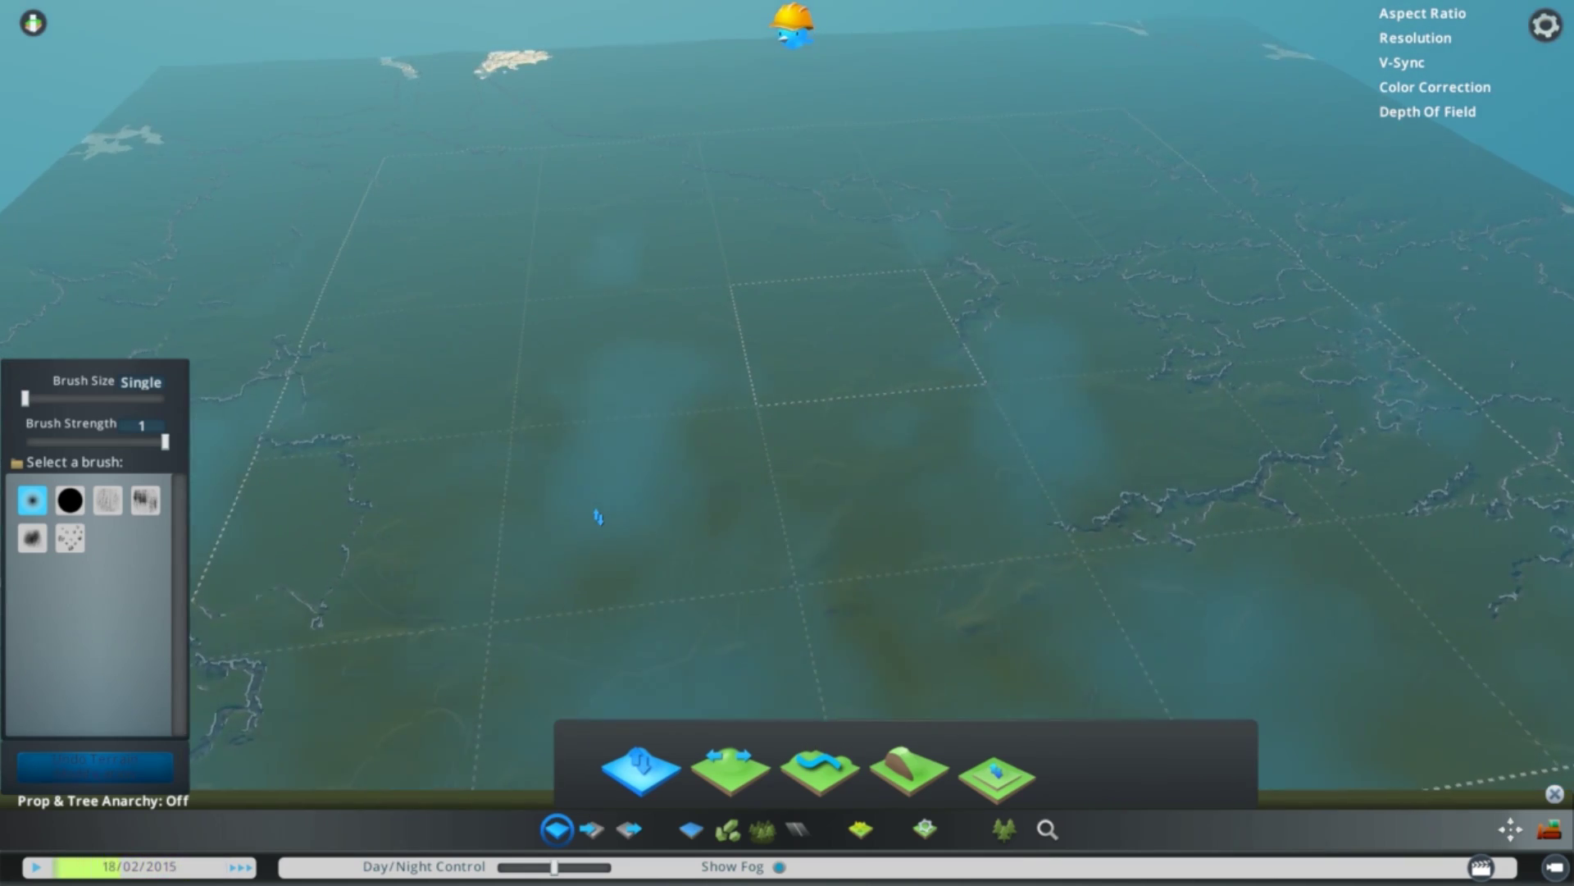
pyautogui.press('d')
pyautogui.scroll(-2, 654, 591)
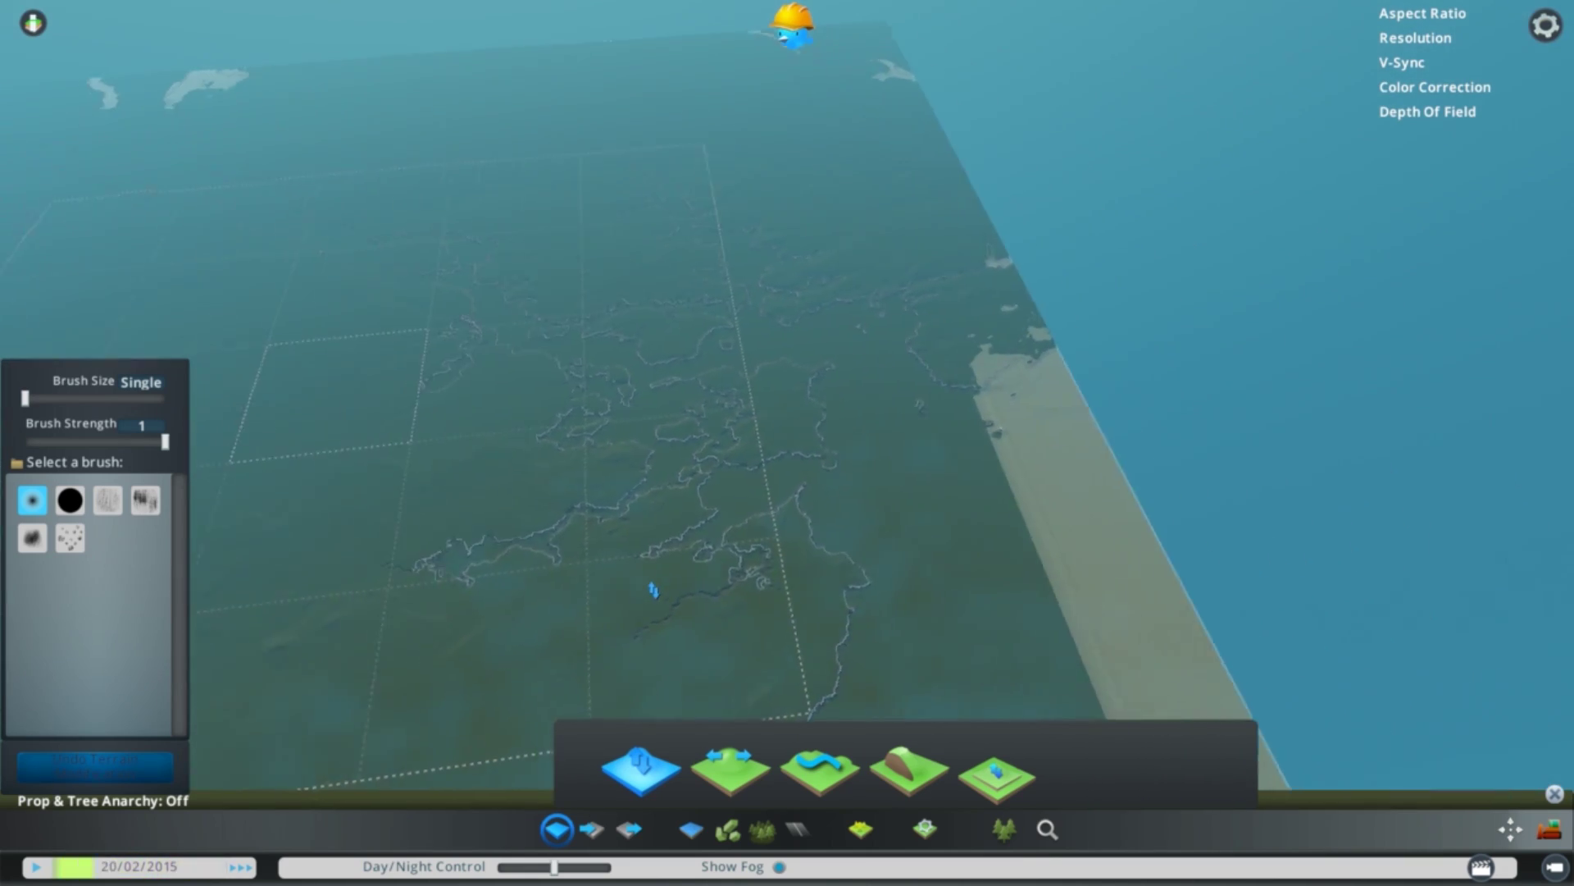
pyautogui.scroll(5, 653, 589)
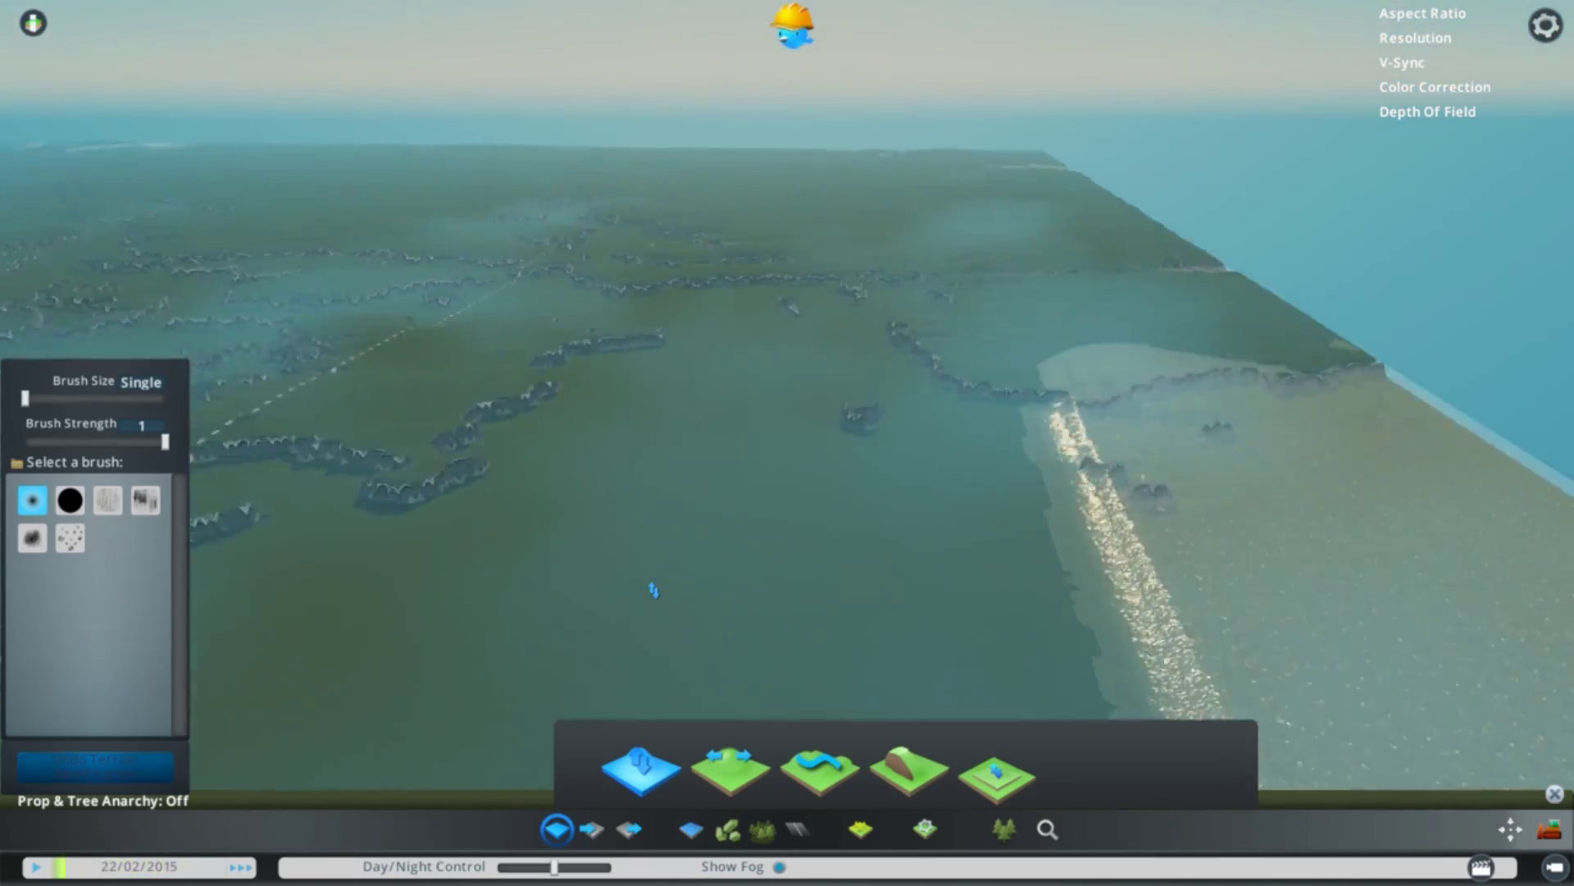
pyautogui.scroll(-5, 654, 589)
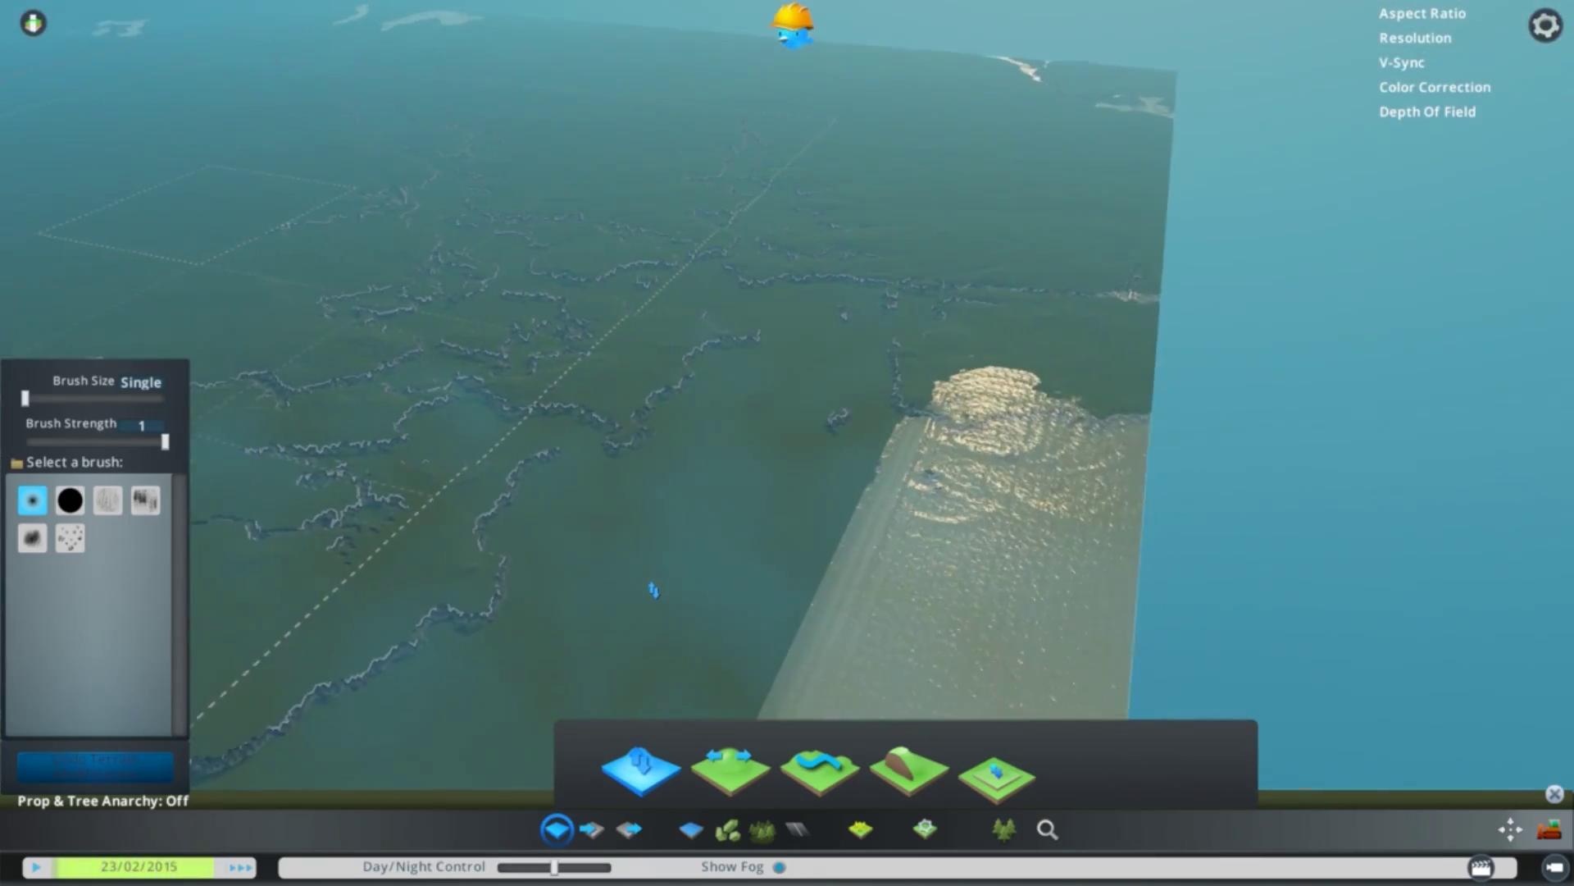
pyautogui.scroll(3, 654, 590)
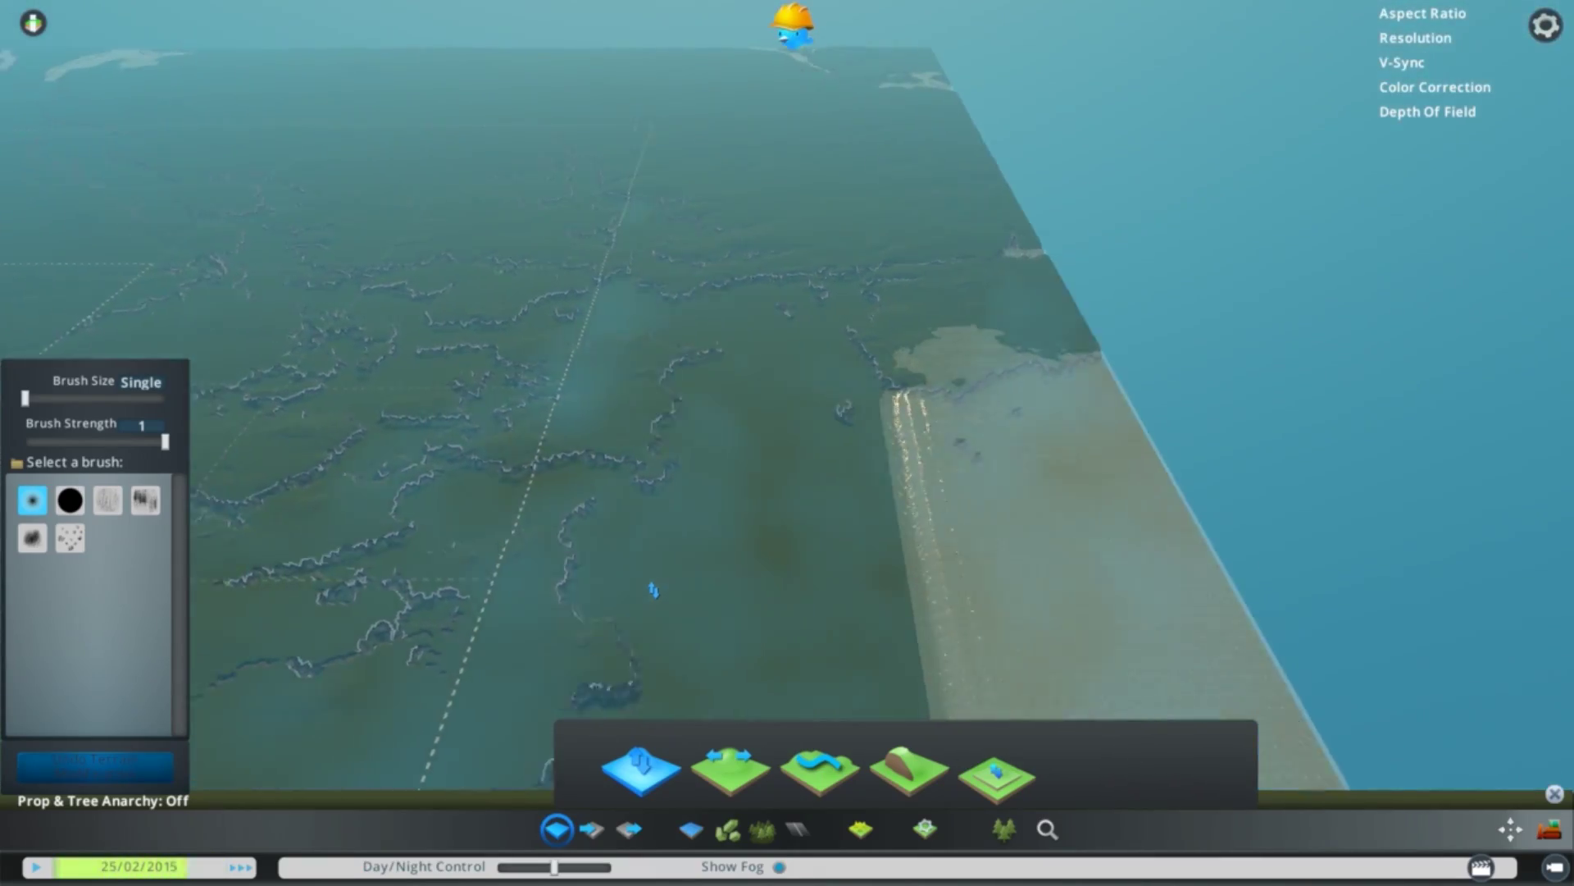
pyautogui.scroll(-5, 654, 589)
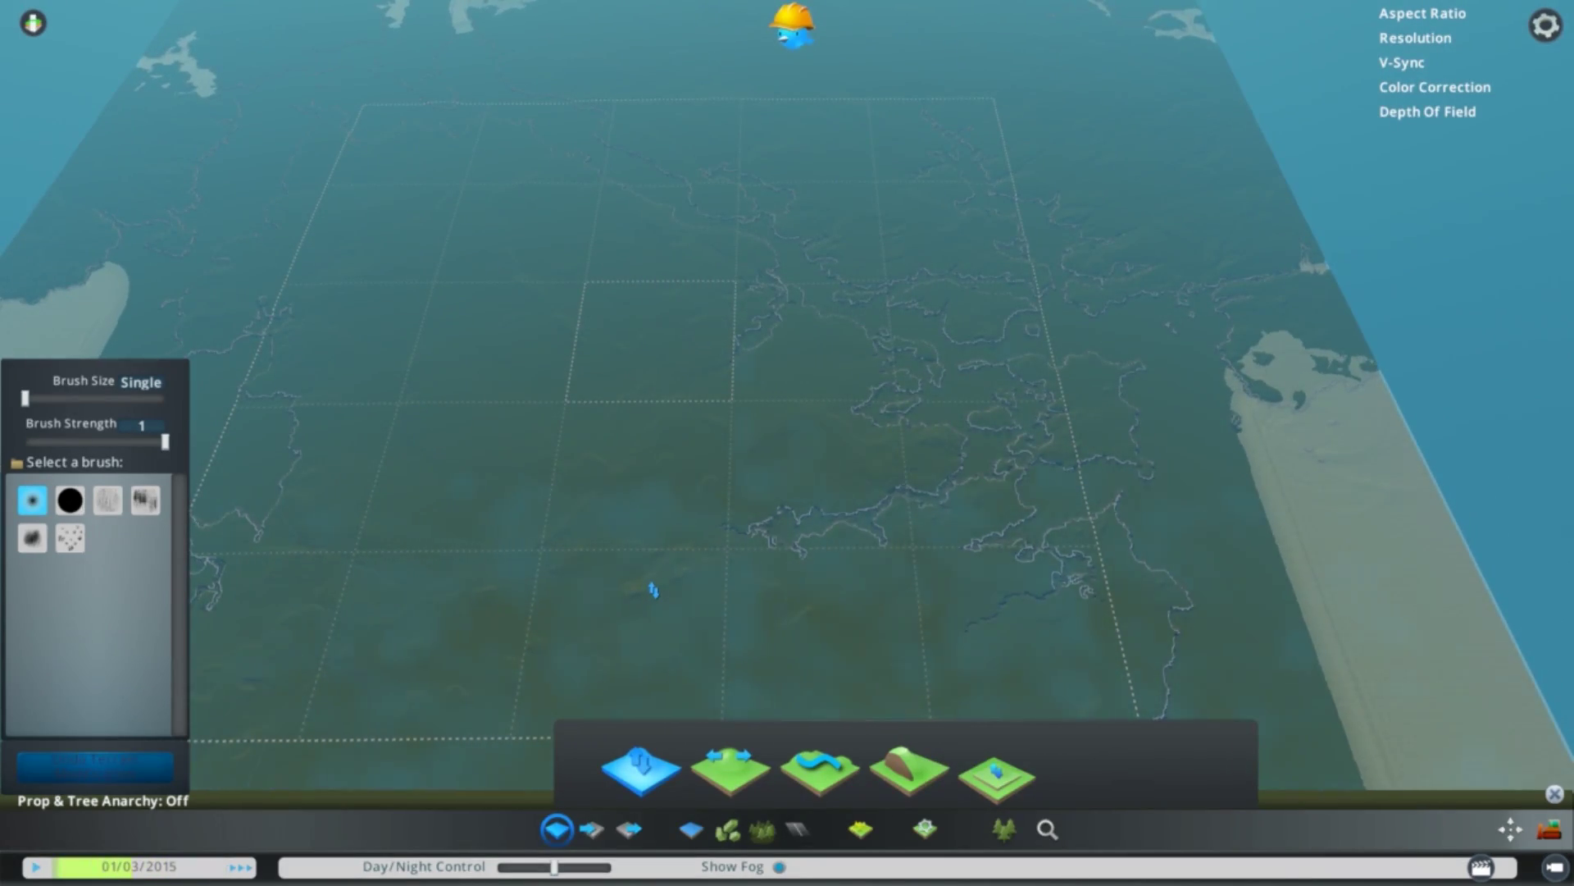
pyautogui.scroll(5, 654, 589)
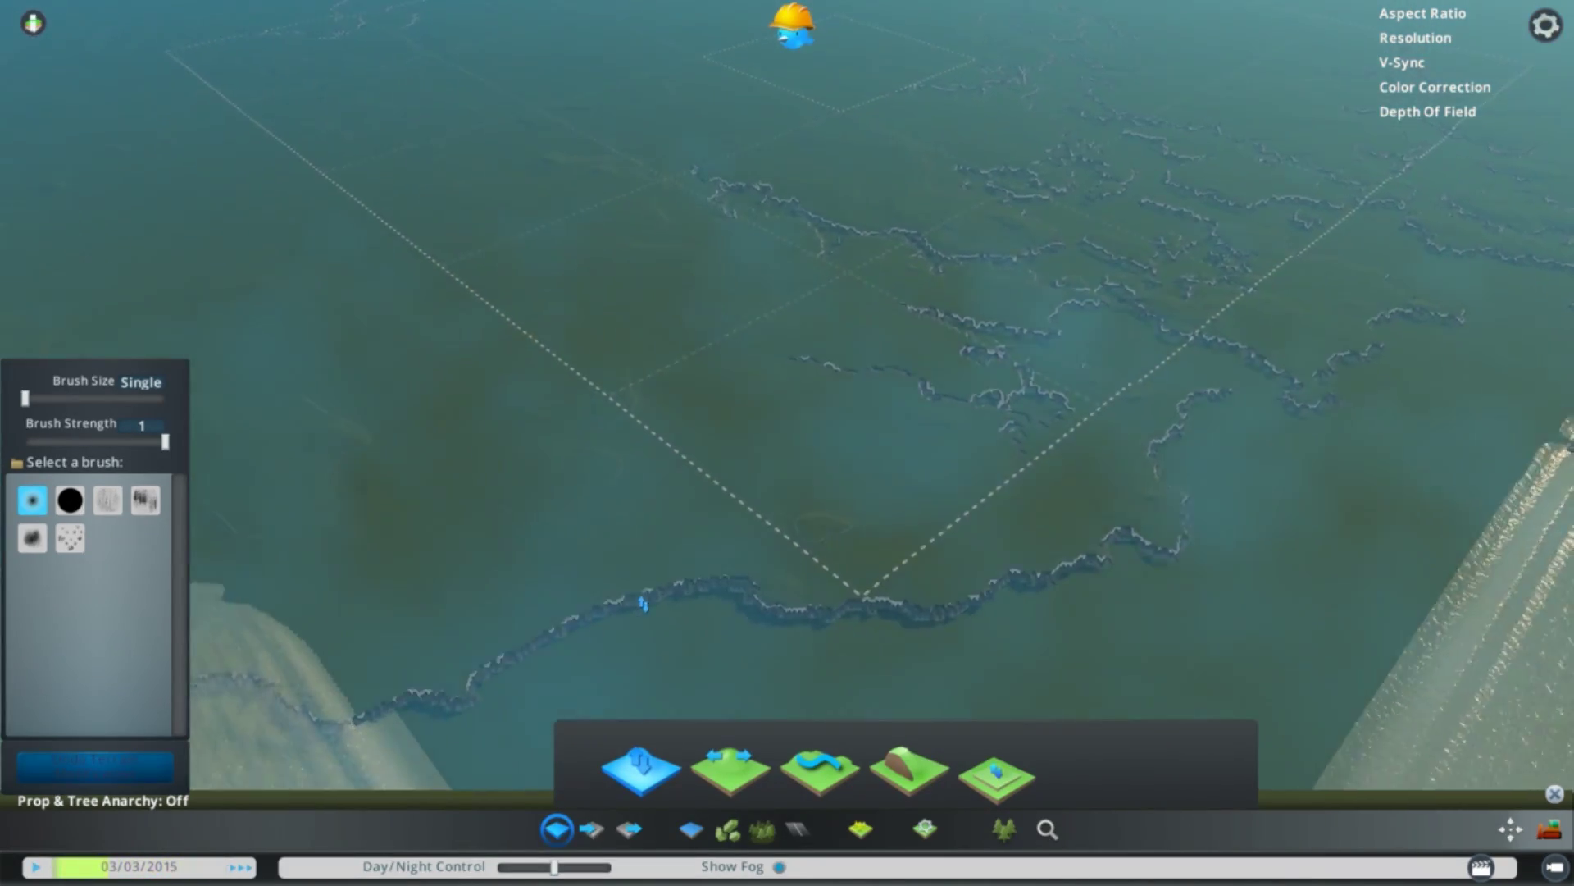
# - Examine the submerged coastal cliffs near the map's corner and around the narrow inlet close up
pyautogui.press('s')
pyautogui.press('a')
pyautogui.press('w')
pyautogui.press('d')
pyautogui.press('q')
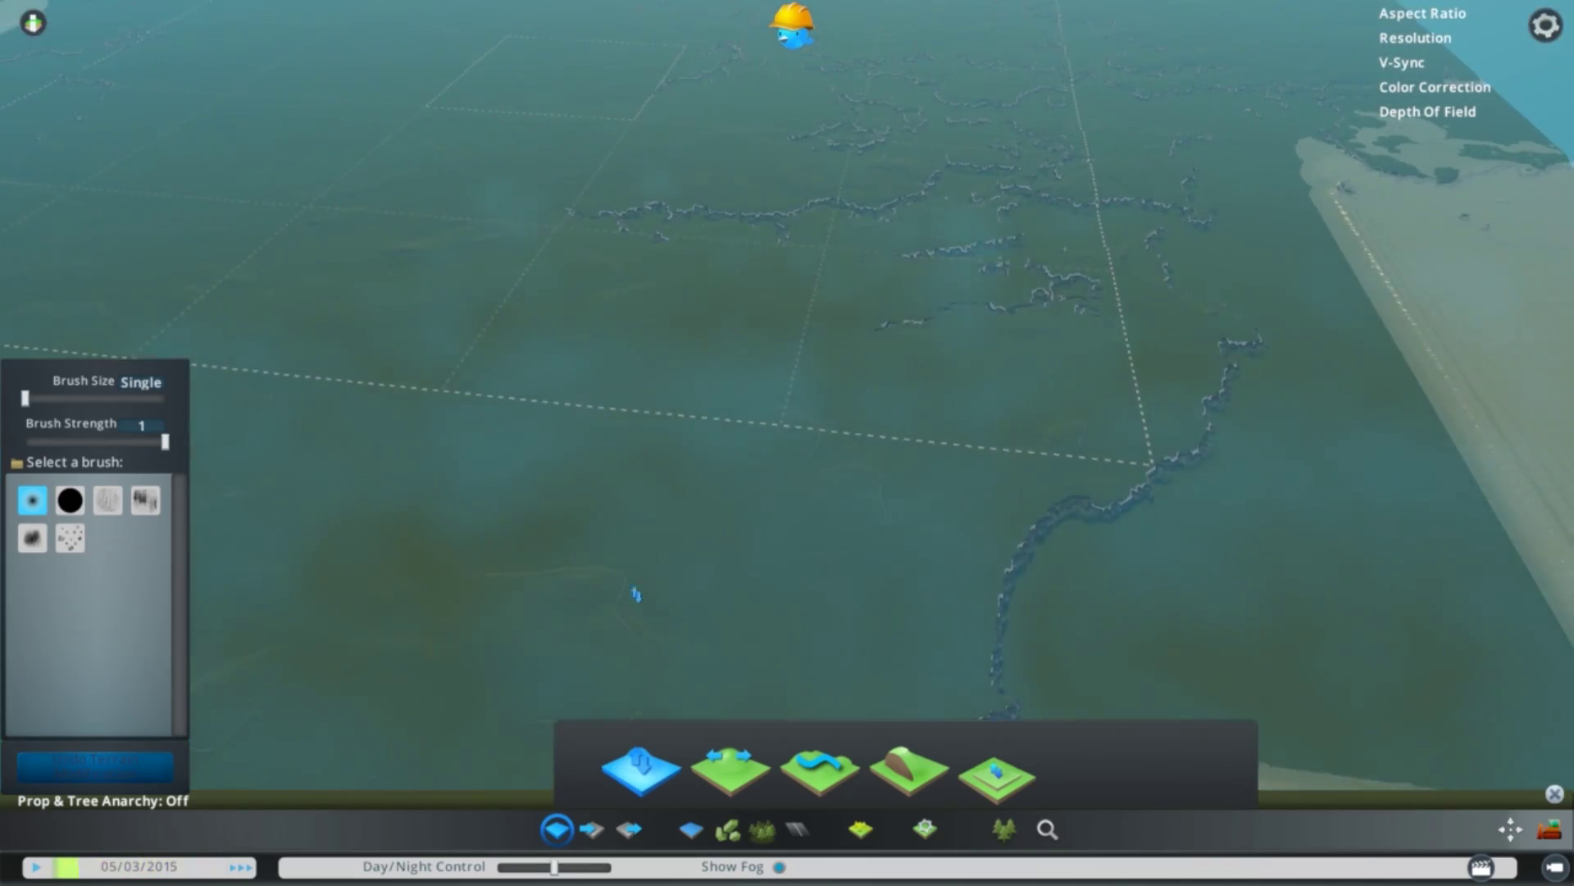
pyautogui.press('e')
pyautogui.press('a')
pyautogui.press('q')
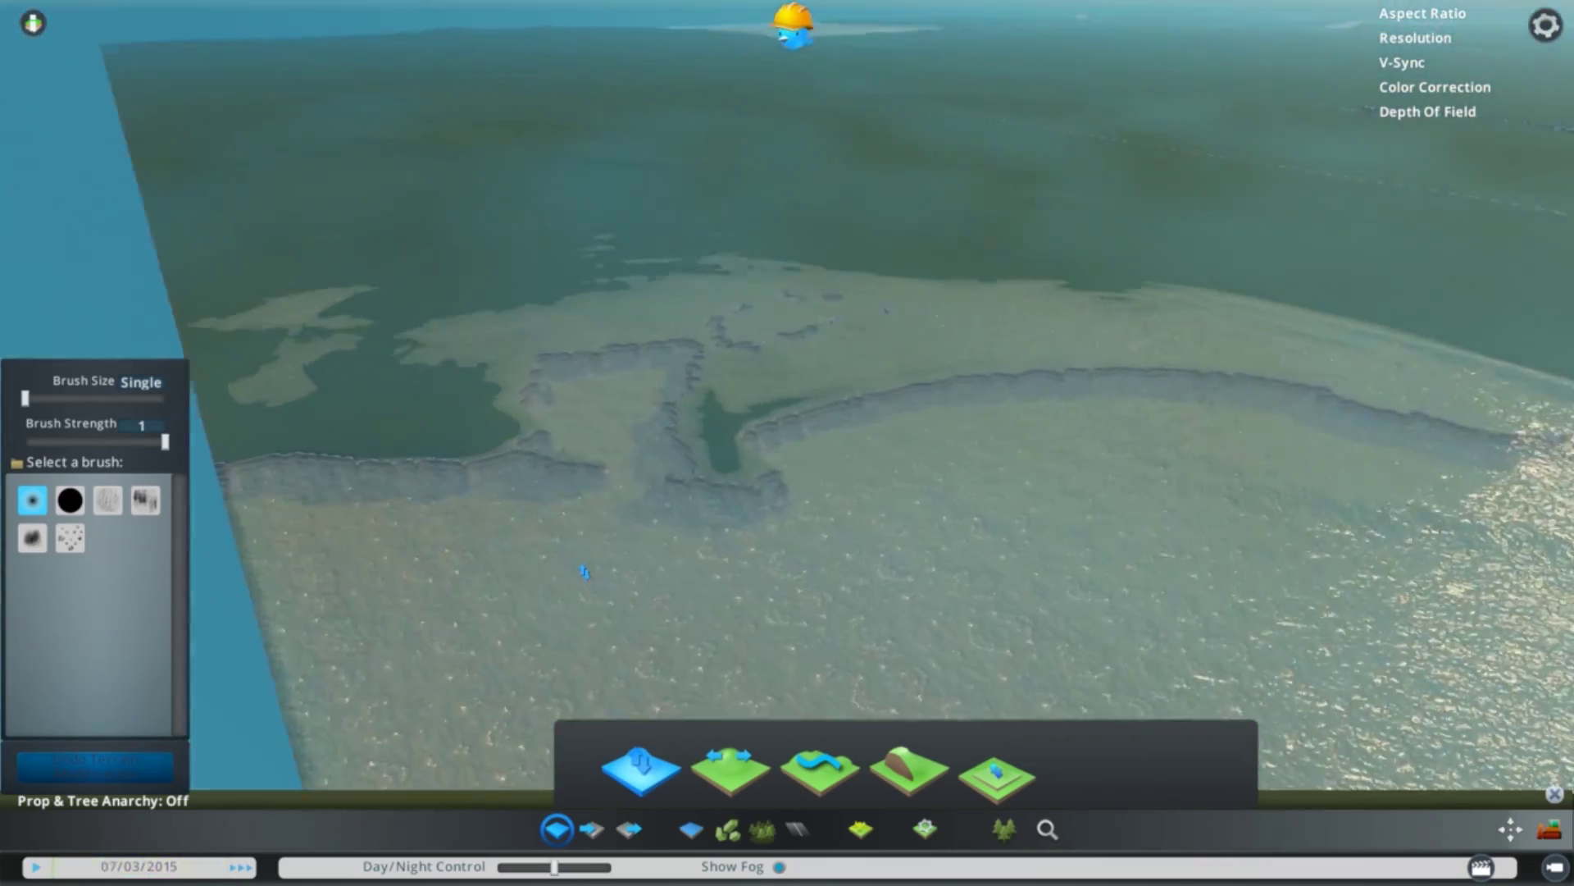
pyautogui.scroll(2, 585, 571)
pyautogui.press('e')
pyautogui.press('a')
pyautogui.moveTo(612, 626); pyautogui.dragTo(640, 732, button='middle')
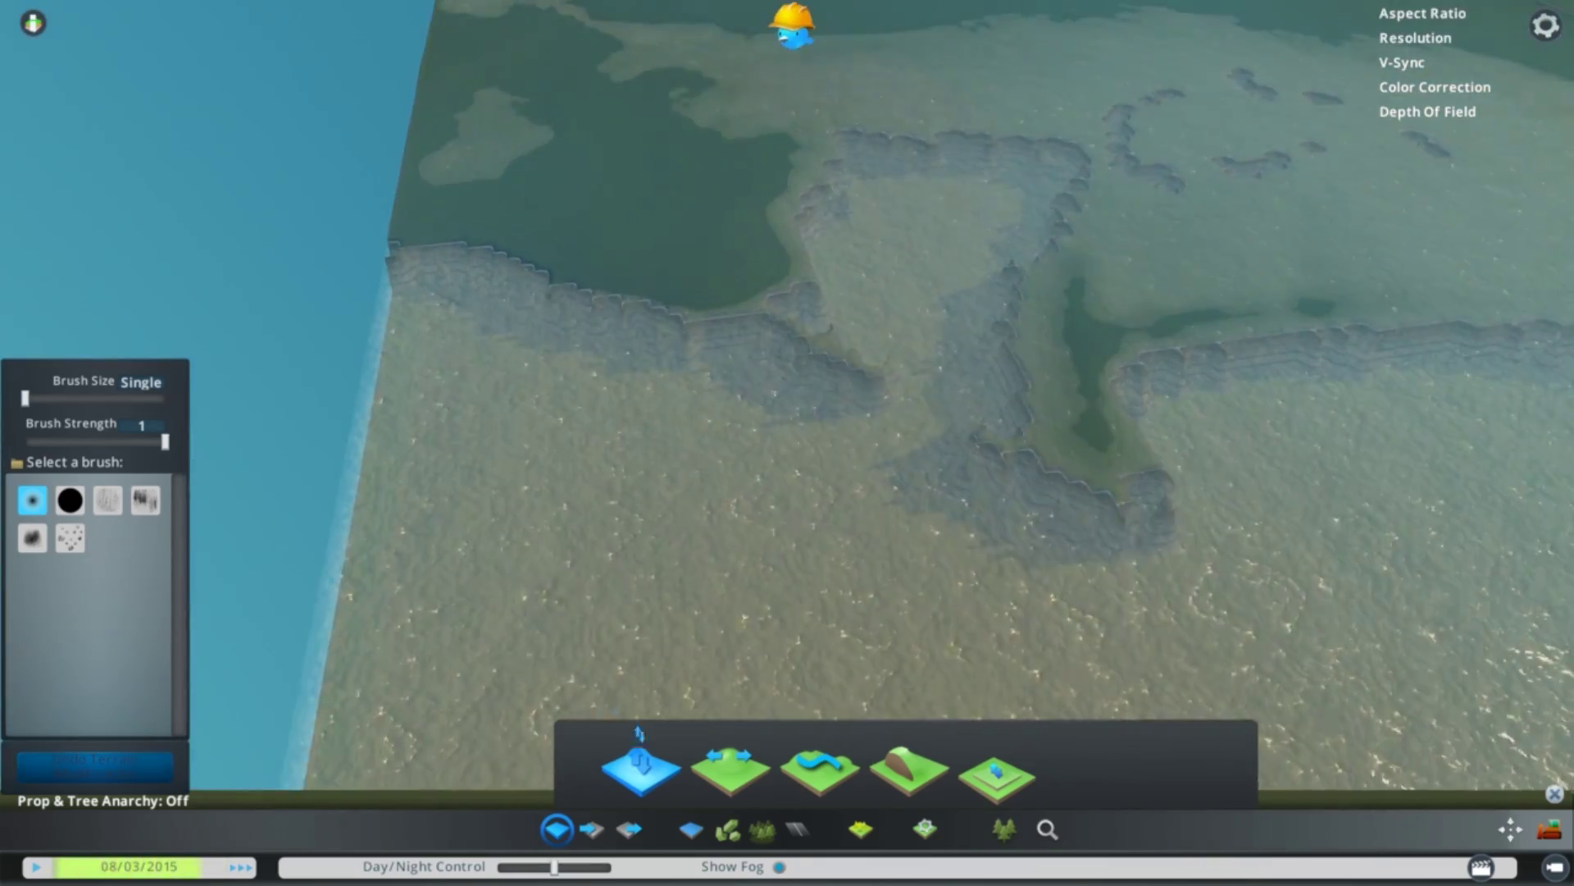
# - Soften the terrain of the jagged cliff at the map's edge with brush size 88 and strength 0.01
pyautogui.click(820, 771)
pyautogui.moveTo(164, 441)
pyautogui.mouseDown()
pyautogui.moveTo(33, 446)
pyautogui.moveTo(43, 398)
pyautogui.mouseUp()
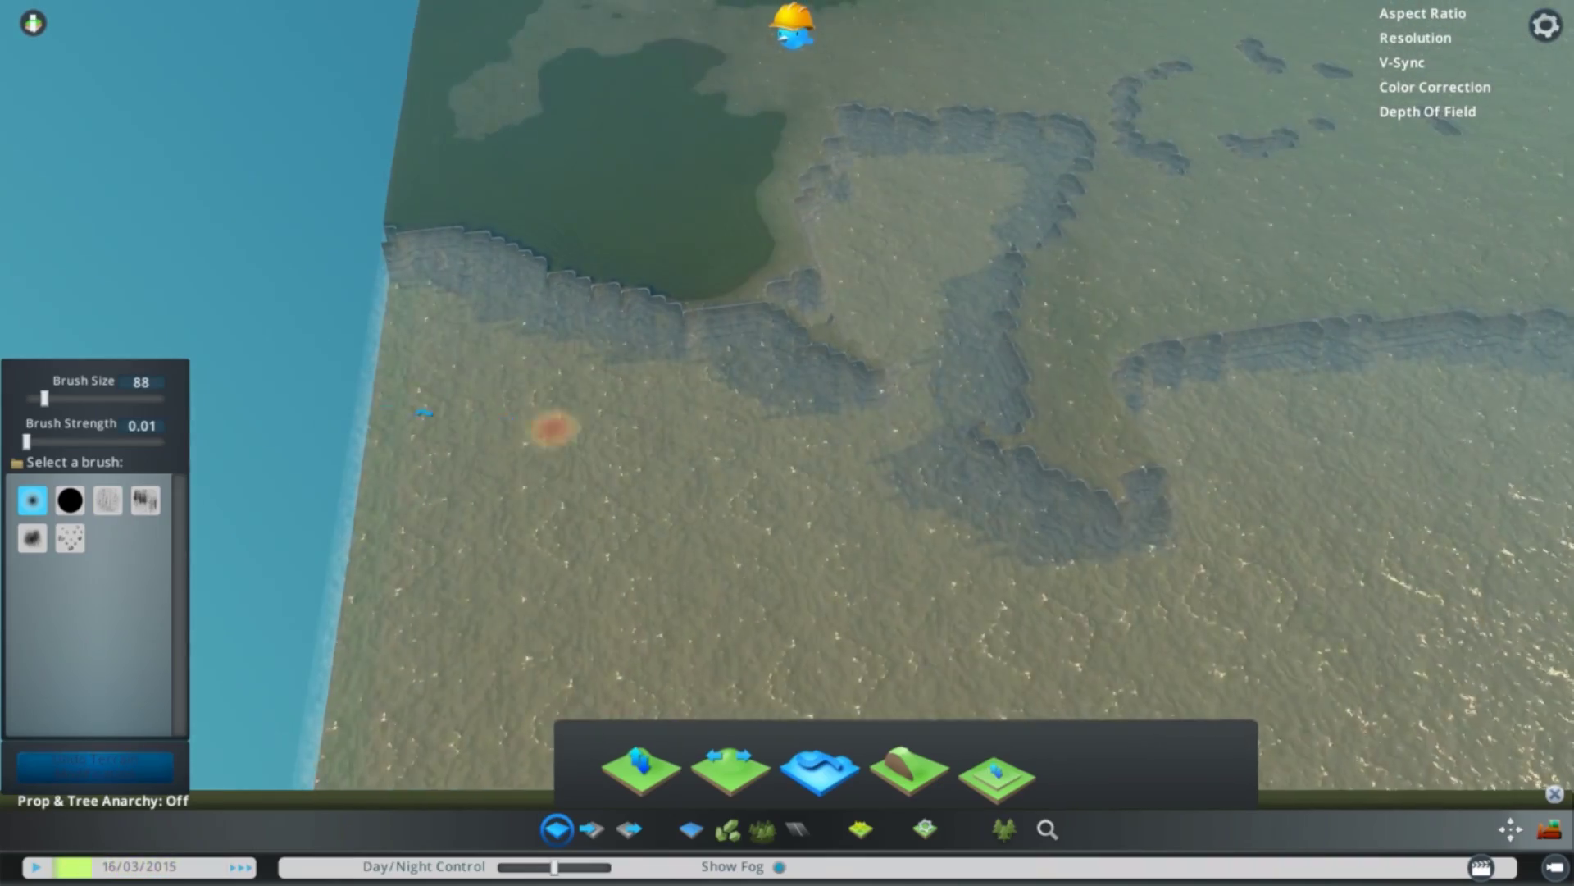
pyautogui.scroll(3, 424, 413)
pyautogui.press('w')
pyautogui.press('a')
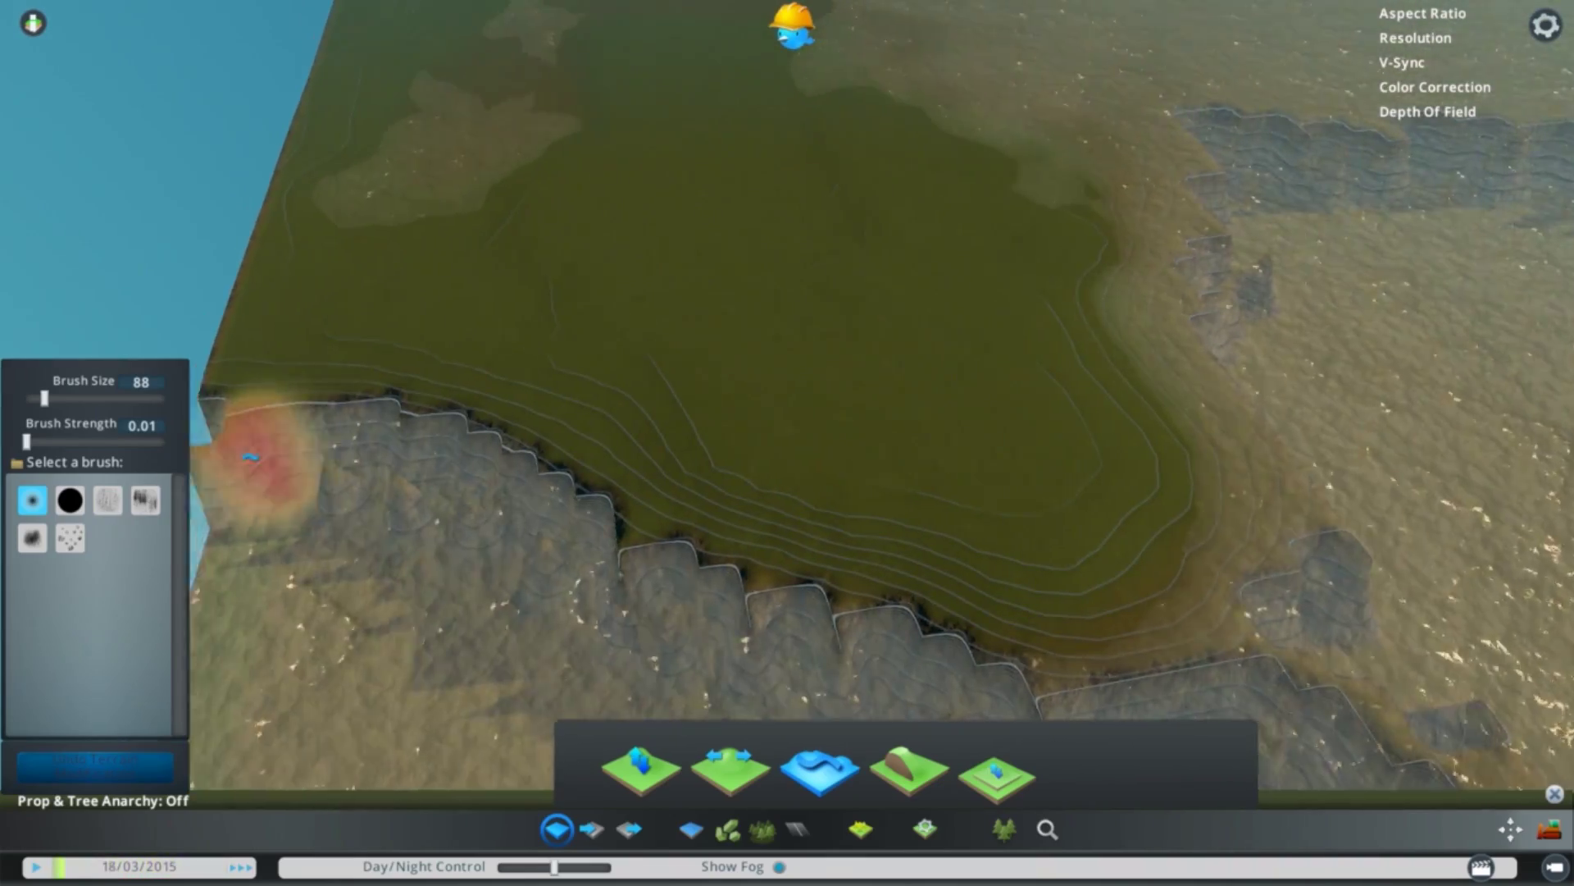
pyautogui.press('a')
pyautogui.click(432, 494)
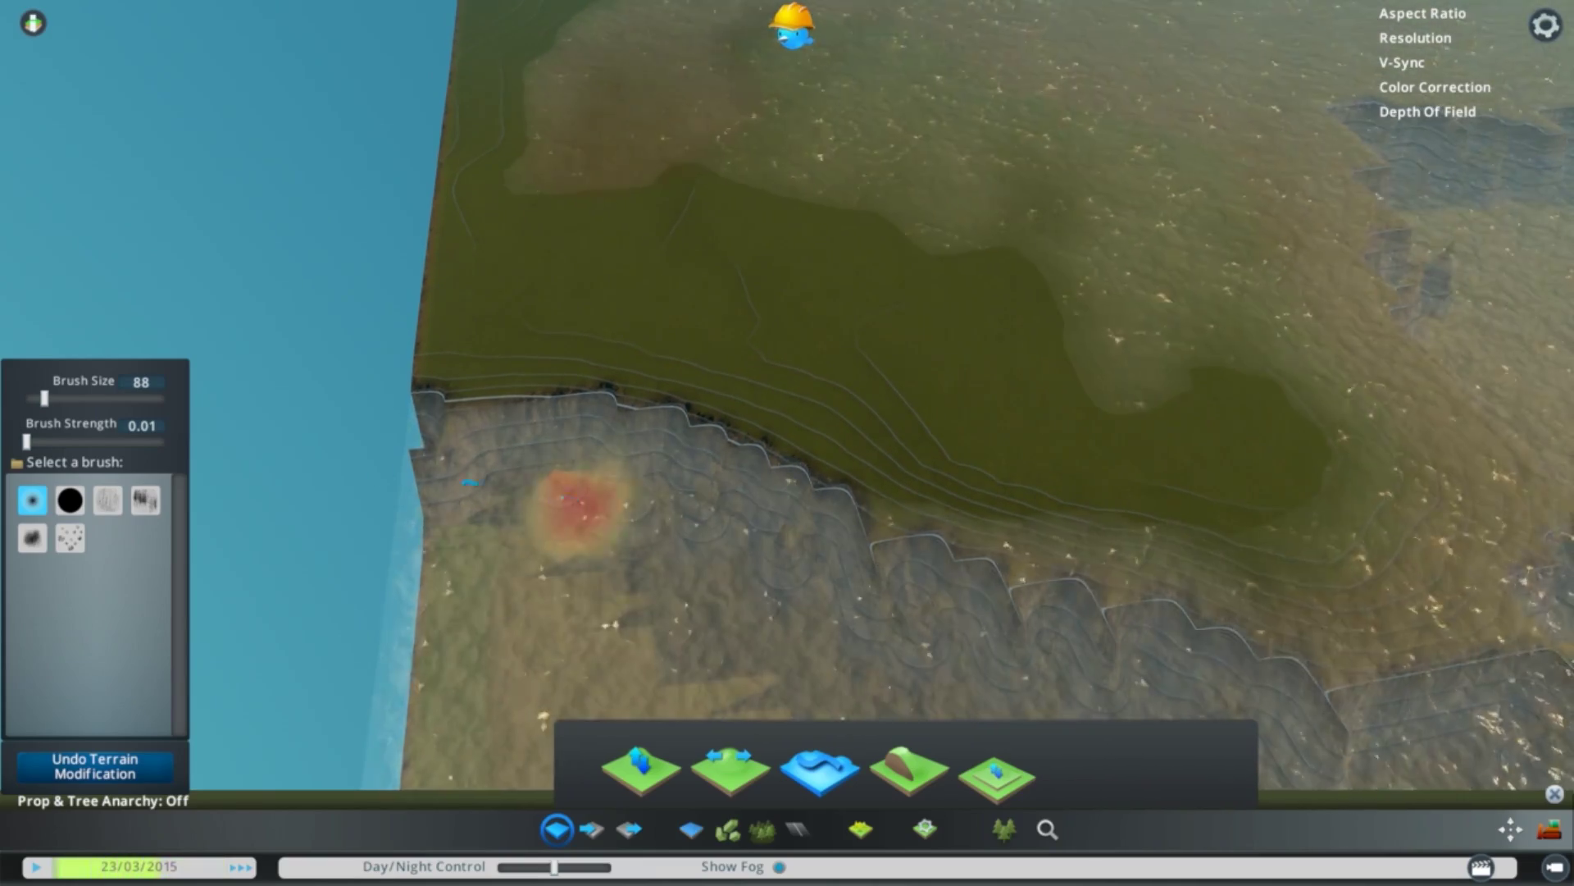
# - Set the brush strength to 0.16 and soften the cliff from the map's edge along the dry basin to its tip
pyautogui.moveTo(27, 443); pyautogui.dragTo(48, 443)
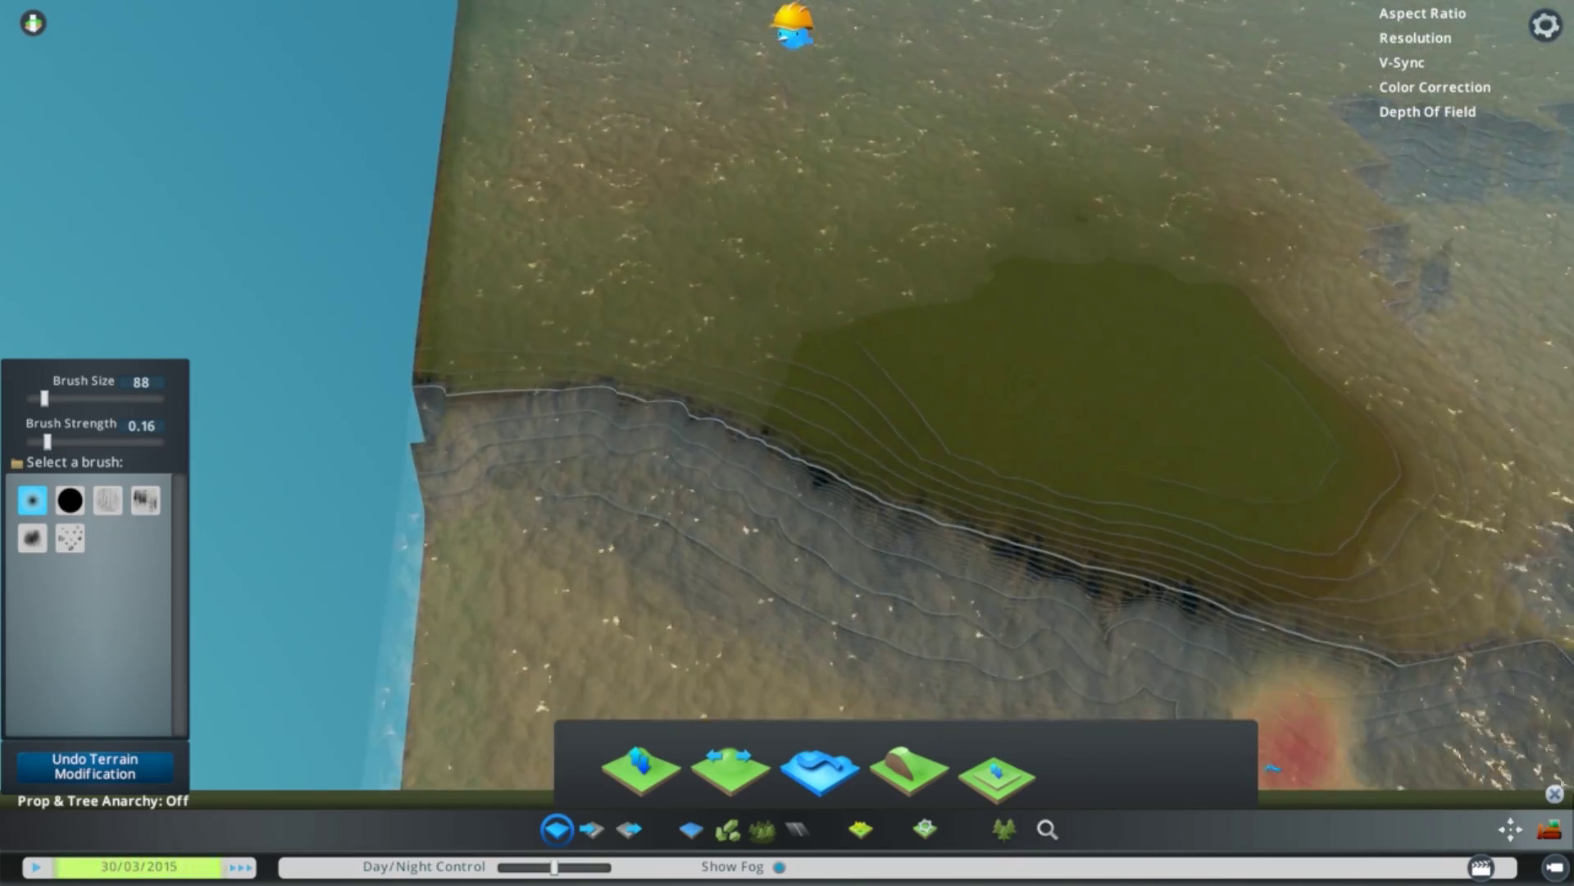
pyautogui.press('d')
pyautogui.press('s')
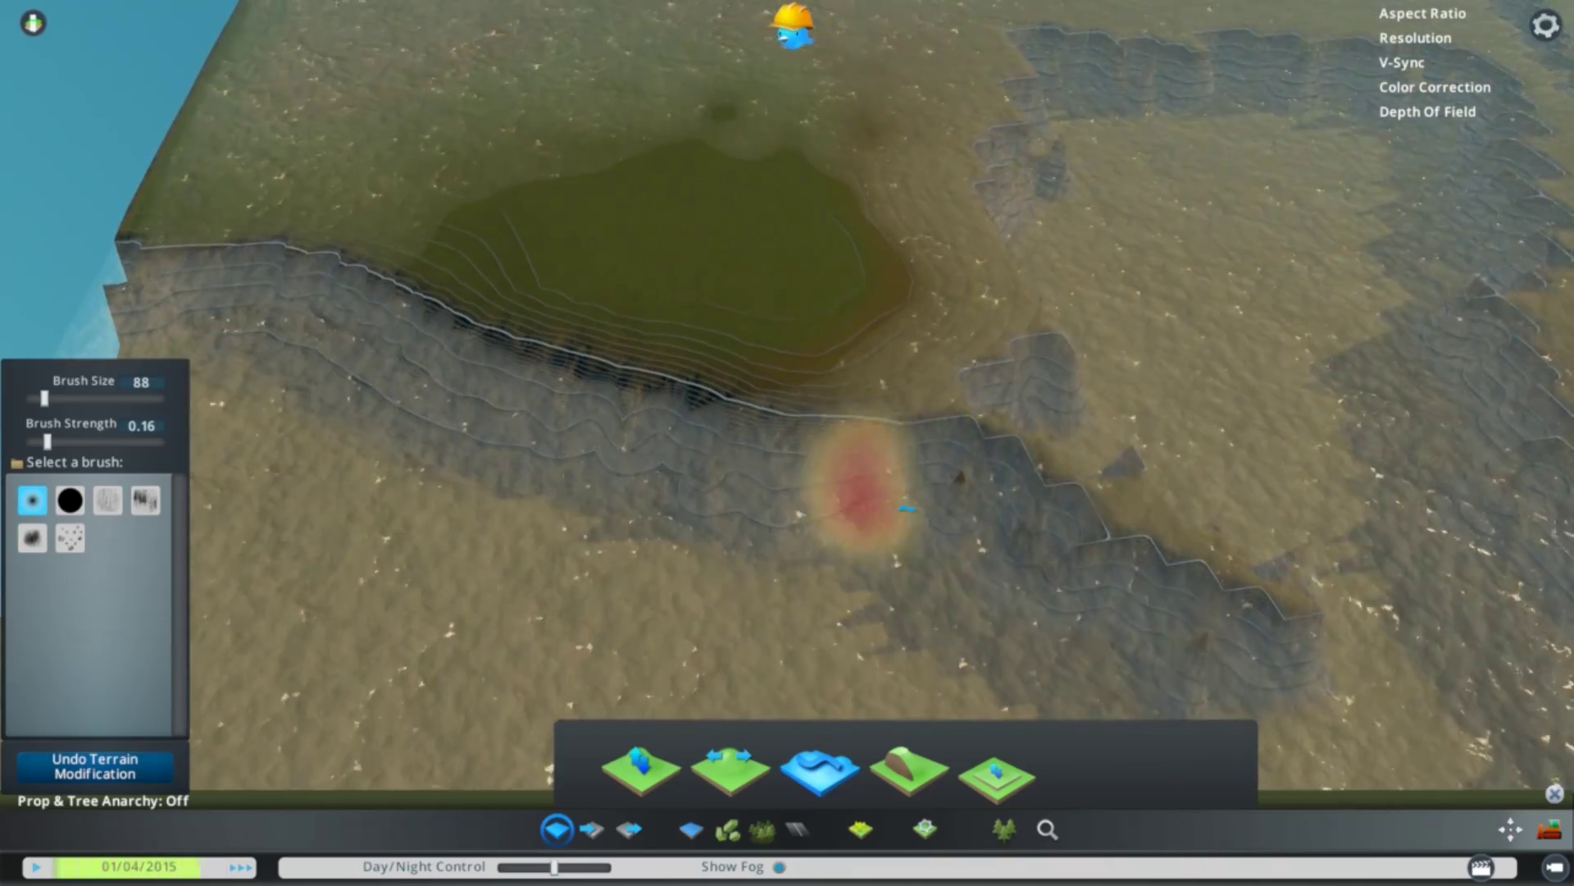
pyautogui.press('d')
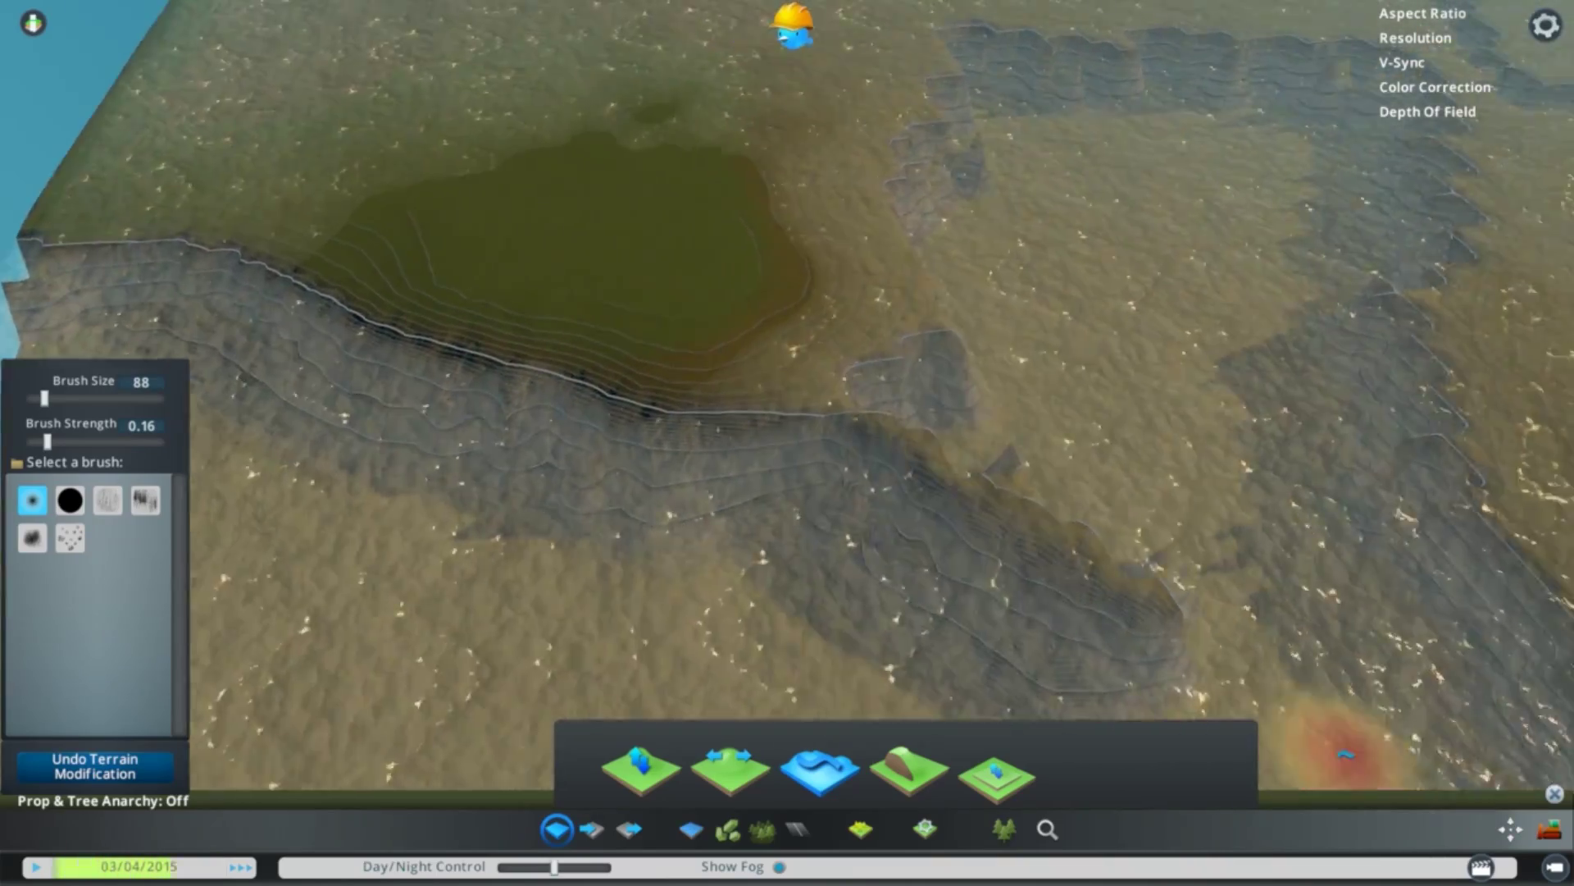
# - Soften the stepped cliffs around the bay between the dry basin and the narrow inlet, including the inlet's near bank
pyautogui.press('w')
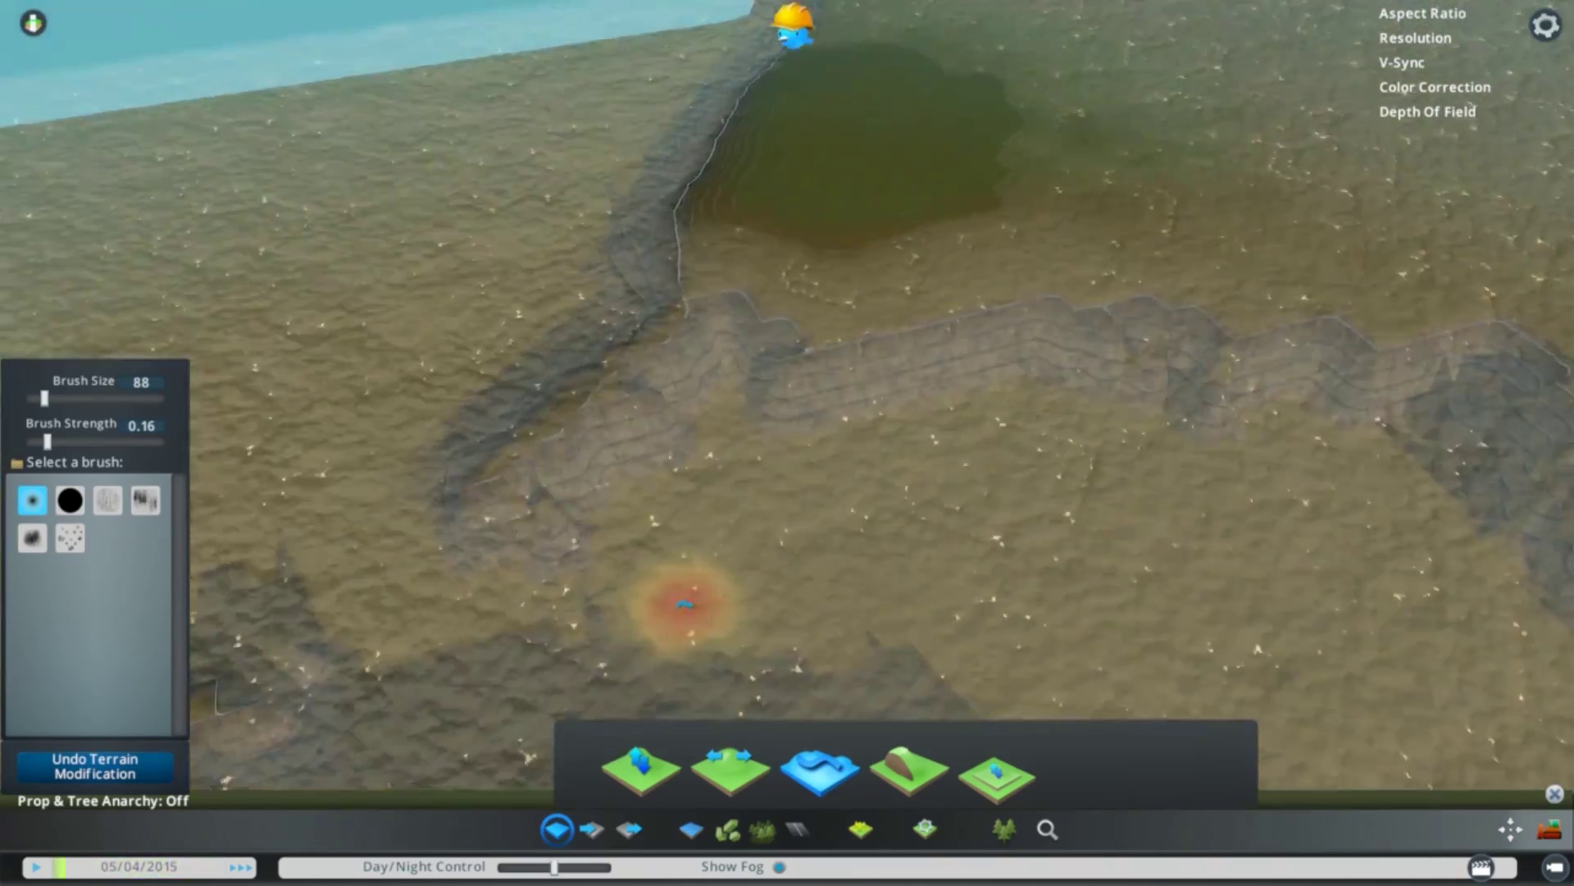
pyautogui.press('e')
pyautogui.press('a')
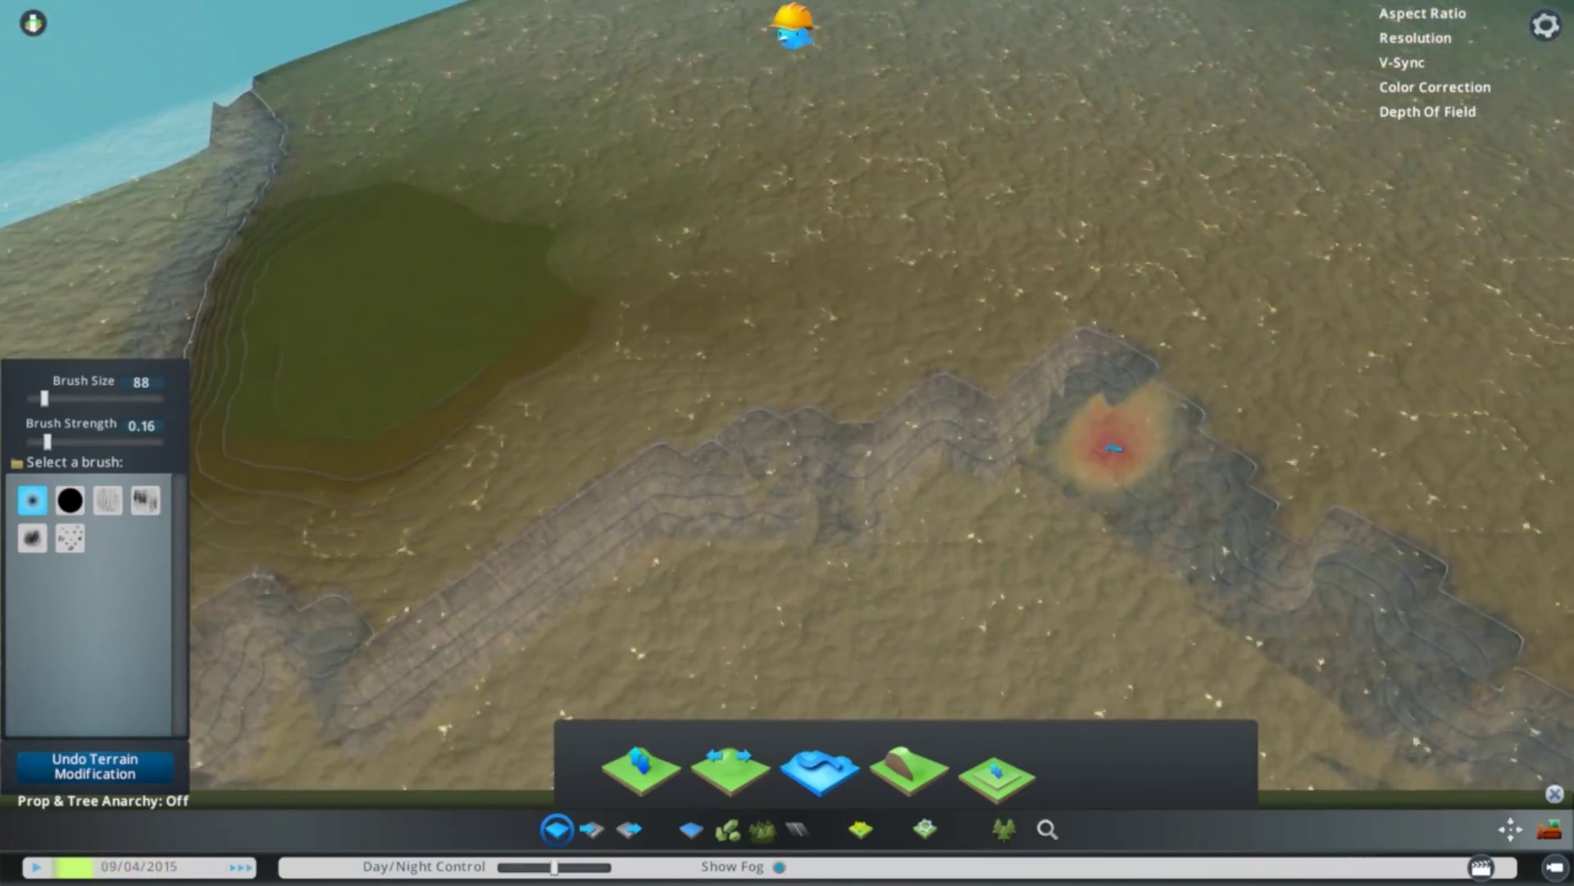
pyautogui.press('q')
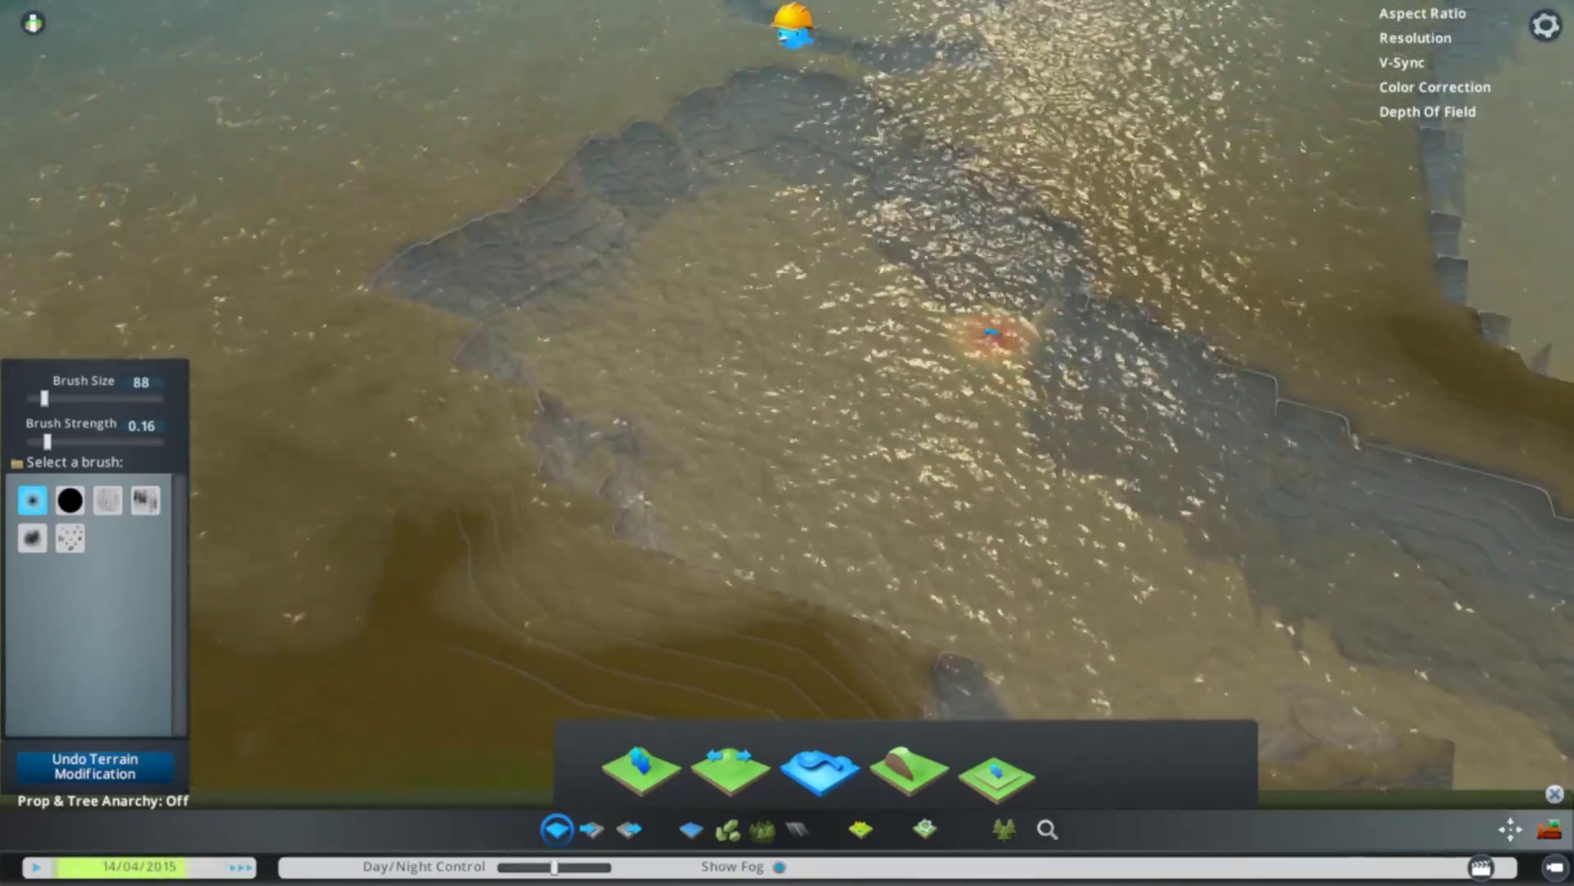
pyautogui.press('s')
pyautogui.press('d')
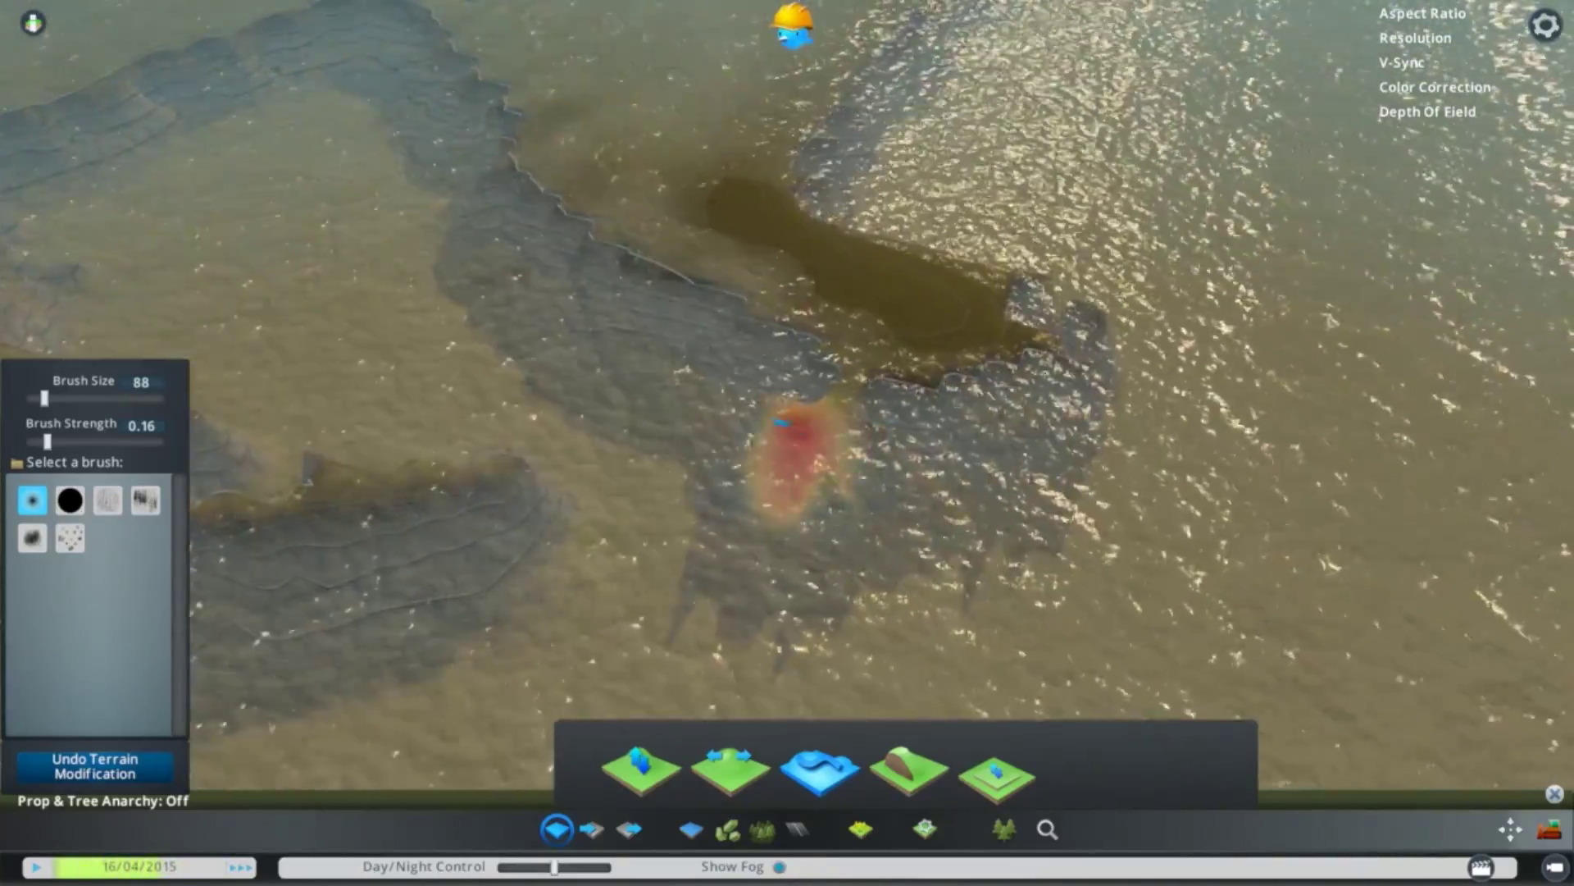
pyautogui.moveTo(783, 422)
pyautogui.mouseDown()
pyautogui.moveTo(755, 421)
pyautogui.moveTo(725, 453)
pyautogui.mouseUp()
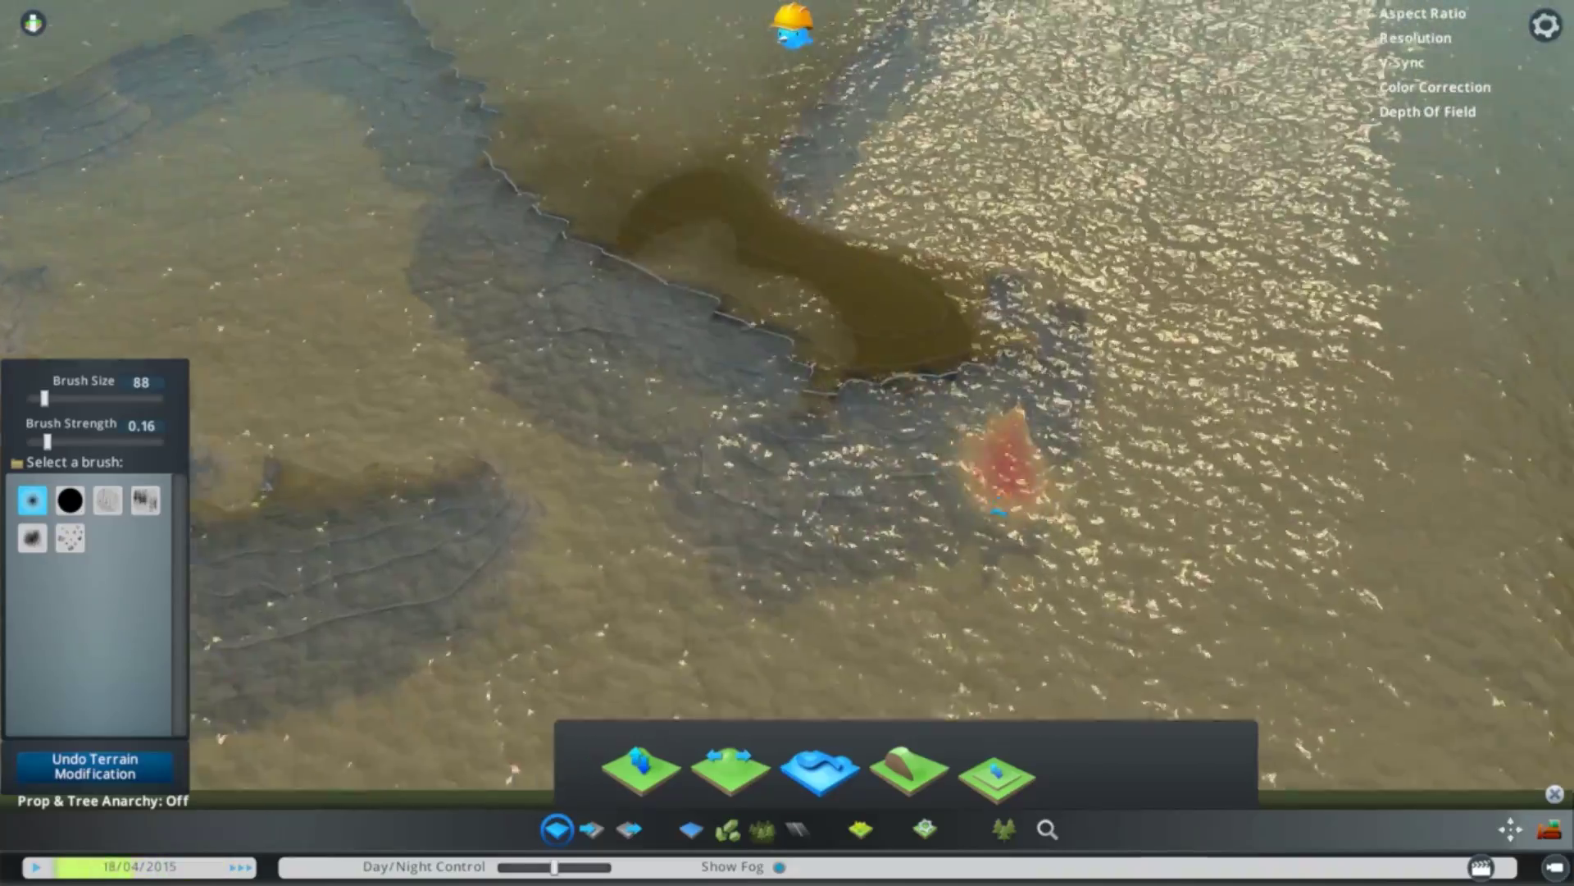
# - Soften the cliffs around the inlet's closed end and along its opposite bank
pyautogui.press('d')
pyautogui.press('e')
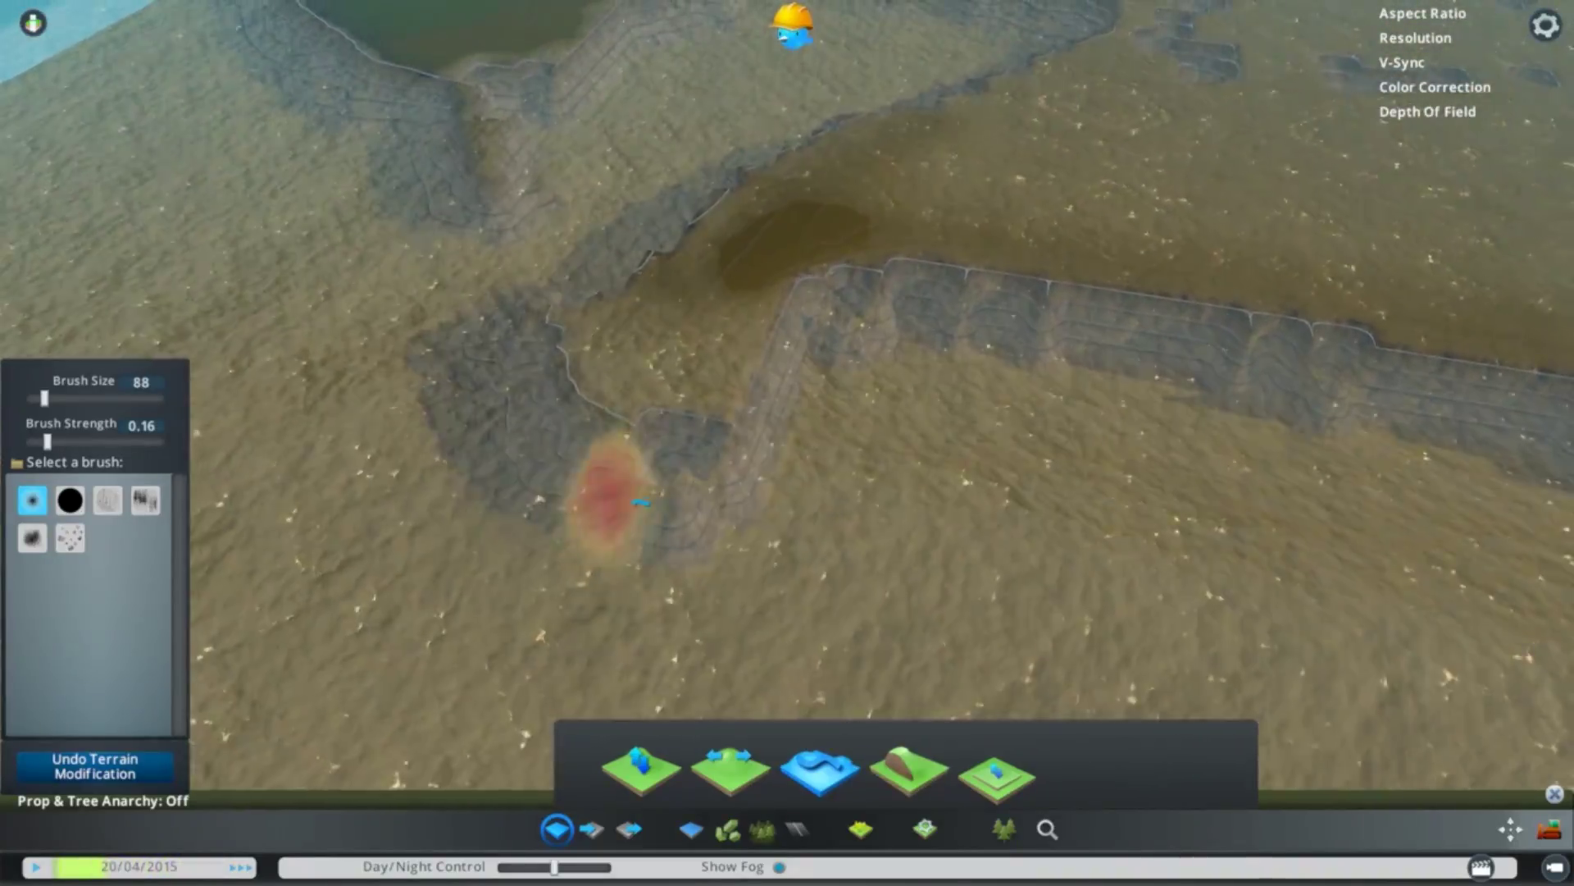
pyautogui.moveTo(819, 369); pyautogui.dragTo(1319, 432)
pyautogui.moveTo(1326, 630); pyautogui.dragTo(1205, 623, button='middle')
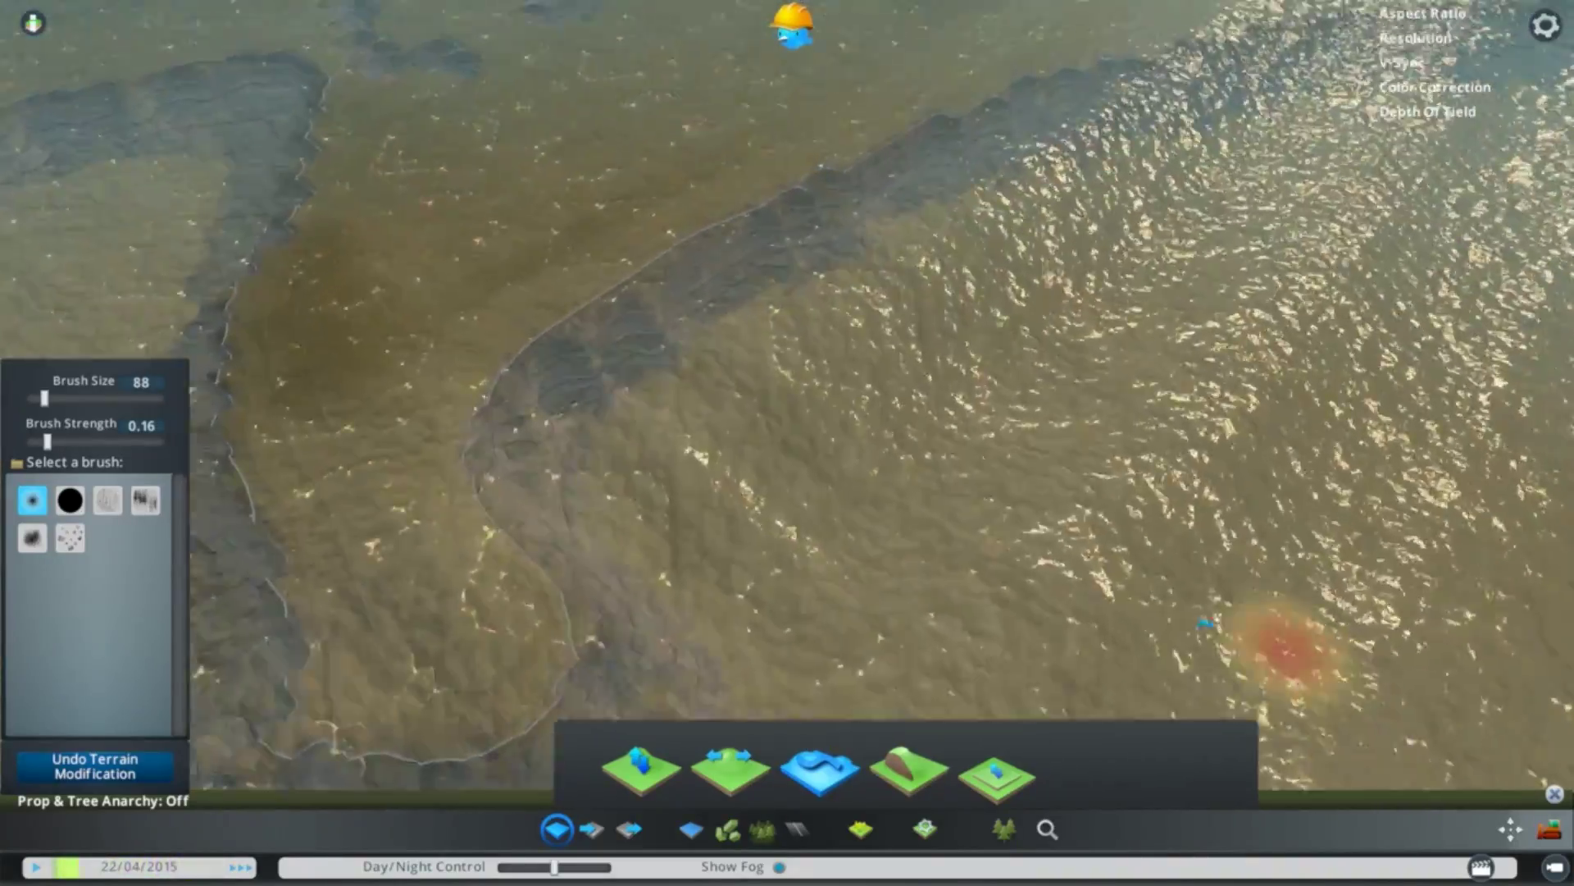
pyautogui.press('e')
pyautogui.moveTo(630, 451)
pyautogui.mouseDown()
pyautogui.moveTo(1124, 432)
pyautogui.moveTo(1329, 467)
pyautogui.mouseUp()
pyautogui.moveTo(1219, 643); pyautogui.dragTo(942, 657, button='middle')
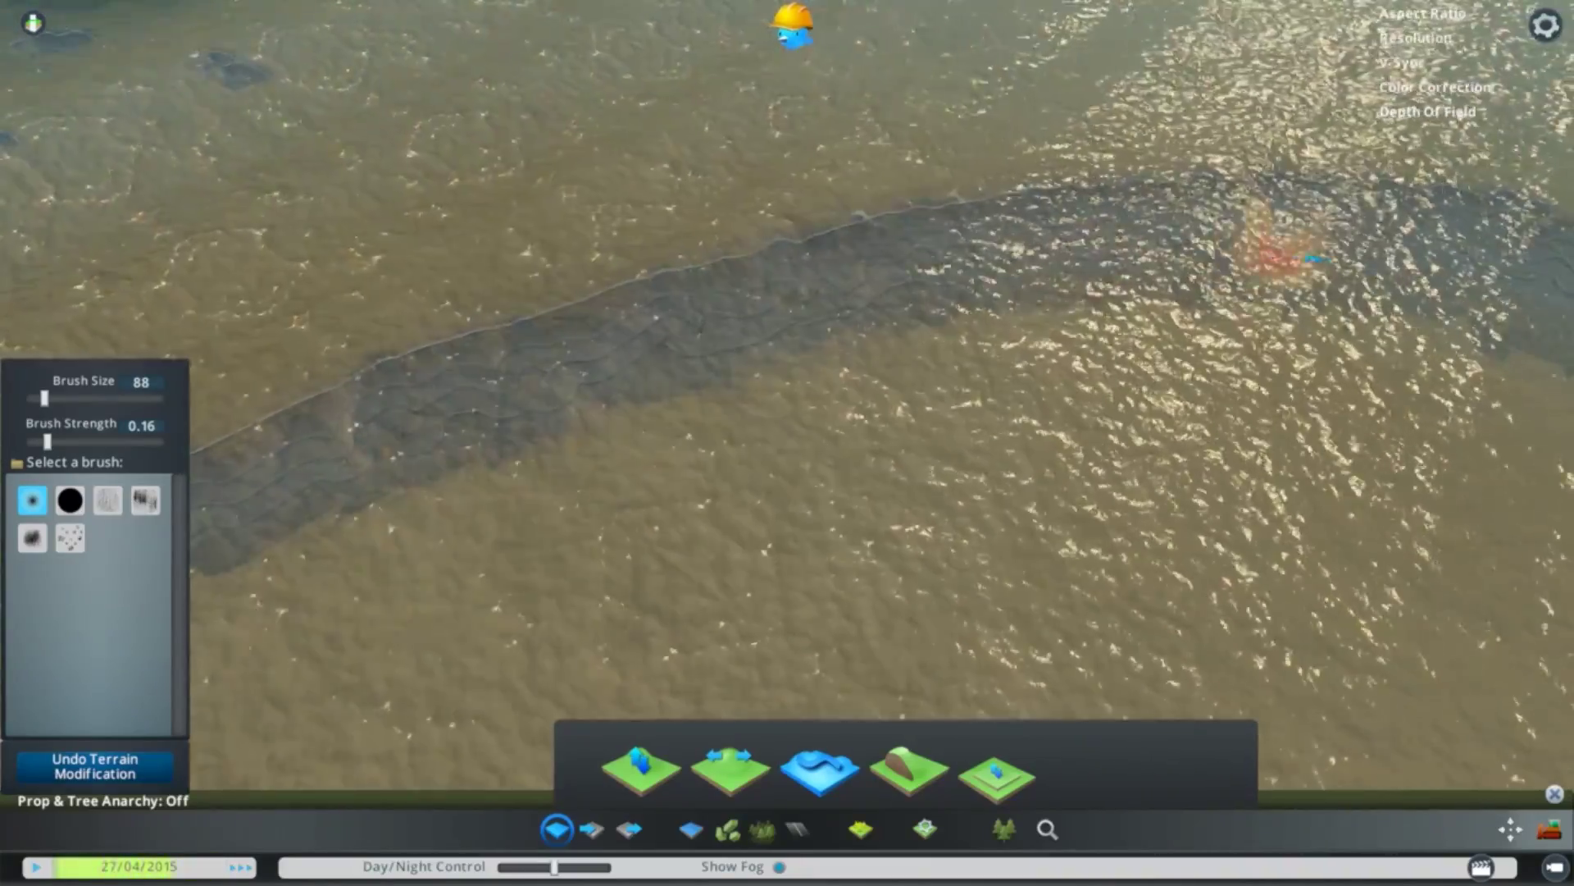
# - Smooth the long curved coastal cliff beyond the inlet through to its far end
pyautogui.moveTo(1312, 259)
pyautogui.mouseDown(button='middle')
pyautogui.moveTo(1286, 500)
pyautogui.moveTo(889, 738)
pyautogui.mouseUp(button='middle')
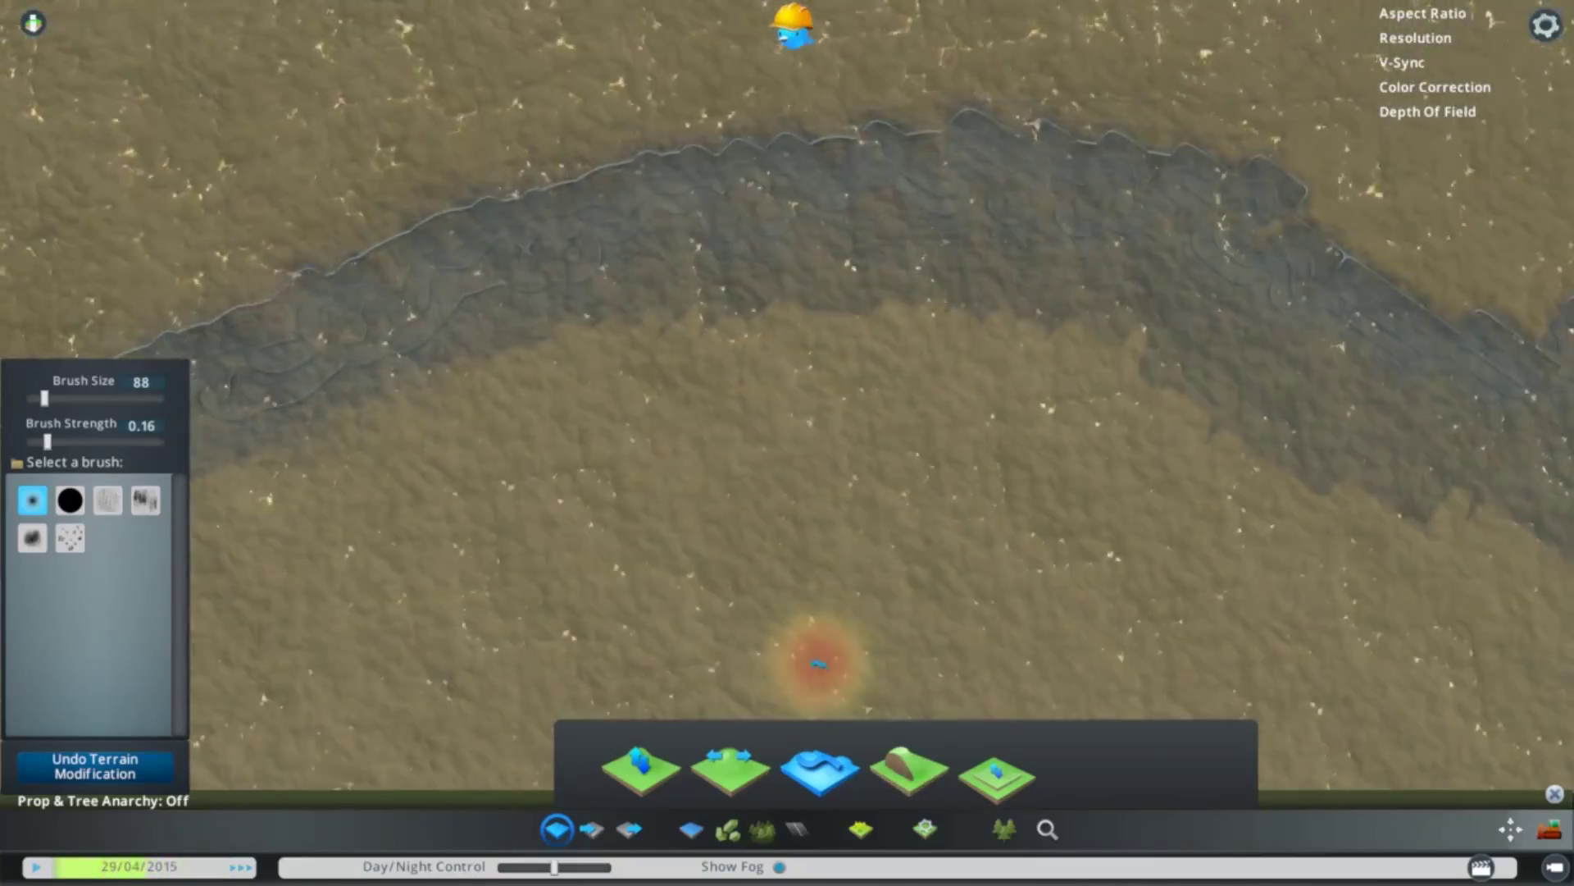
pyautogui.moveTo(818, 664); pyautogui.dragTo(770, 411, button='middle')
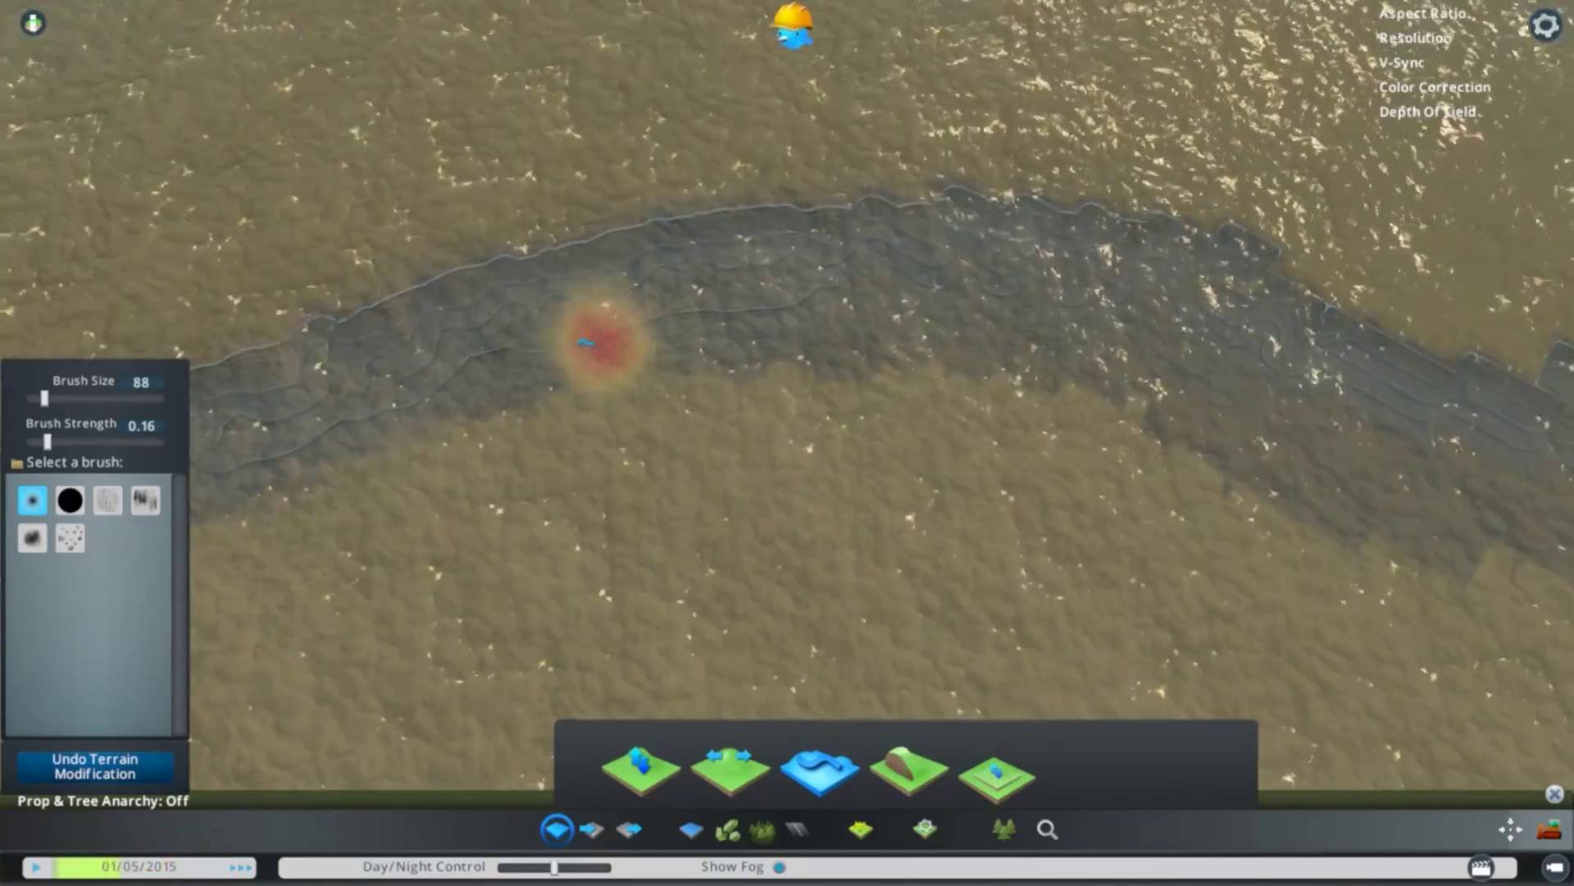
pyautogui.press('w')
pyautogui.press('d')
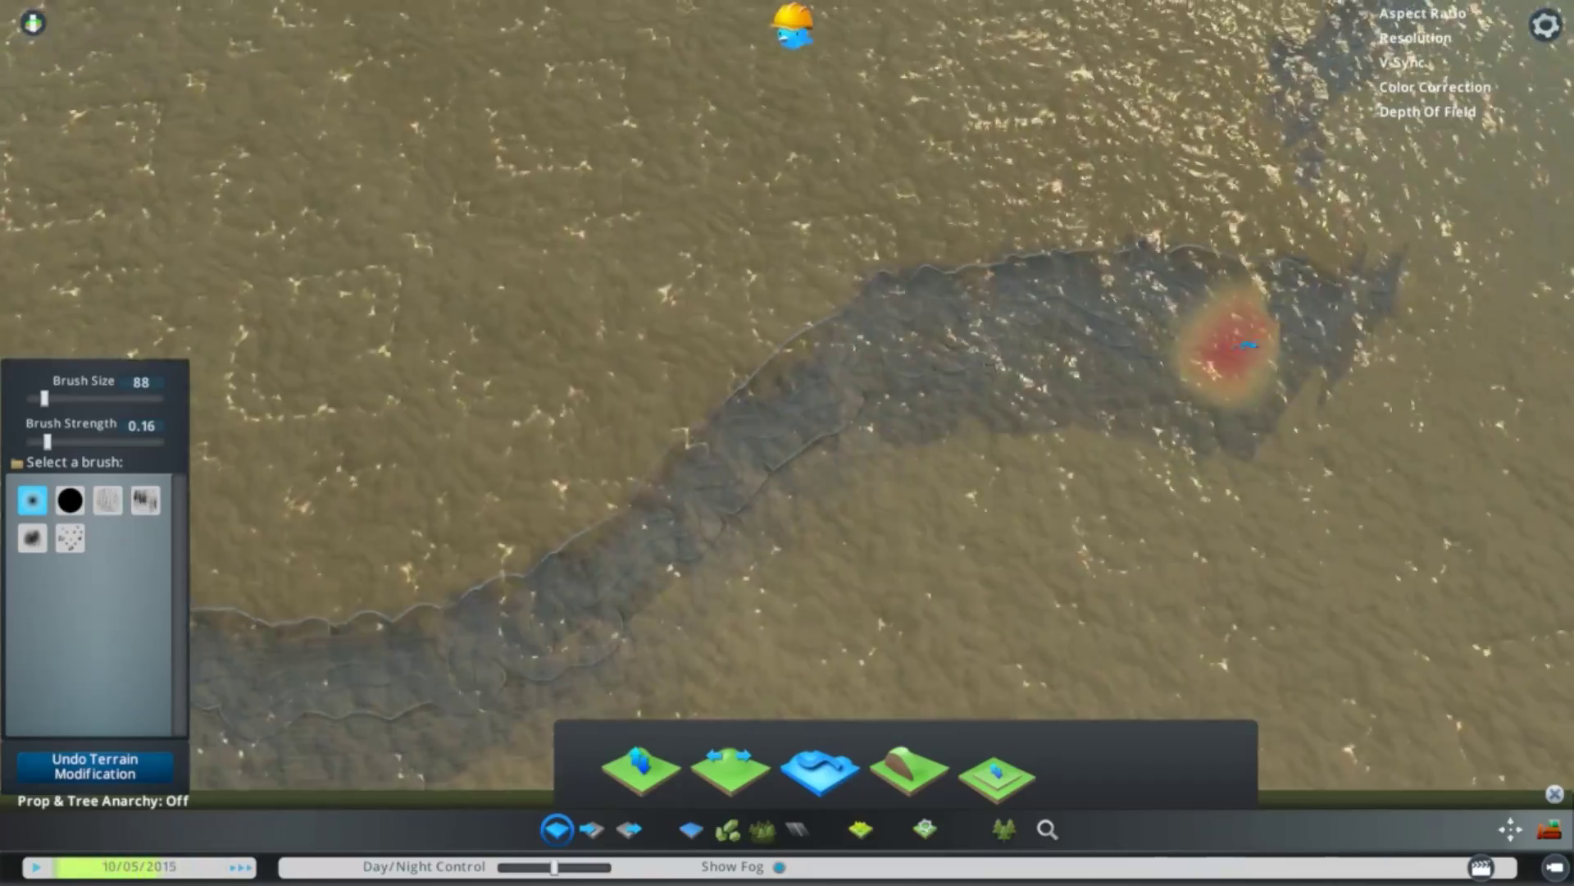
# - Soften the coastal cliff where the bend meets the long straight stepped stretch
pyautogui.scroll(-4, 1174, 622)
pyautogui.moveTo(1174, 622); pyautogui.dragTo(913, 449, button='middle')
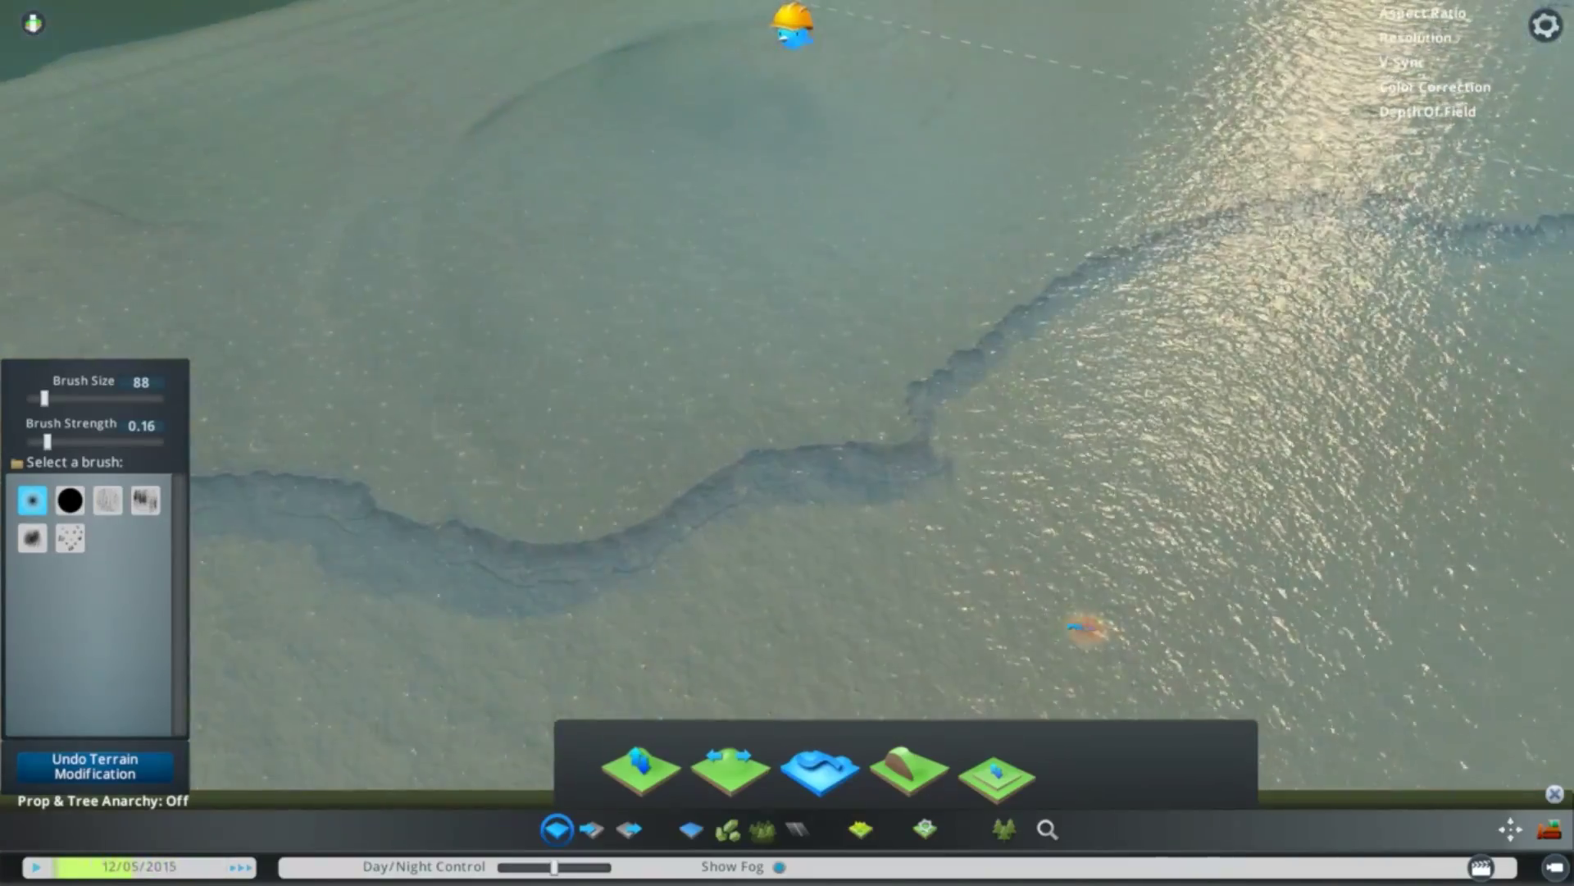
pyautogui.moveTo(1090, 632); pyautogui.dragTo(1050, 608, button='middle')
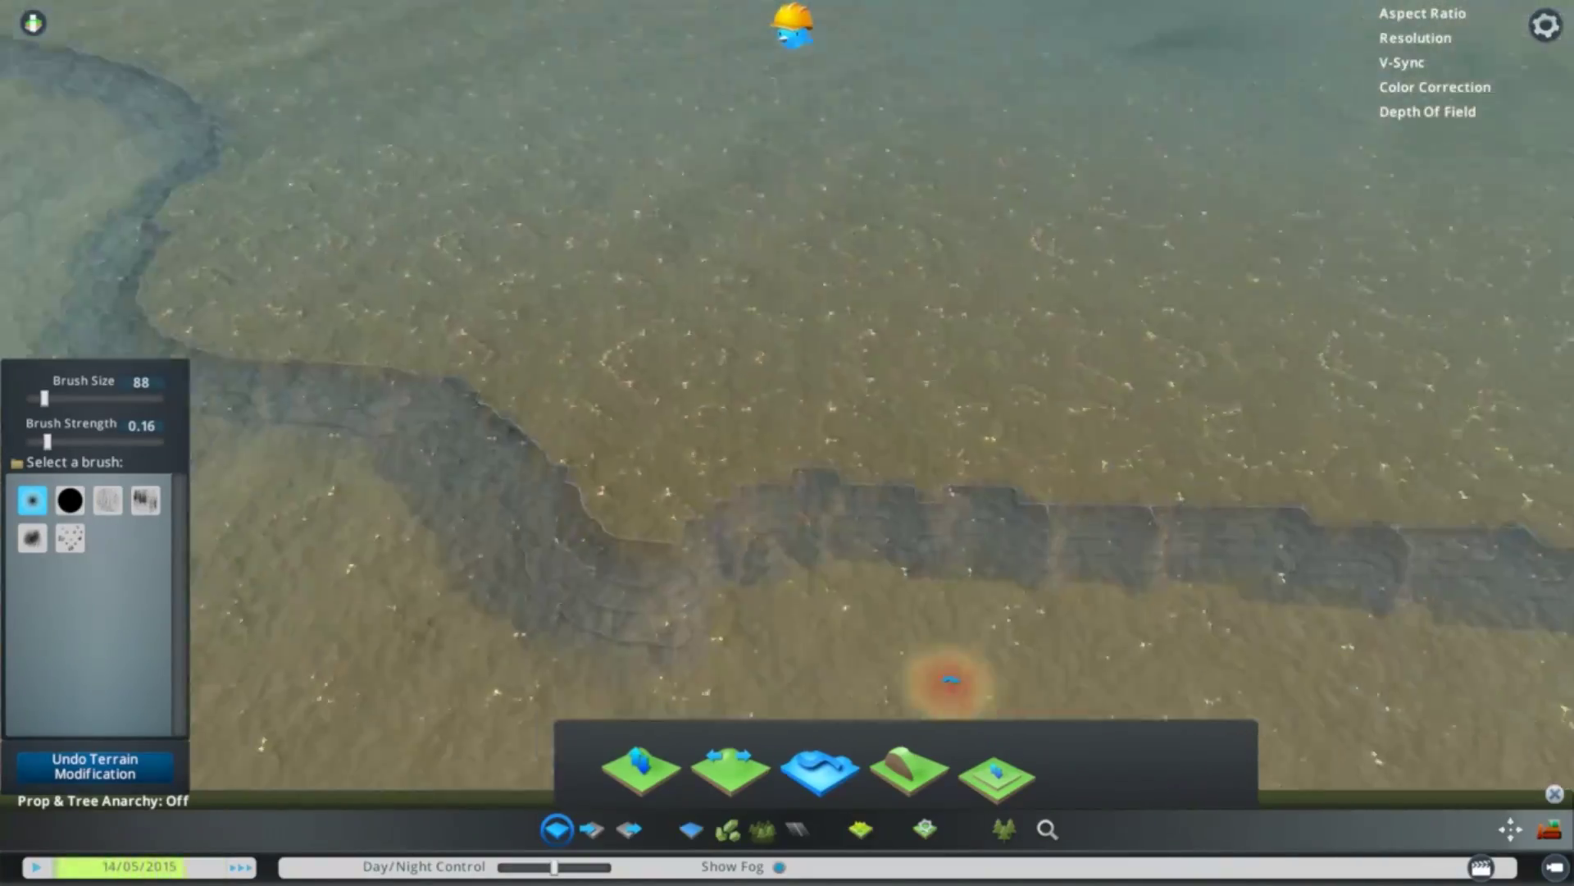
pyautogui.scroll(2, 951, 681)
pyautogui.moveTo(737, 550); pyautogui.dragTo(815, 504)
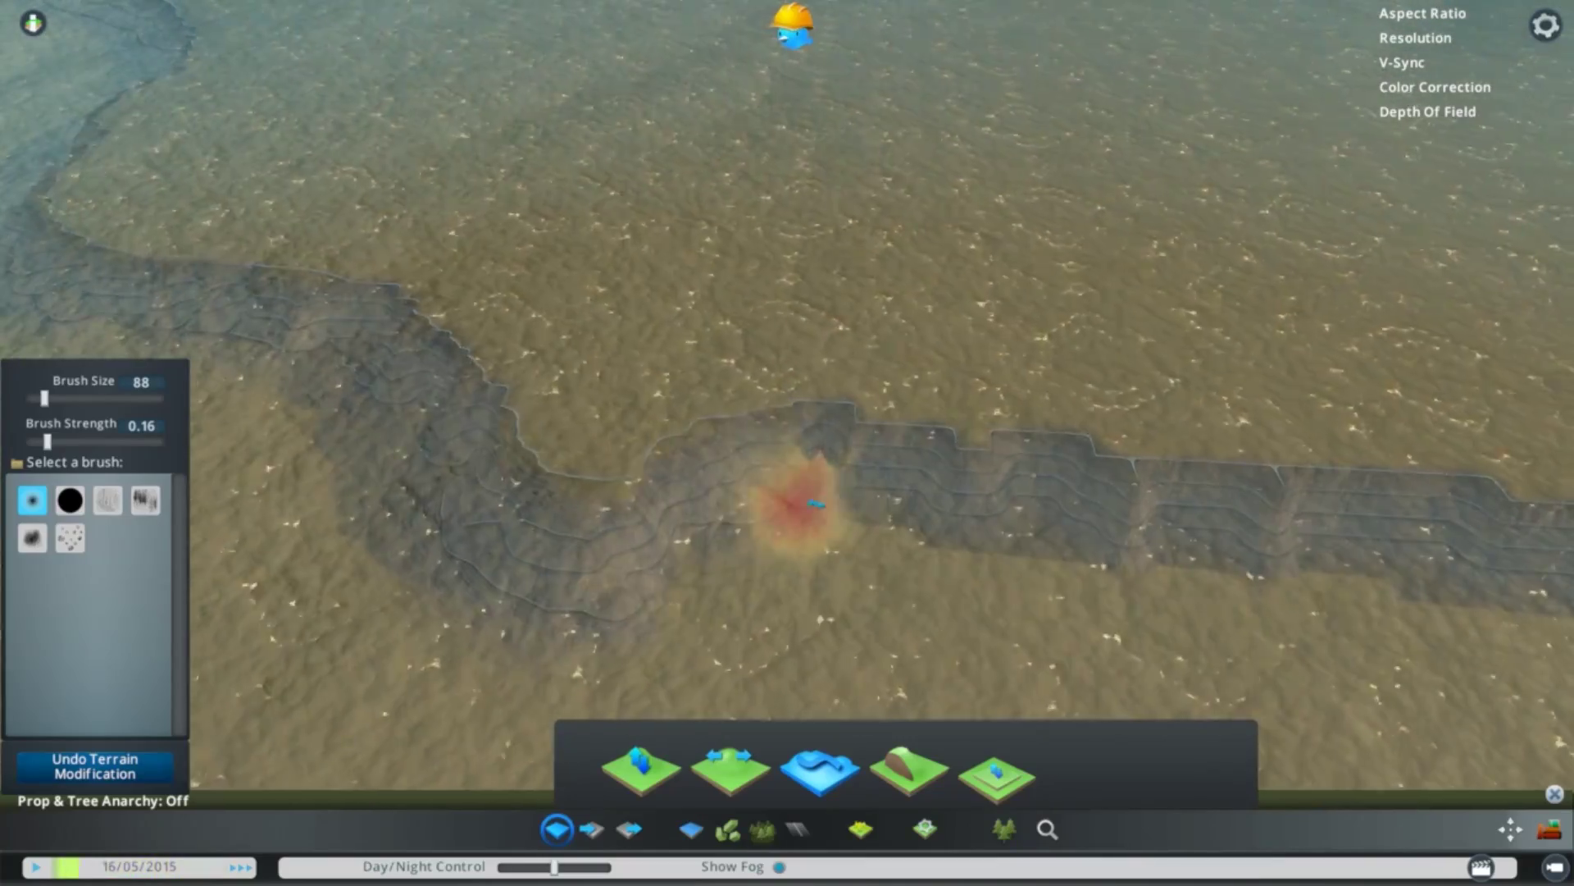
pyautogui.press('d')
pyautogui.press('s')
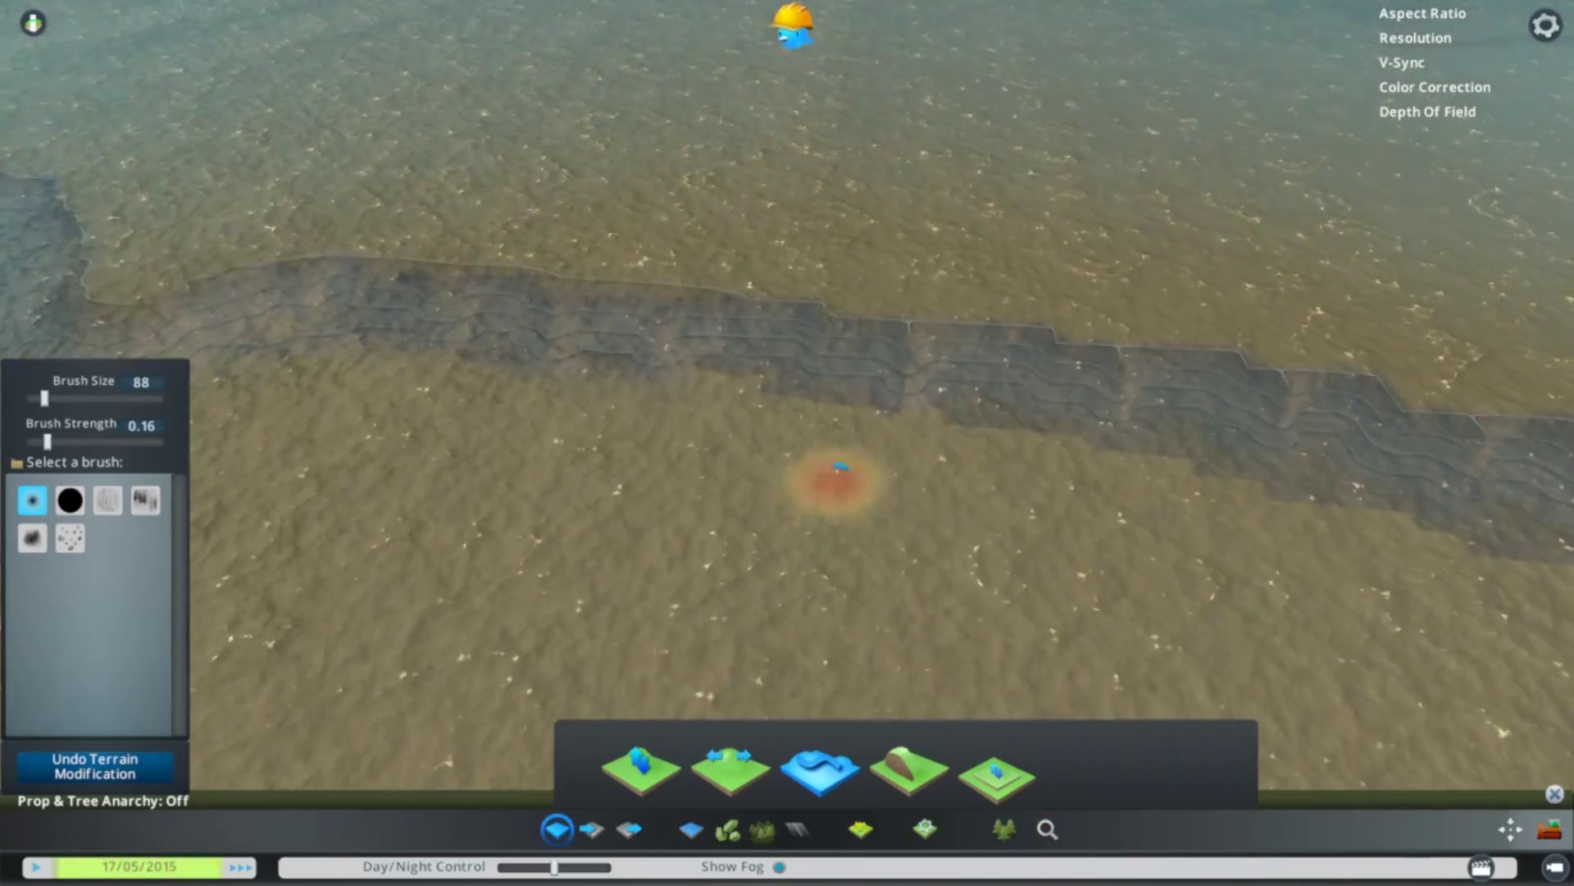
# - Continue softening the stepped cliff along the long straight stretch of coast
pyautogui.moveTo(829, 481); pyautogui.dragTo(886, 410, button='middle')
pyautogui.press('w')
pyautogui.press('d')
pyautogui.moveTo(763, 534)
pyautogui.mouseDown()
pyautogui.moveTo(766, 457)
pyautogui.moveTo(1125, 453)
pyautogui.mouseUp()
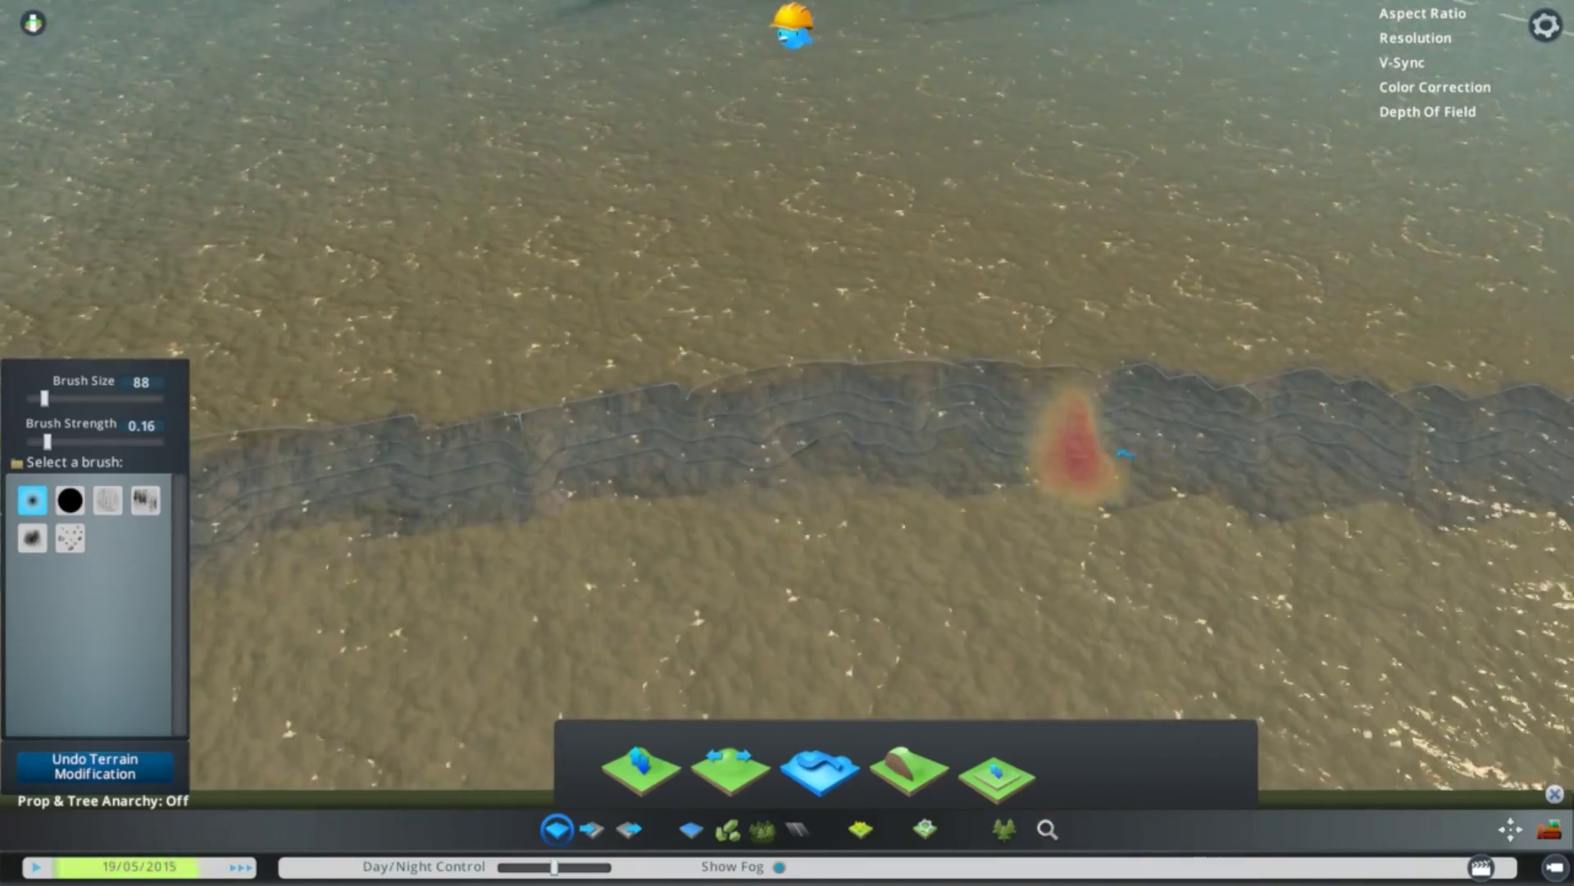
pyautogui.moveTo(1029, 707); pyautogui.dragTo(794, 579, button='middle')
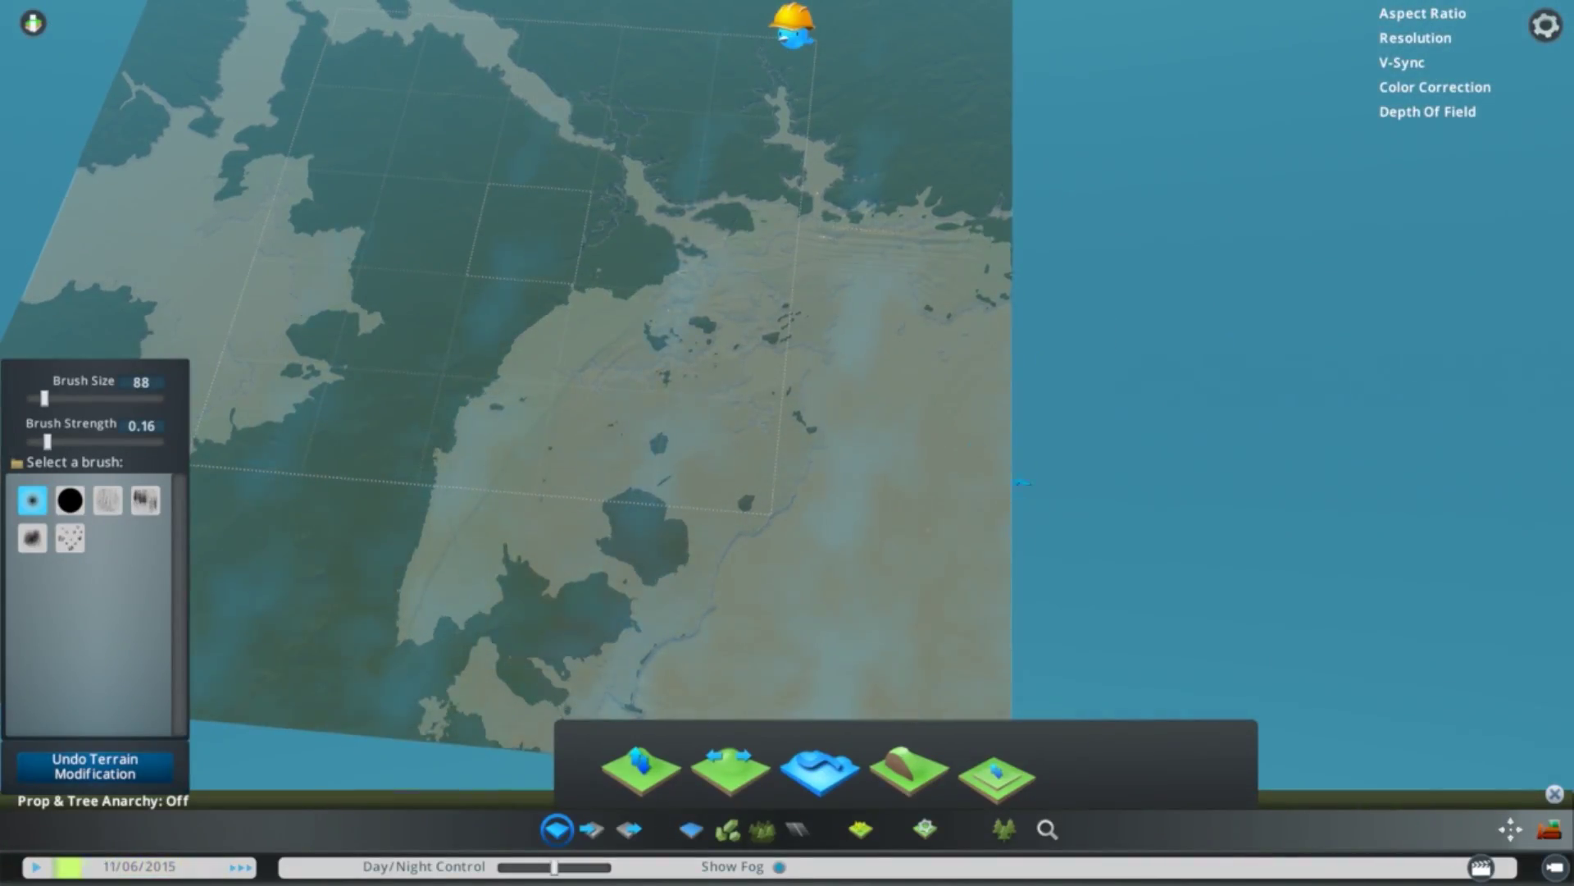
# - Level the jagged, blocky shoreline beside the curved inlet to terrain height 0.02, using brush size 88 and strength 0.16
pyautogui.moveTo(975, 461); pyautogui.dragTo(964, 578, button='middle')
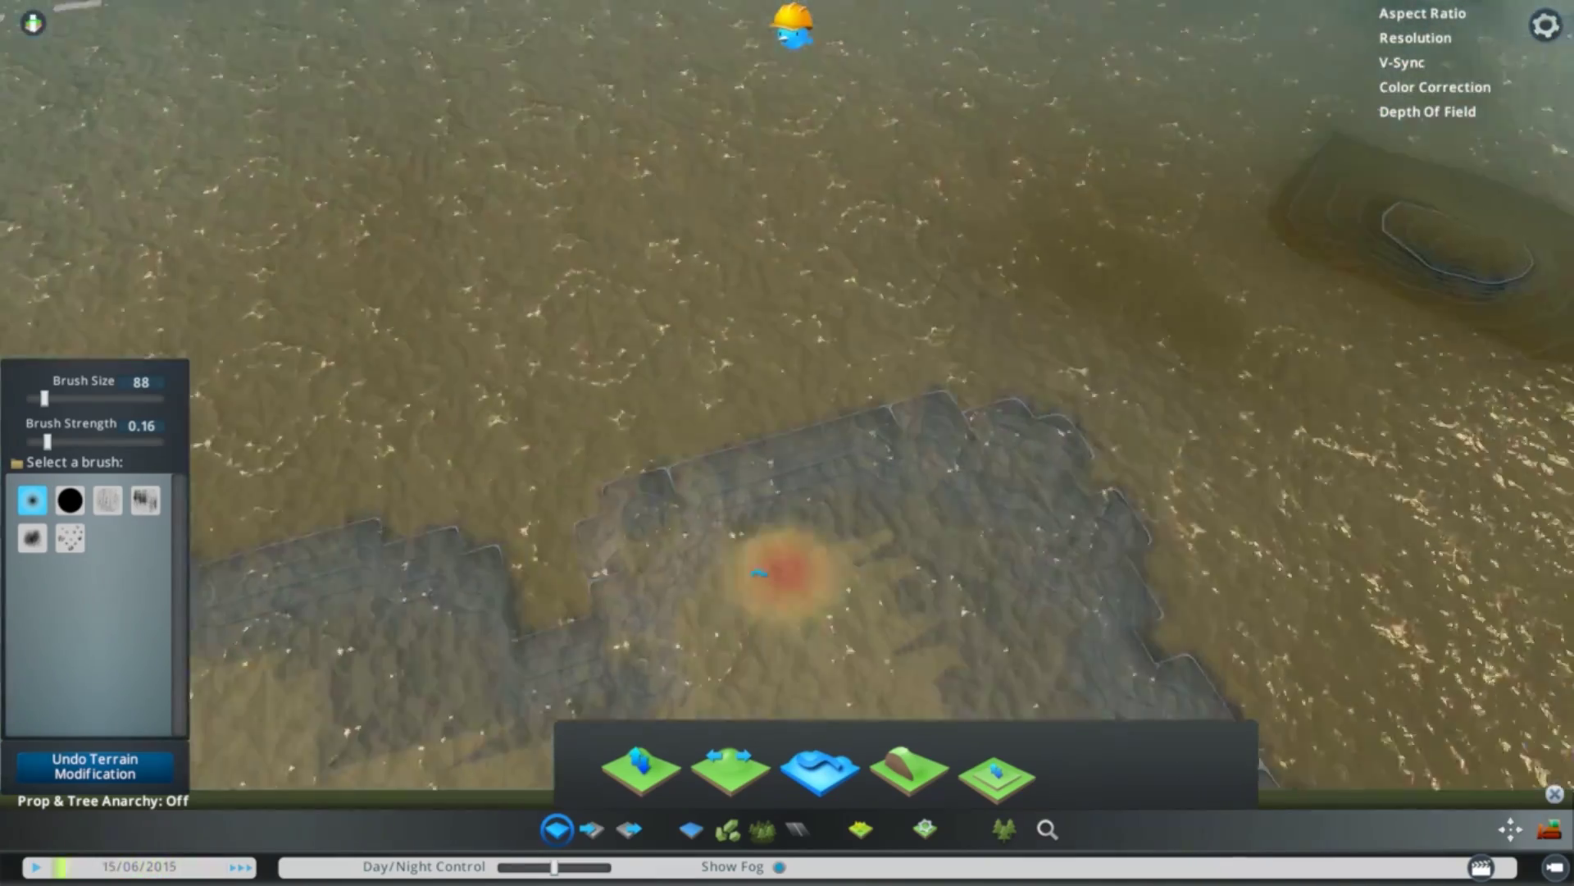
pyautogui.moveTo(759, 571); pyautogui.dragTo(806, 403, button='middle')
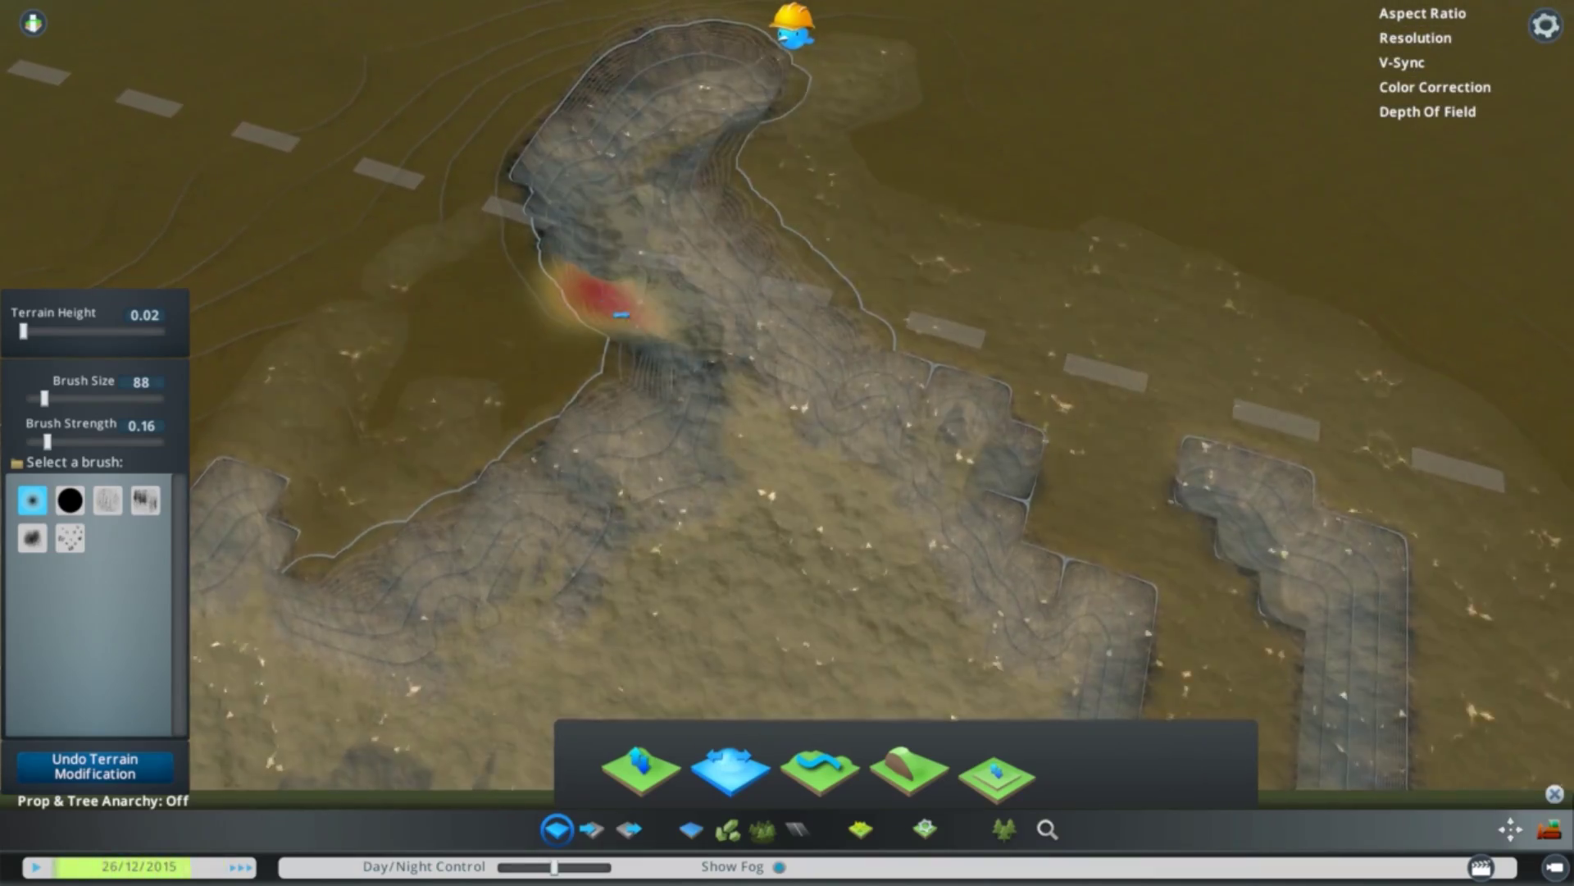
pyautogui.press('s')
pyautogui.press('d')
pyautogui.press('q')
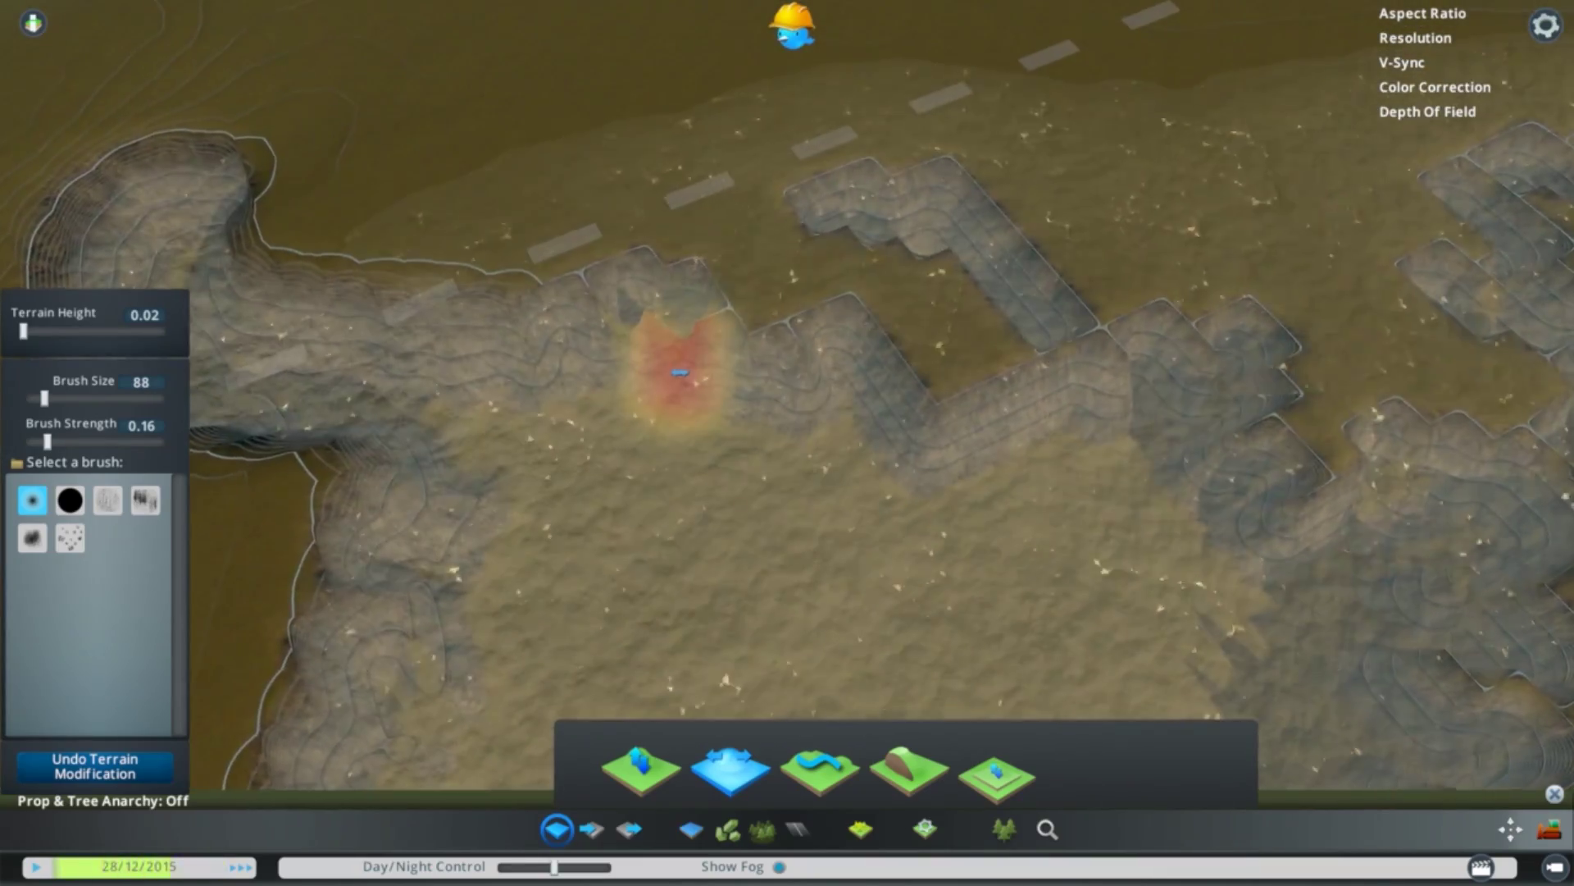
pyautogui.moveTo(685, 369); pyautogui.dragTo(954, 461)
pyautogui.moveTo(954, 461); pyautogui.dragTo(1062, 354, button='middle')
pyautogui.moveTo(852, 215); pyautogui.dragTo(792, 450, button='middle')
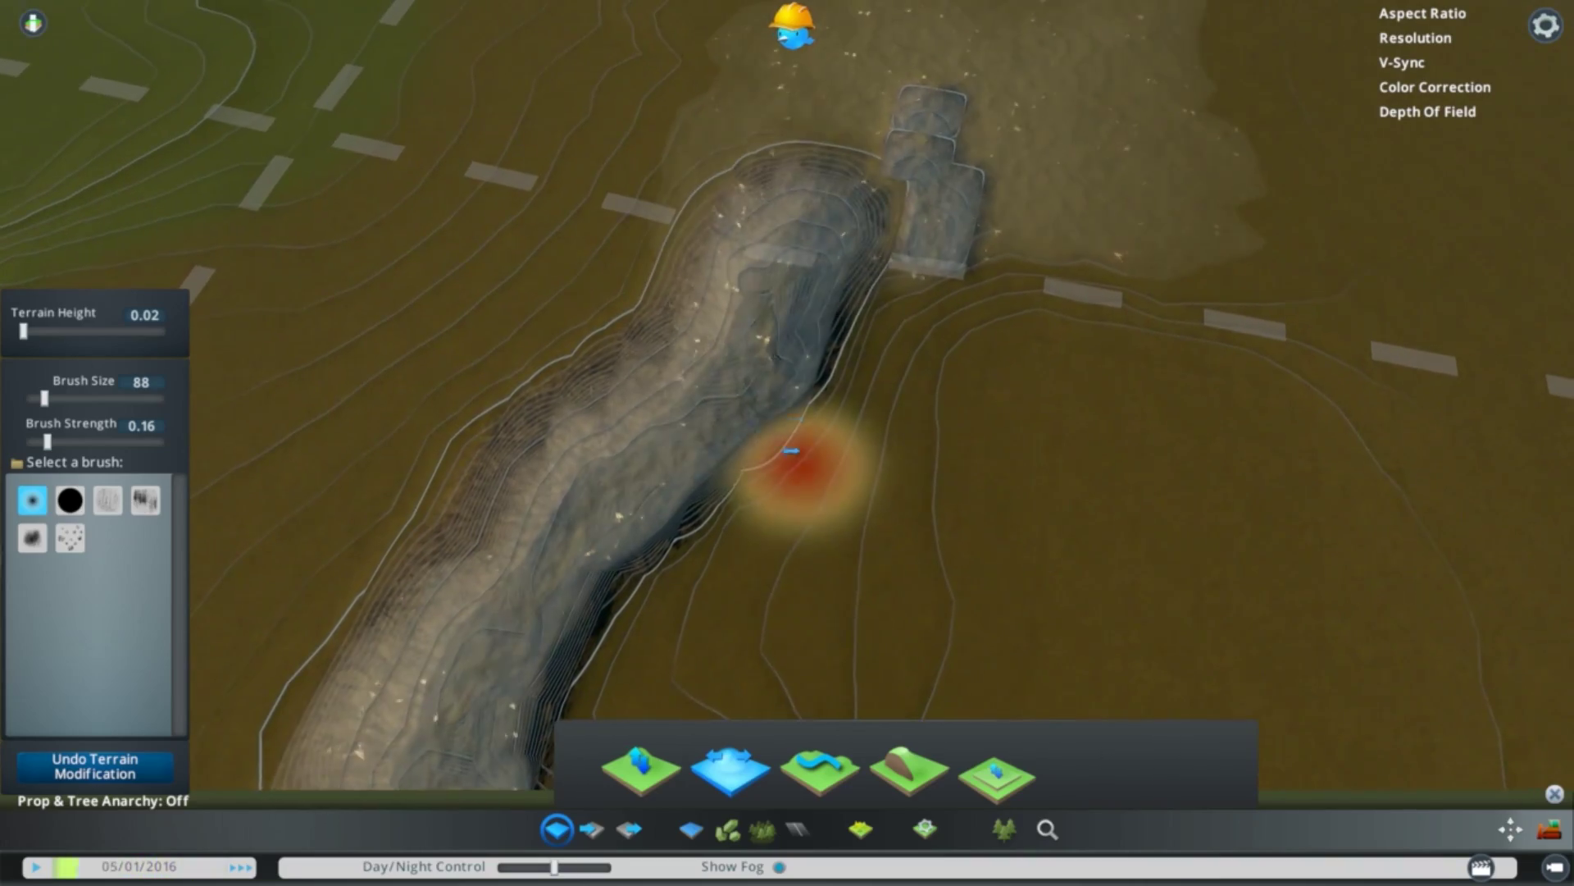
# - Survey the map's rivers and inlets from above, checking for shorelines that still need reshaping
pyautogui.scroll(-15, 744, 371)
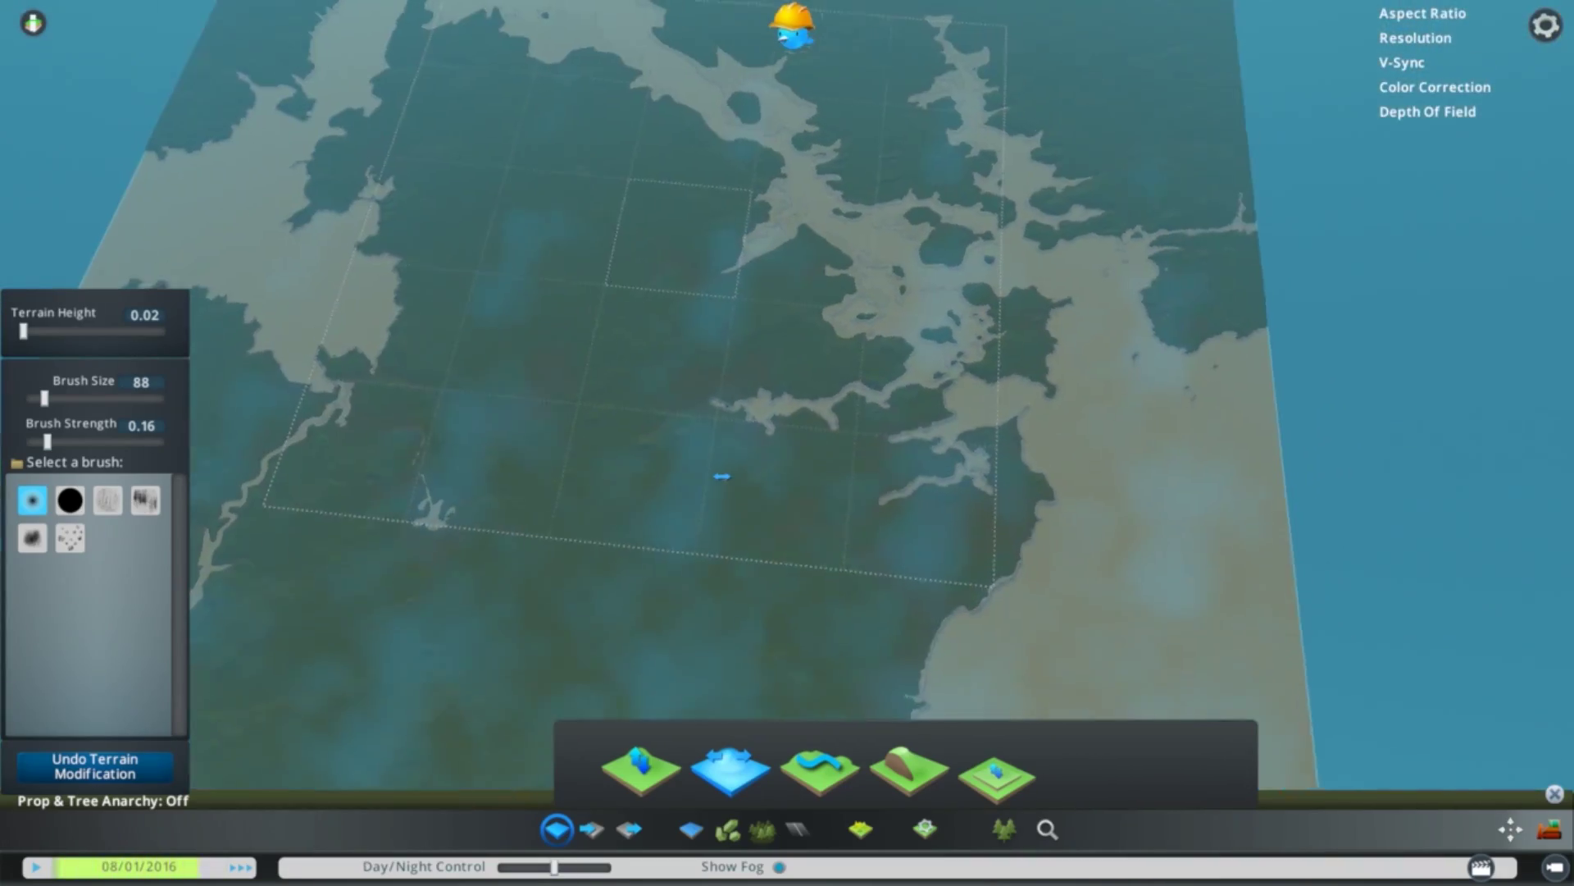
pyautogui.scroll(10, 733, 509)
pyautogui.press('w')
pyautogui.press('a')
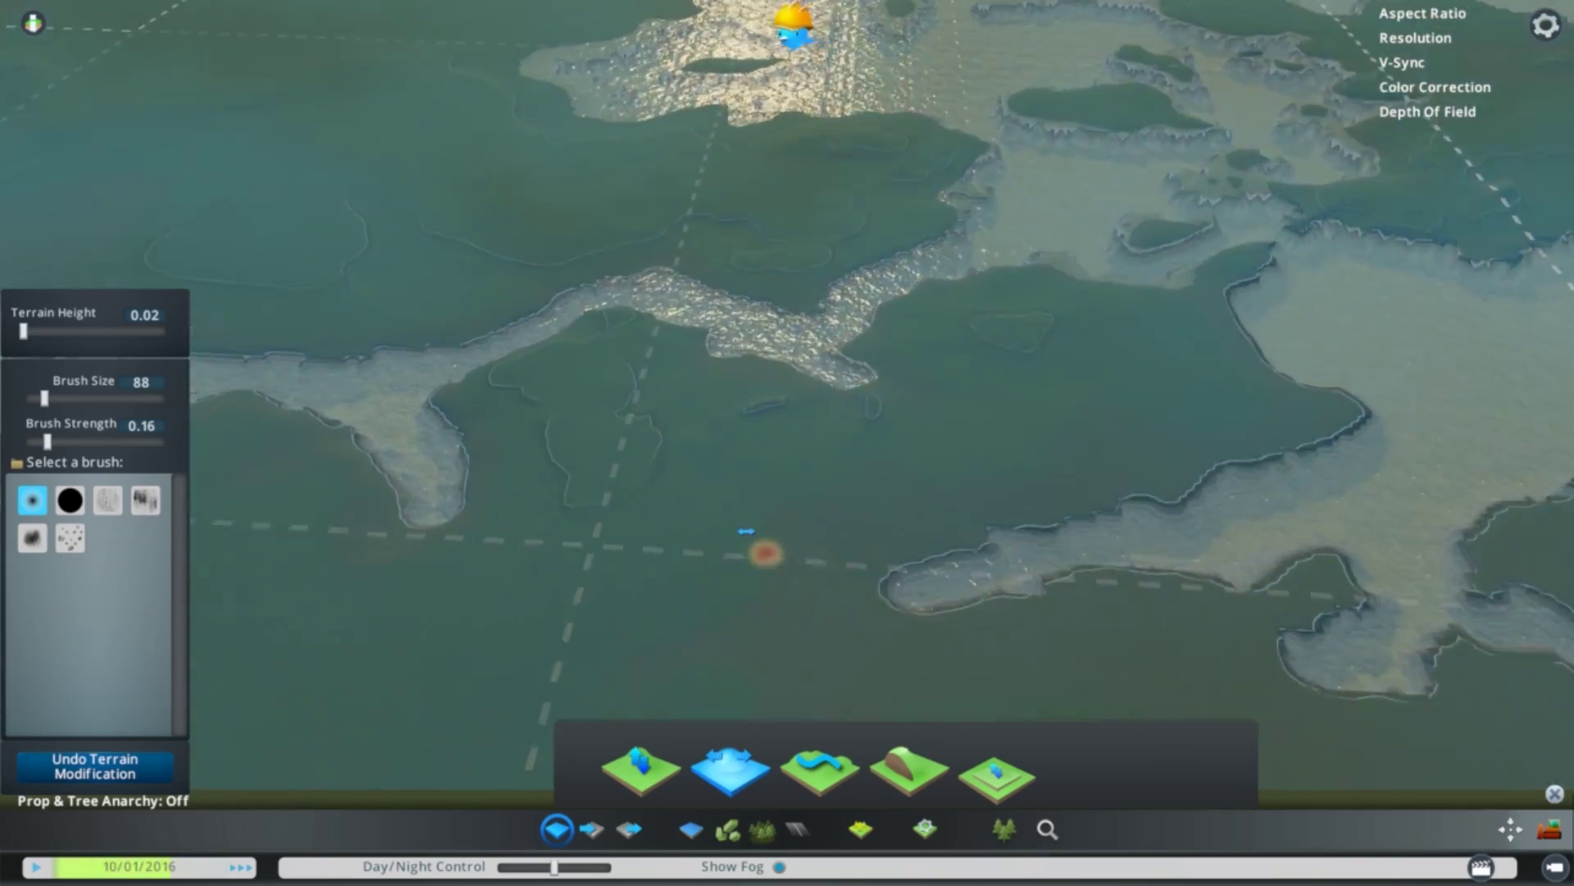
pyautogui.scroll(-2, 746, 531)
pyautogui.scroll(4, 746, 541)
pyautogui.press('w')
pyautogui.press('a')
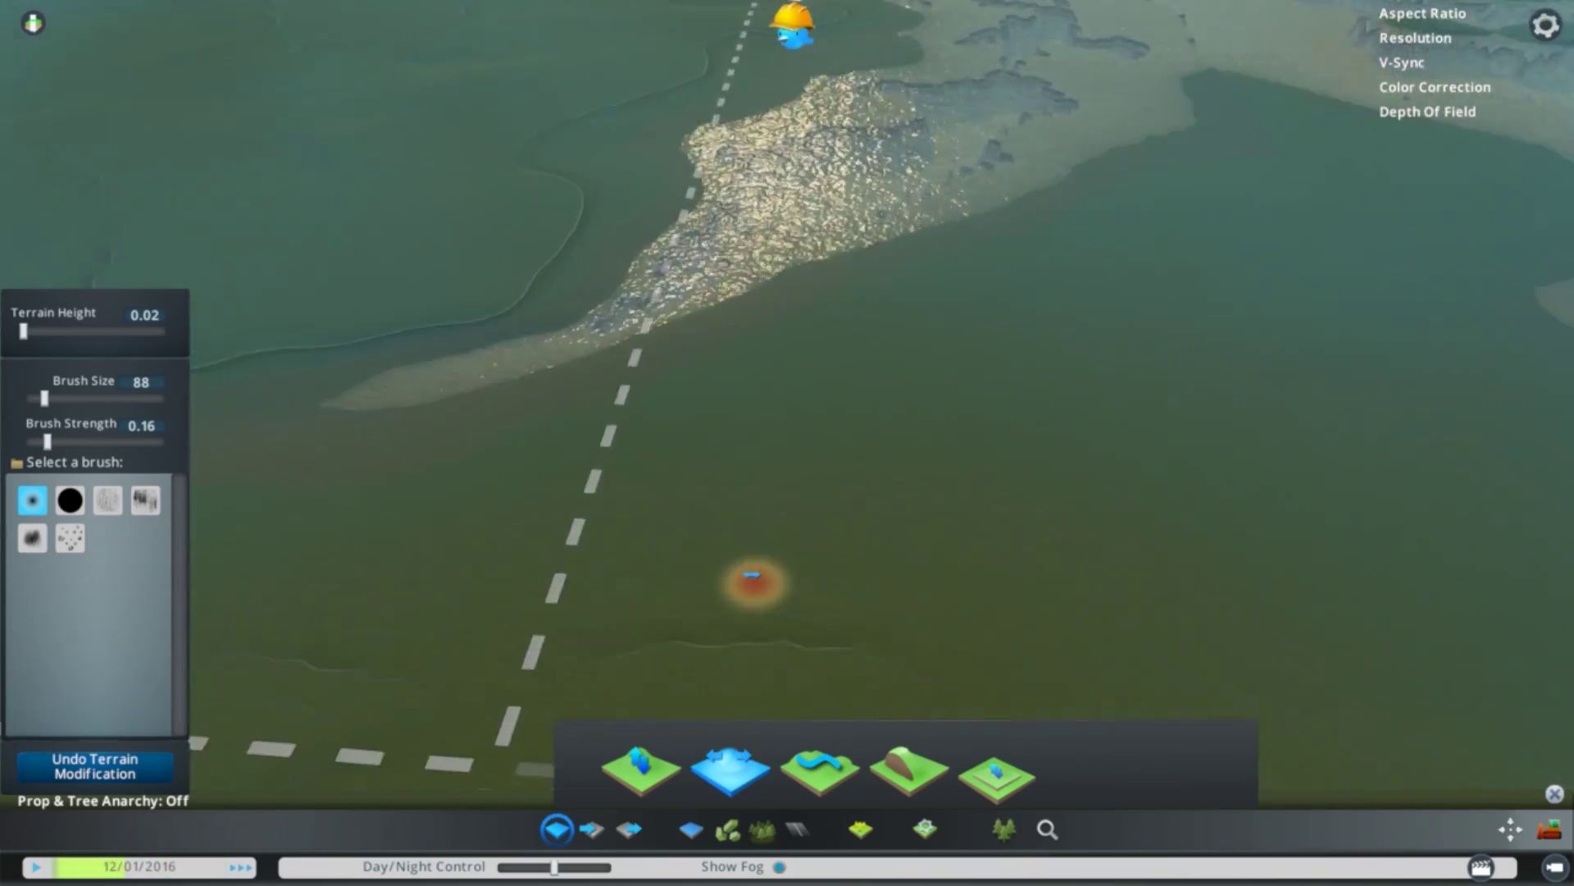
pyautogui.scroll(-4, 752, 578)
pyautogui.press('d')
pyautogui.press('s')
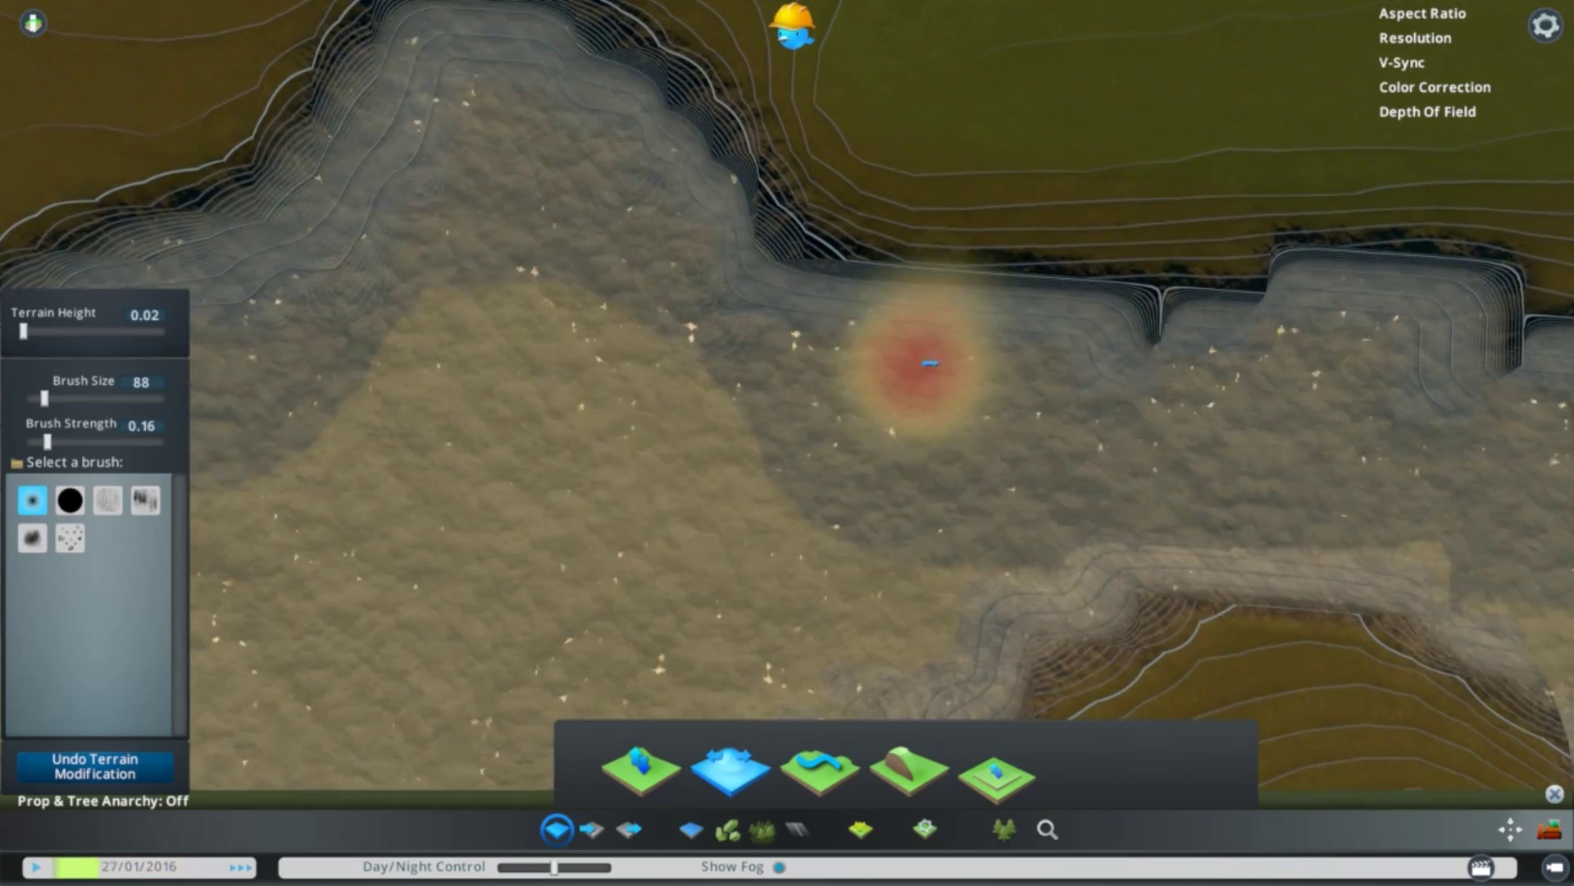
# - Level the stepped upper bank of the river channel to terrain height 0.02, following it around the bend
pyautogui.press('w')
pyautogui.press('d')
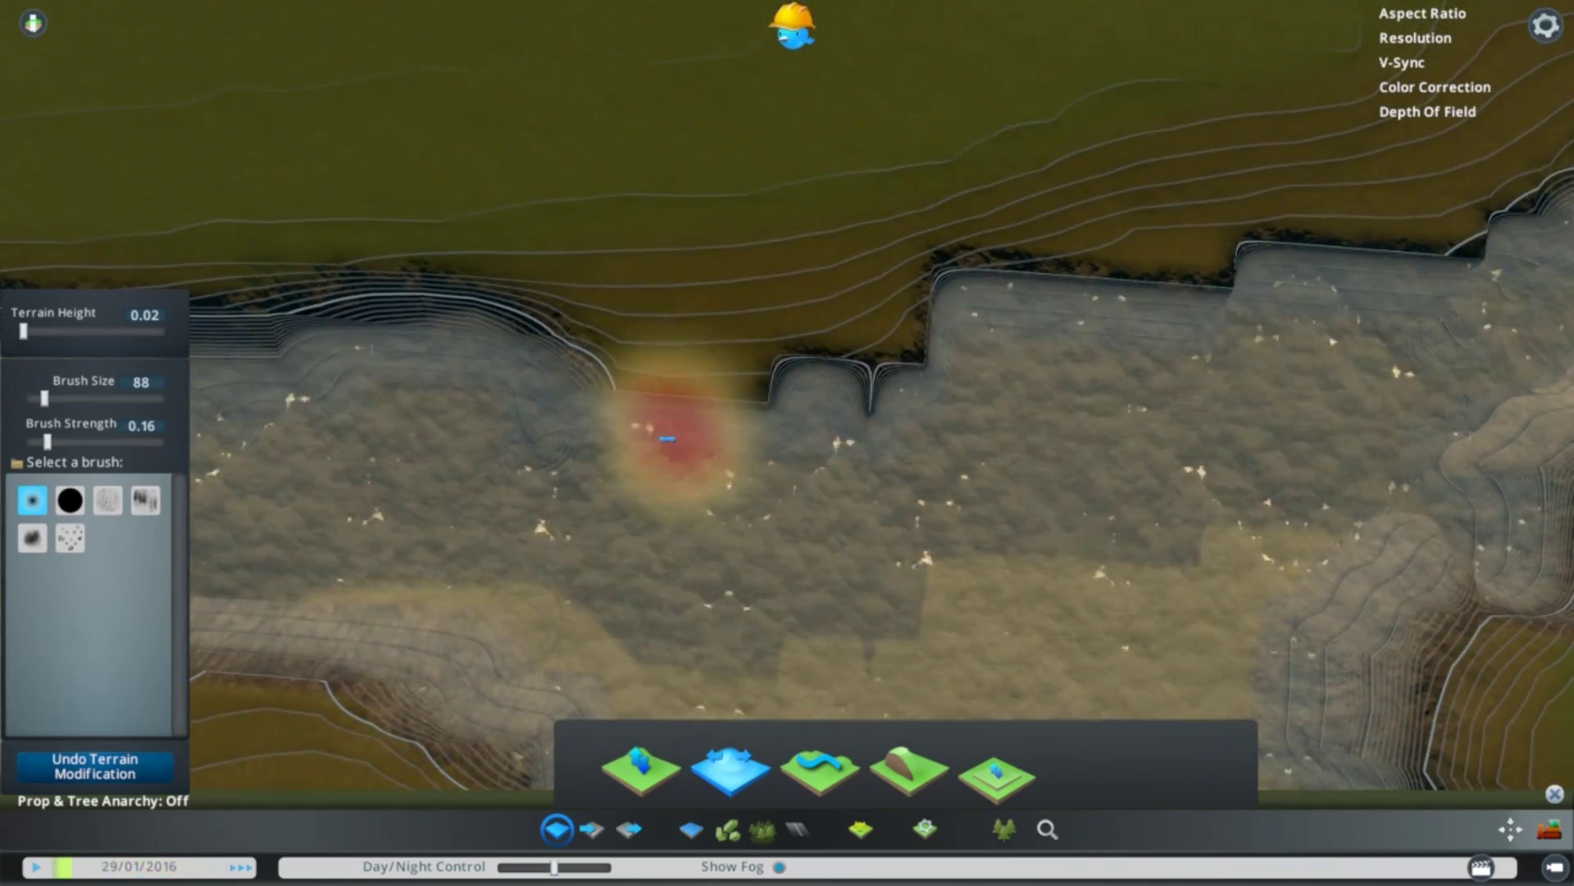
pyautogui.press('w')
pyautogui.press('d')
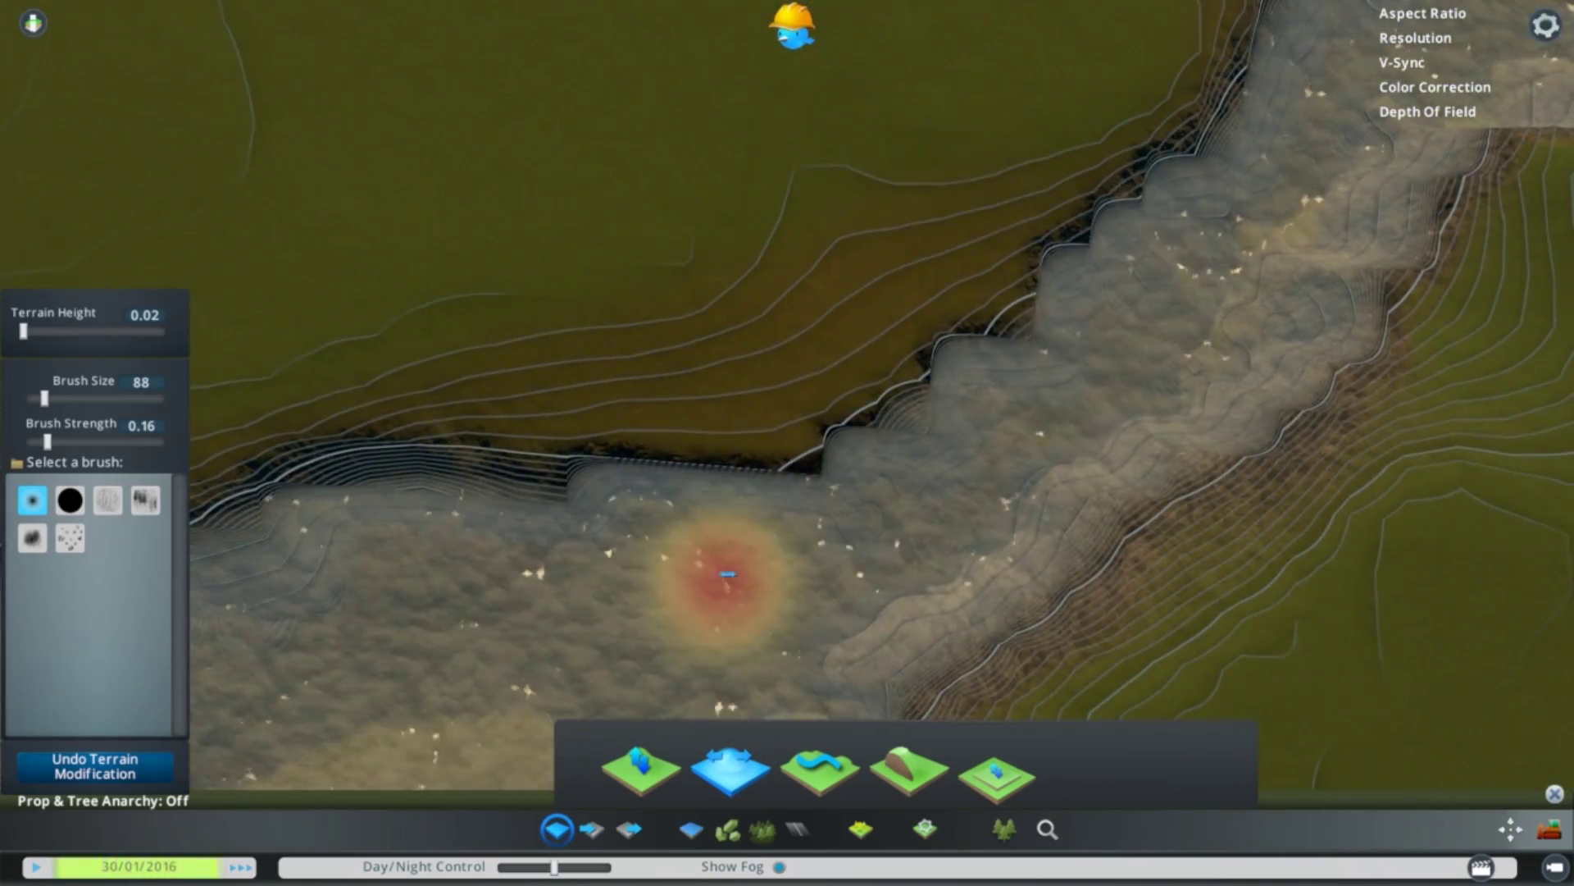
pyautogui.press('w')
pyautogui.press('d')
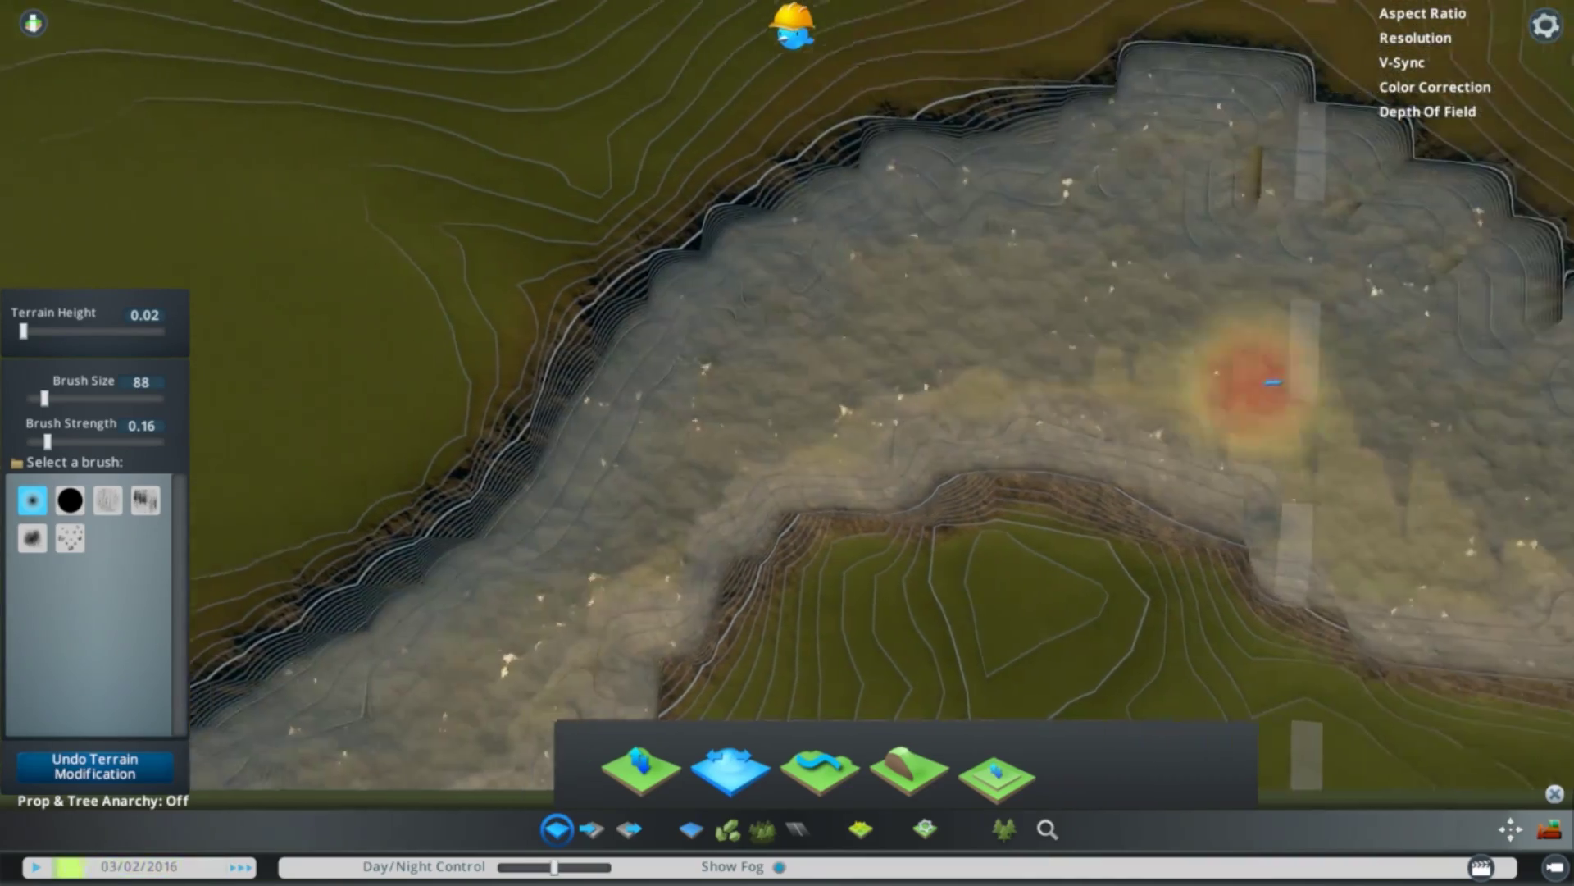
pyautogui.press('d')
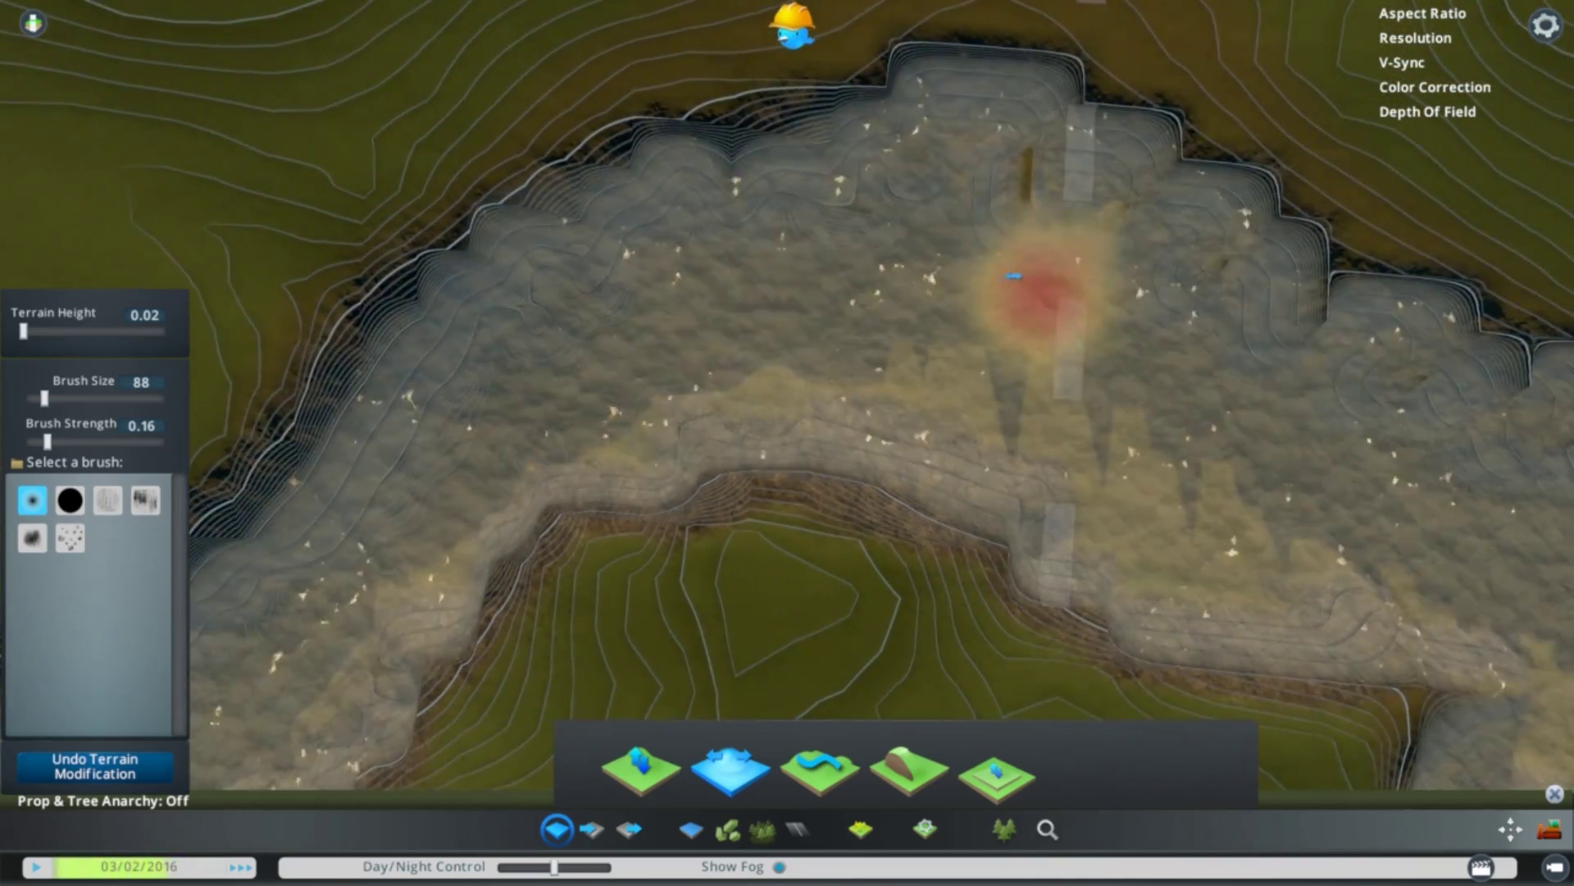
pyautogui.press('d')
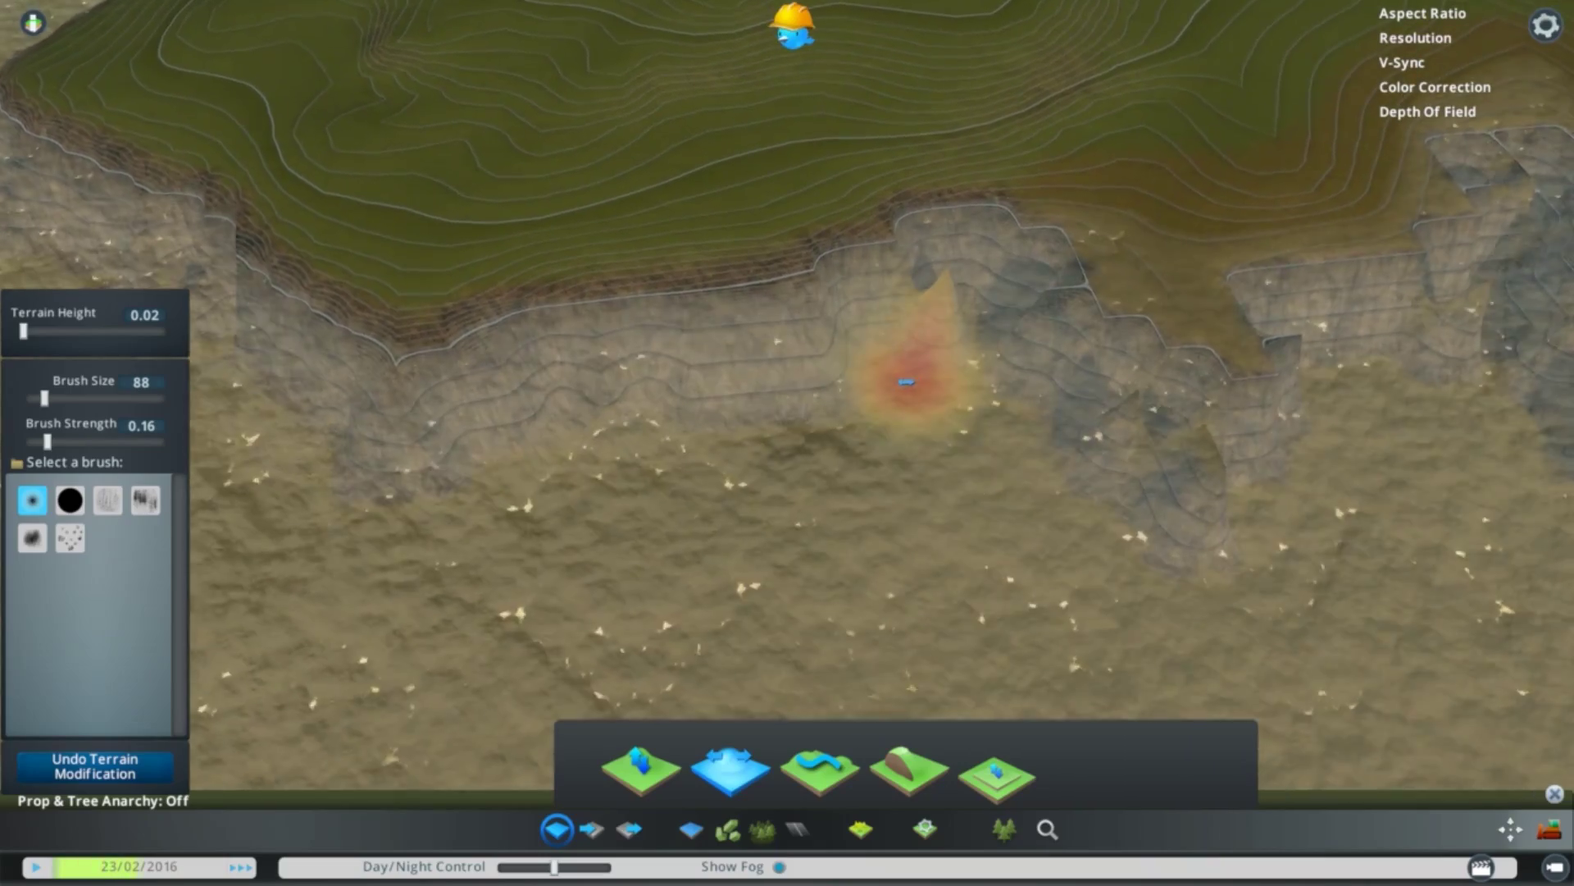
# - Level the jagged shore below the green hill and around the adjacent cove to terrain height 0.02
pyautogui.moveTo(906, 381)
pyautogui.mouseDown()
pyautogui.moveTo(995, 421)
pyautogui.moveTo(942, 361)
pyautogui.moveTo(1181, 527)
pyautogui.moveTo(1339, 410)
pyautogui.moveTo(1036, 598)
pyautogui.moveTo(921, 467)
pyautogui.moveTo(984, 327)
pyautogui.moveTo(918, 566)
pyautogui.moveTo(917, 467)
pyautogui.moveTo(823, 411)
pyautogui.moveTo(724, 450)
pyautogui.moveTo(863, 294)
pyautogui.mouseUp()
pyautogui.press('d')
pyautogui.press('e')
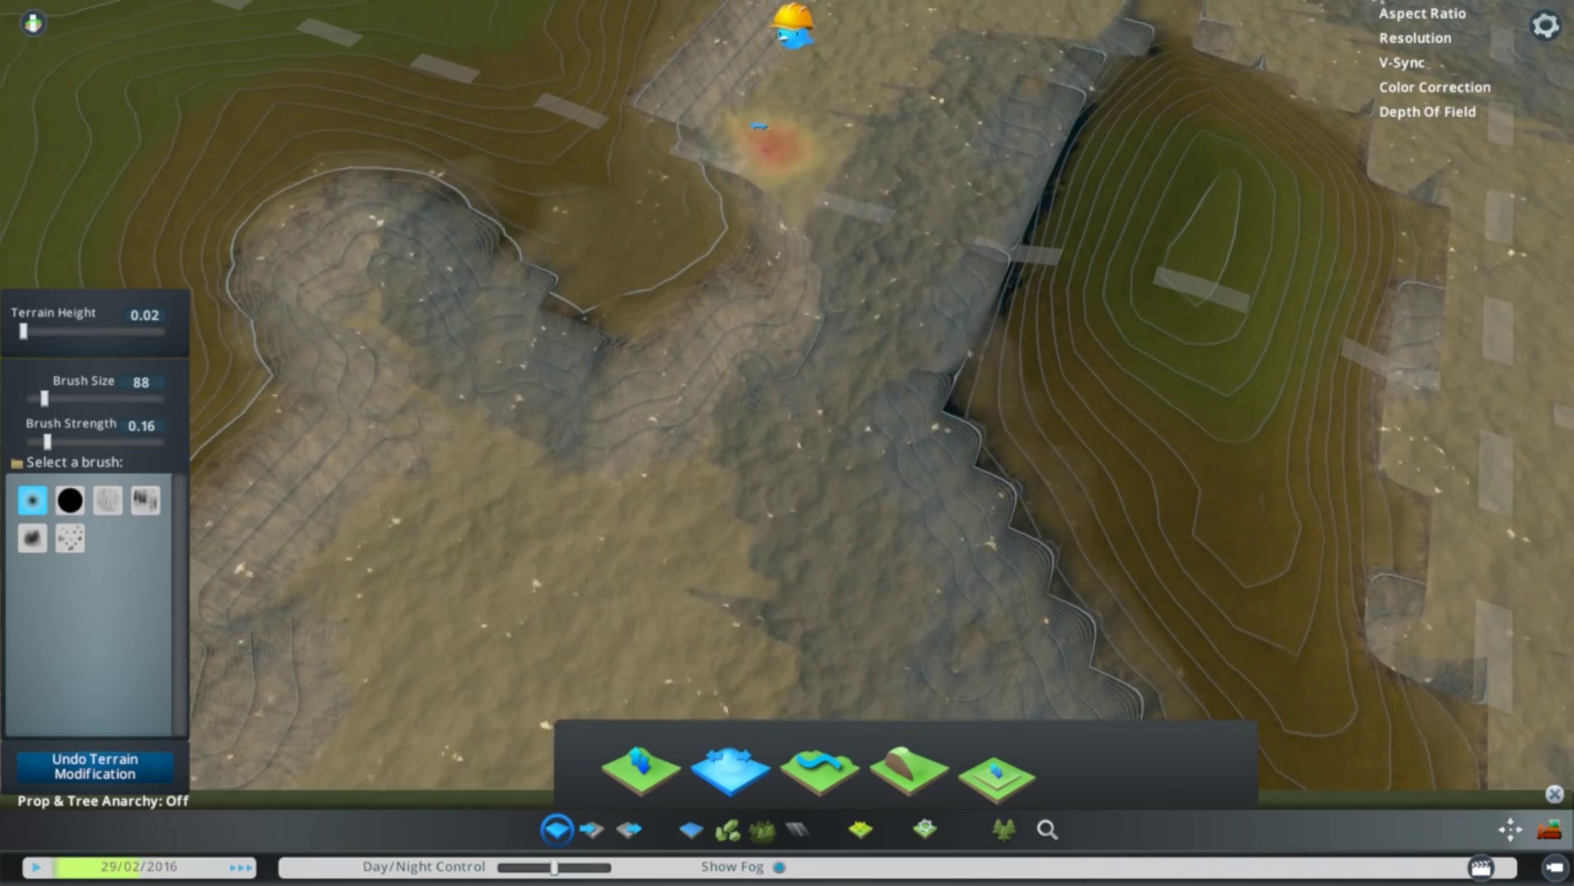